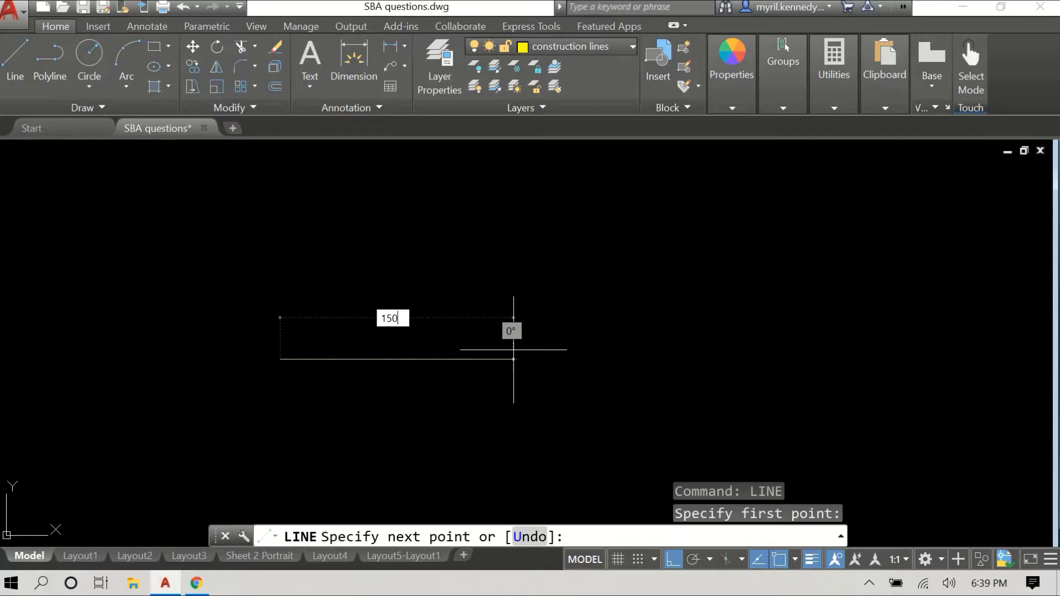
# - Finish the 150-unit horizontal base line and turn ortho off
pyautogui.press('Return')
pyautogui.rightClick(538, 281)
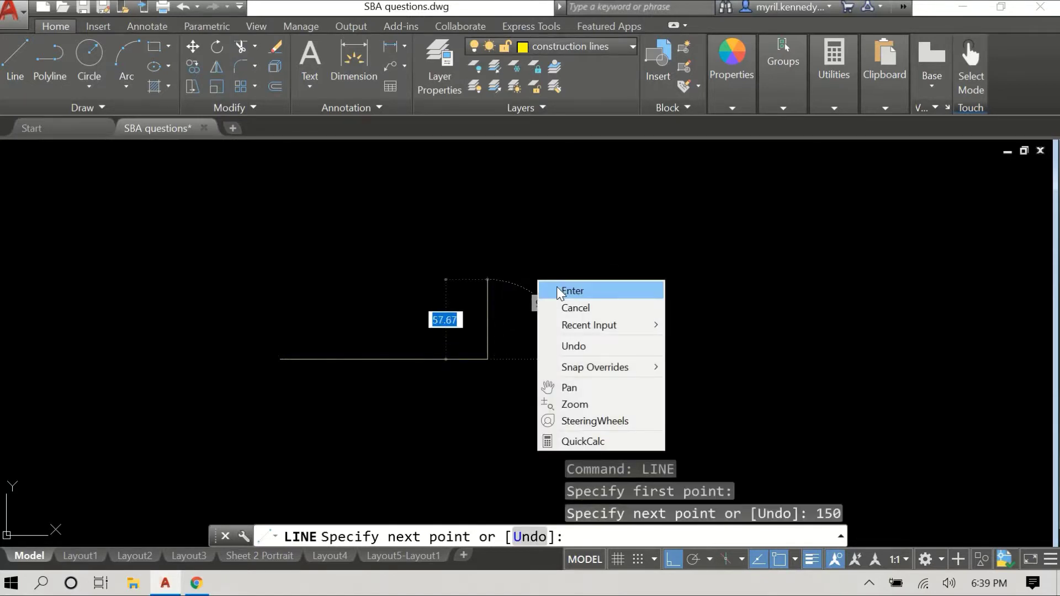
pyautogui.click(569, 291)
pyautogui.click(674, 560)
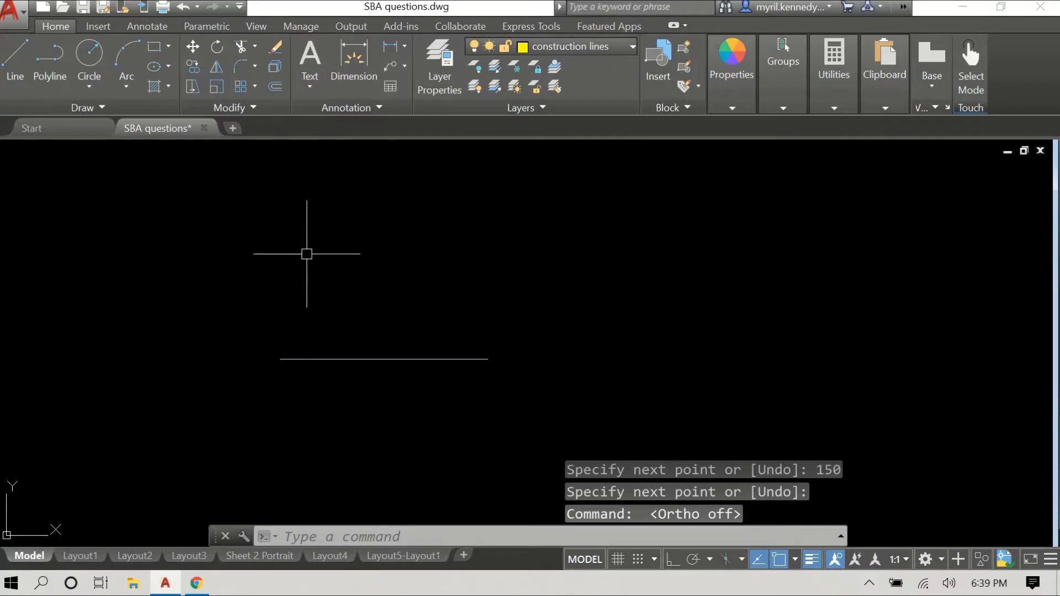
# - Draw a radius-100 arc centred on the base line's left endpoint, curving above it
pyautogui.click(125, 85)
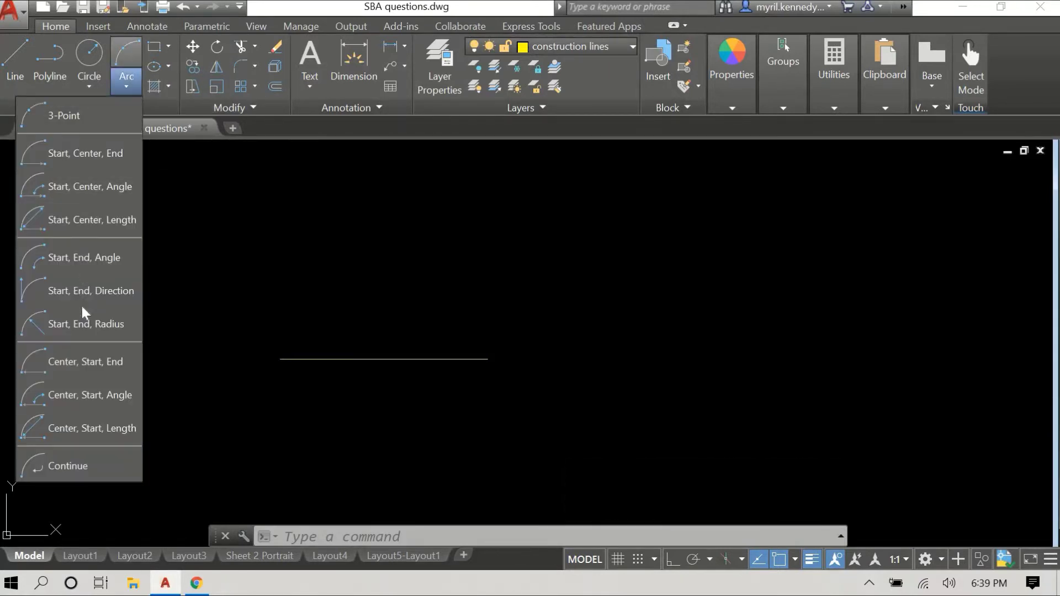
pyautogui.click(81, 359)
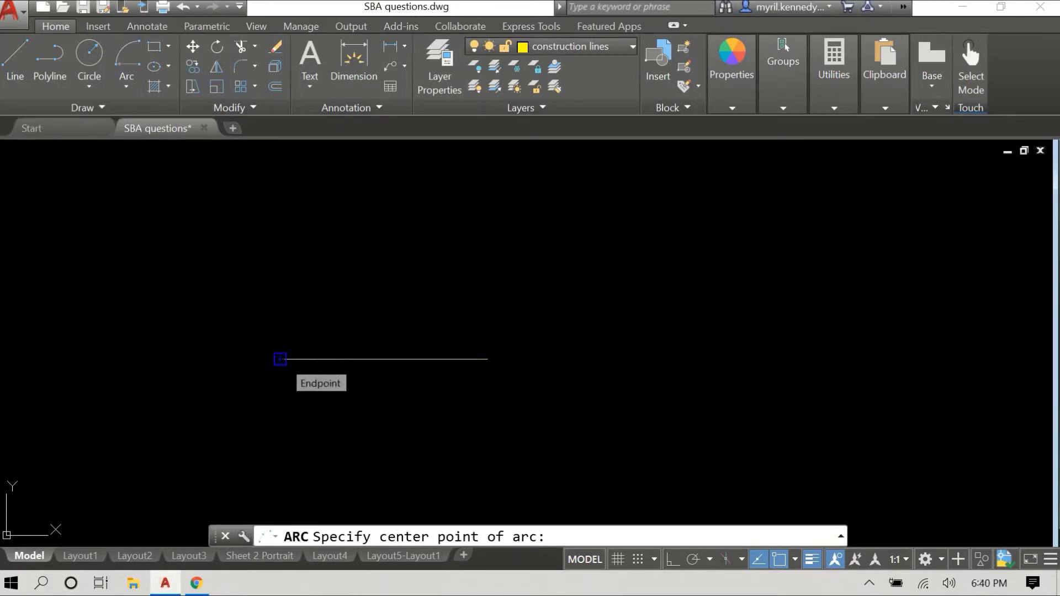
pyautogui.click(280, 359)
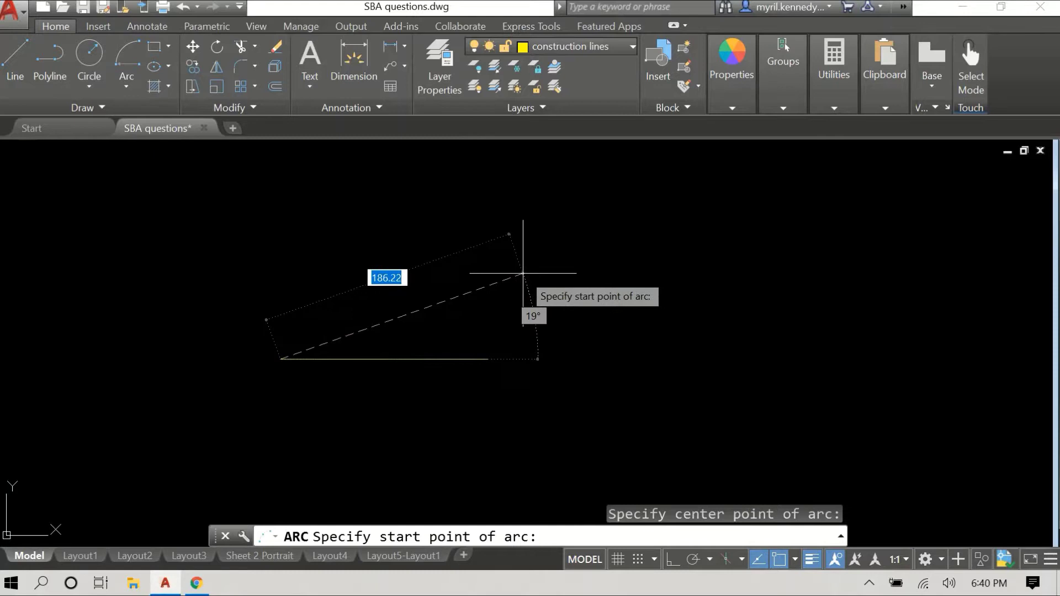
pyautogui.write('100')
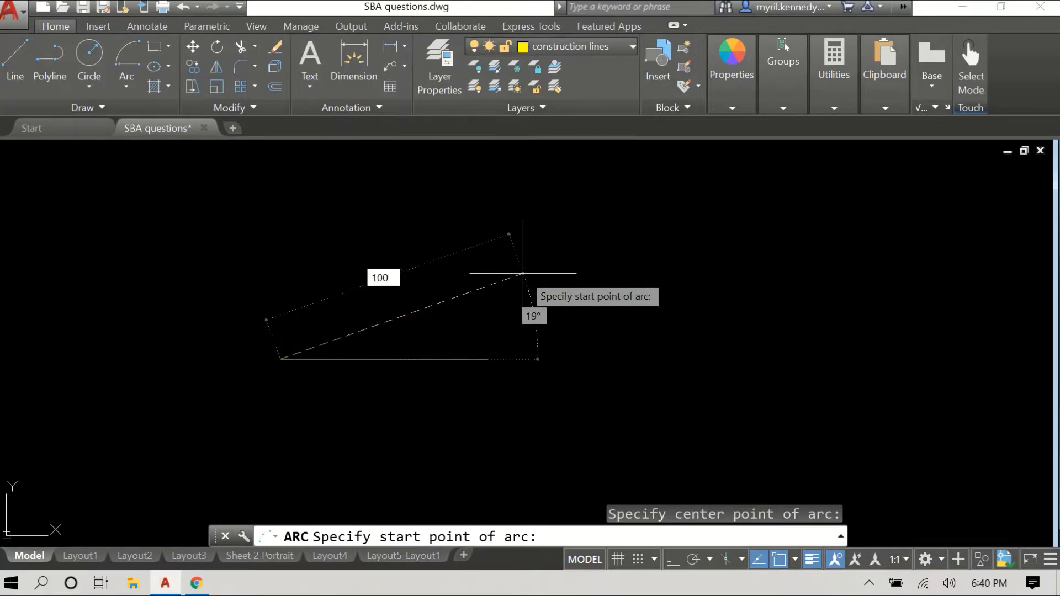
pyautogui.press('Return')
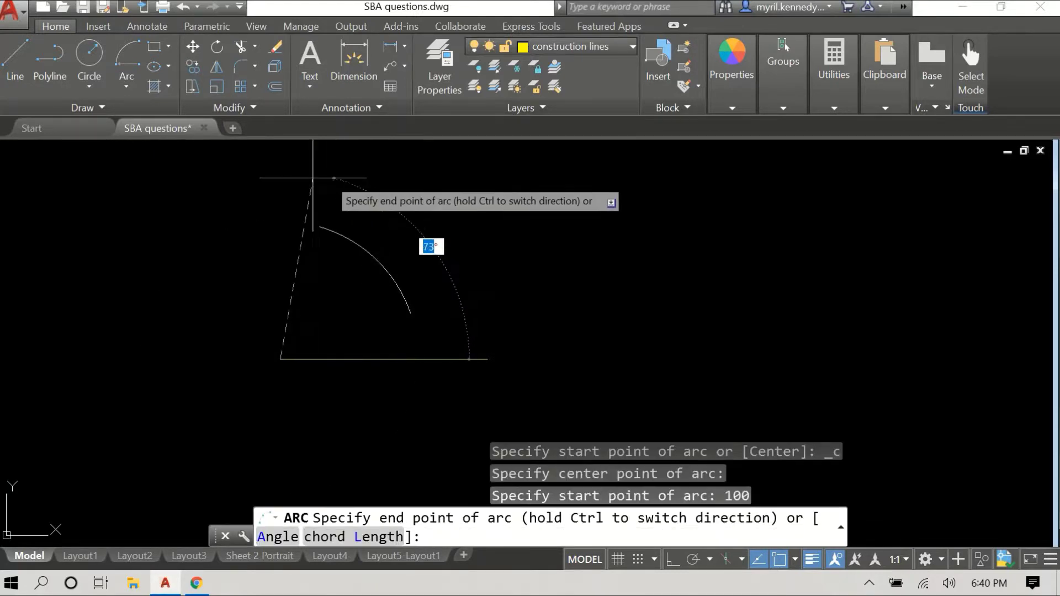
pyautogui.click(206, 194)
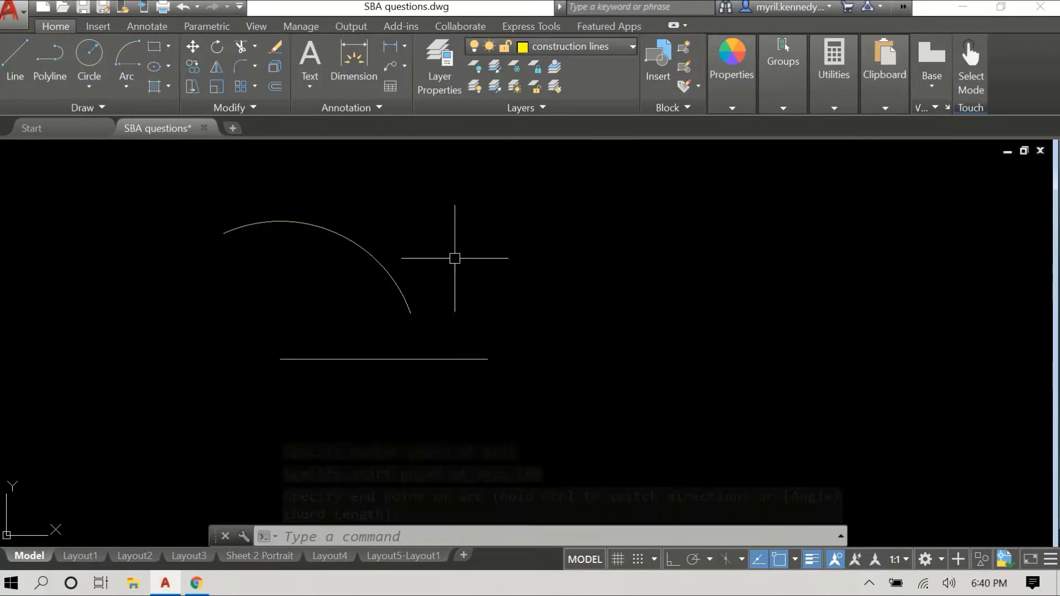
# - Draw a radius-80 arc centred on the base line's right endpoint, crossing the first arc
pyautogui.click(126, 85)
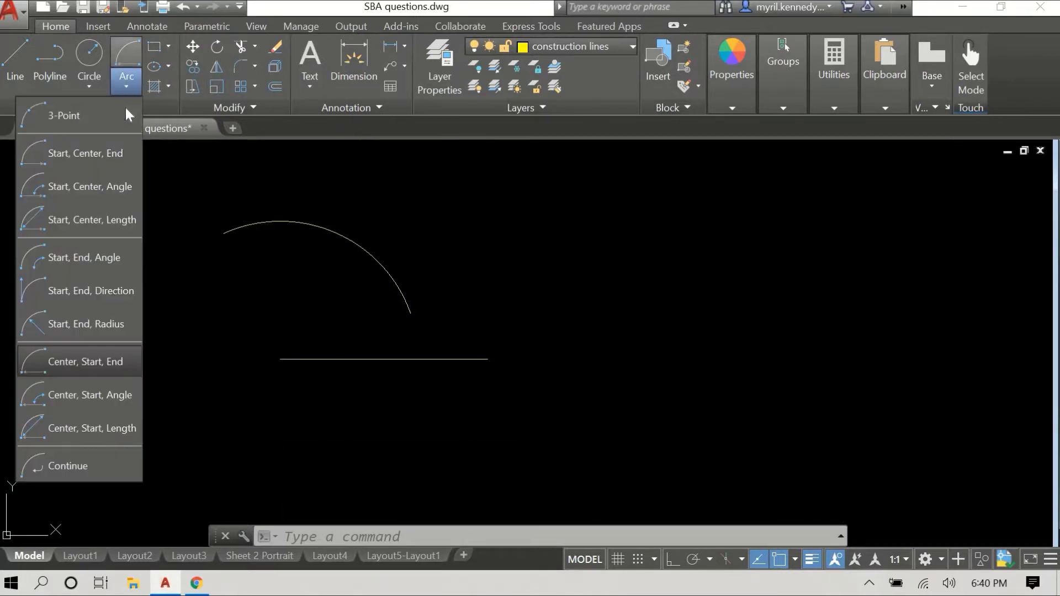
pyautogui.click(85, 360)
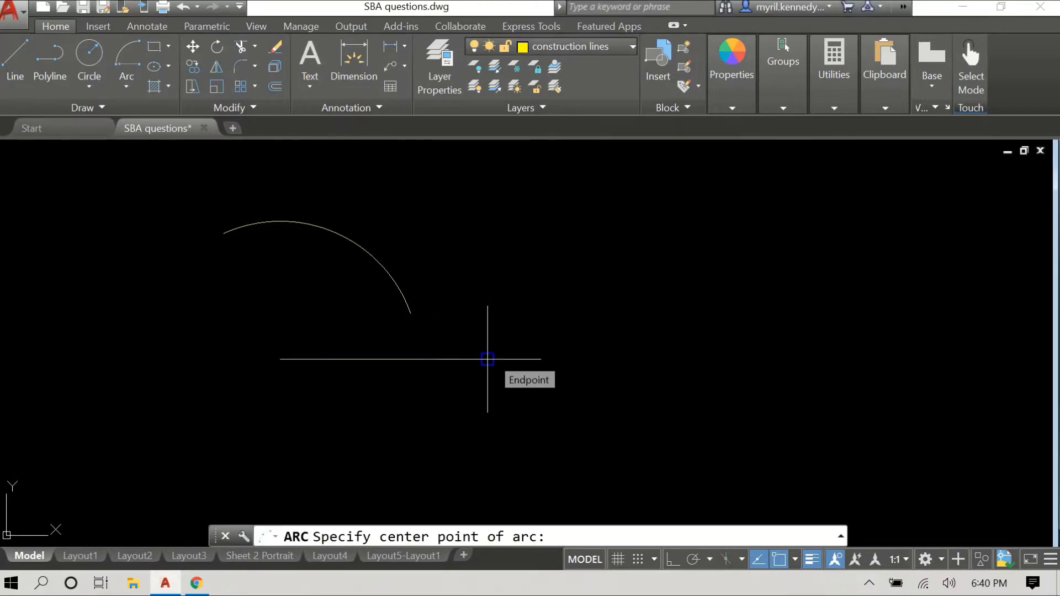
pyautogui.click(487, 359)
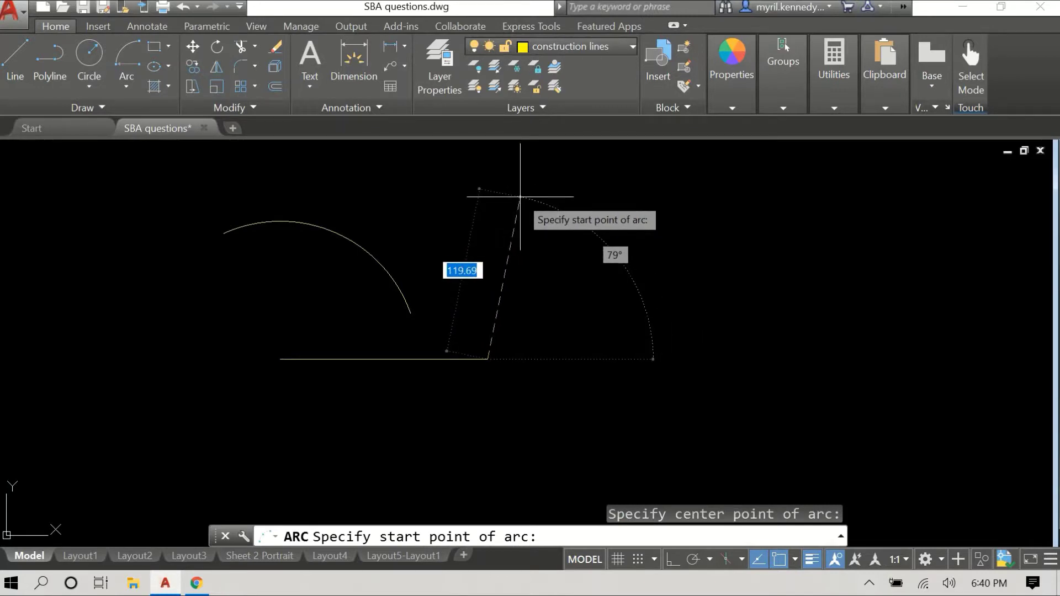
pyautogui.write('80')
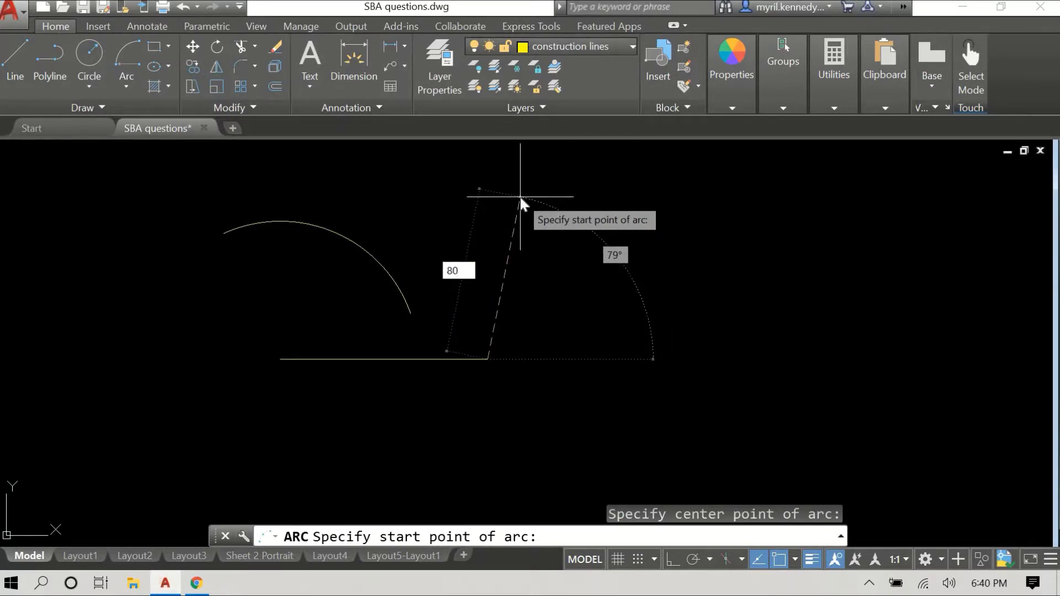
pyautogui.press('Return')
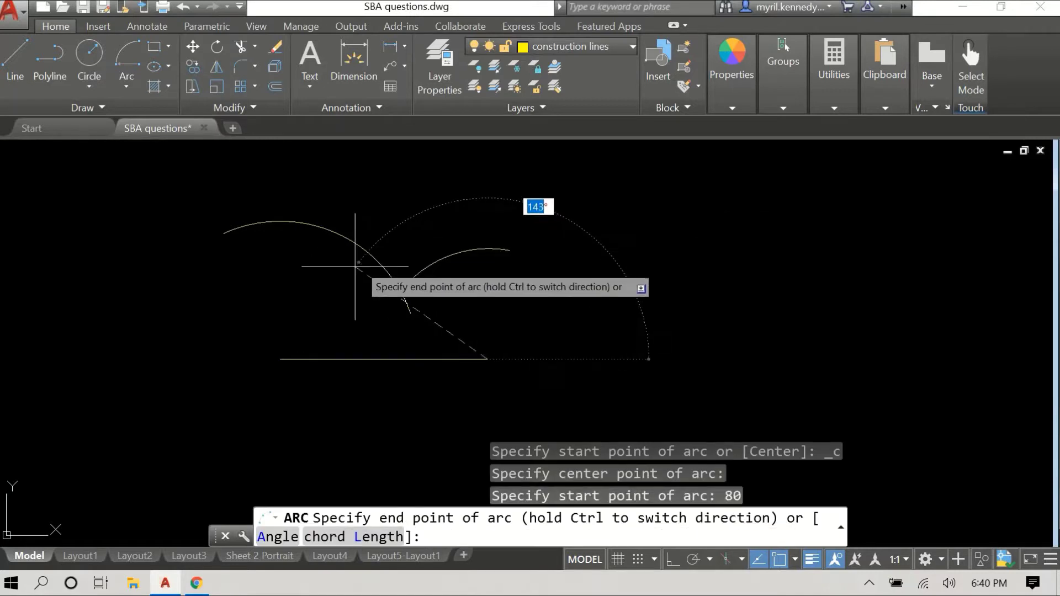
pyautogui.click(364, 306)
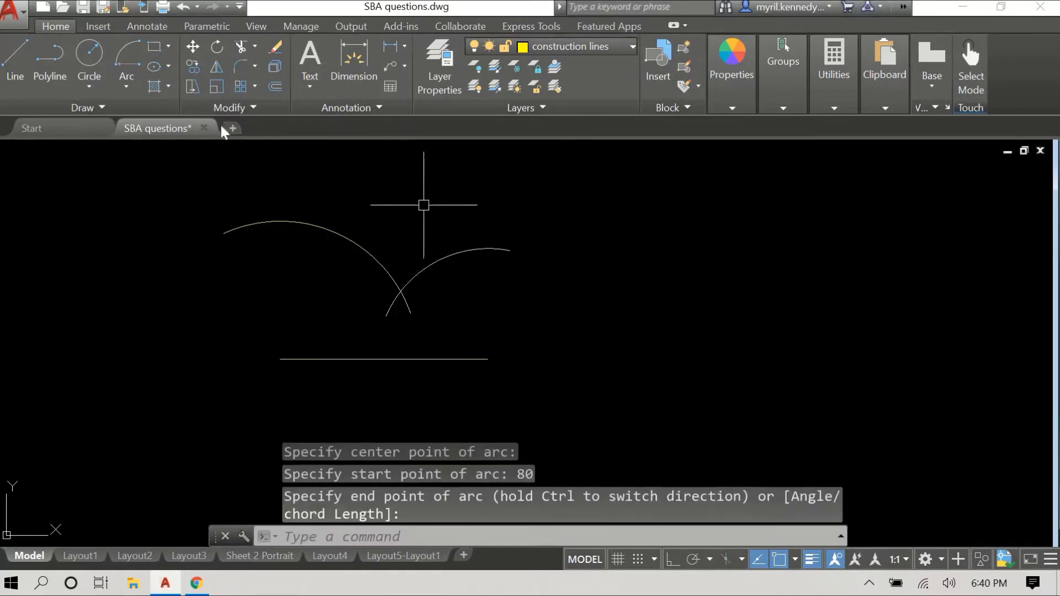
# - Draw the left side from the base line's left end to the arcs' intersection
pyautogui.click(15, 61)
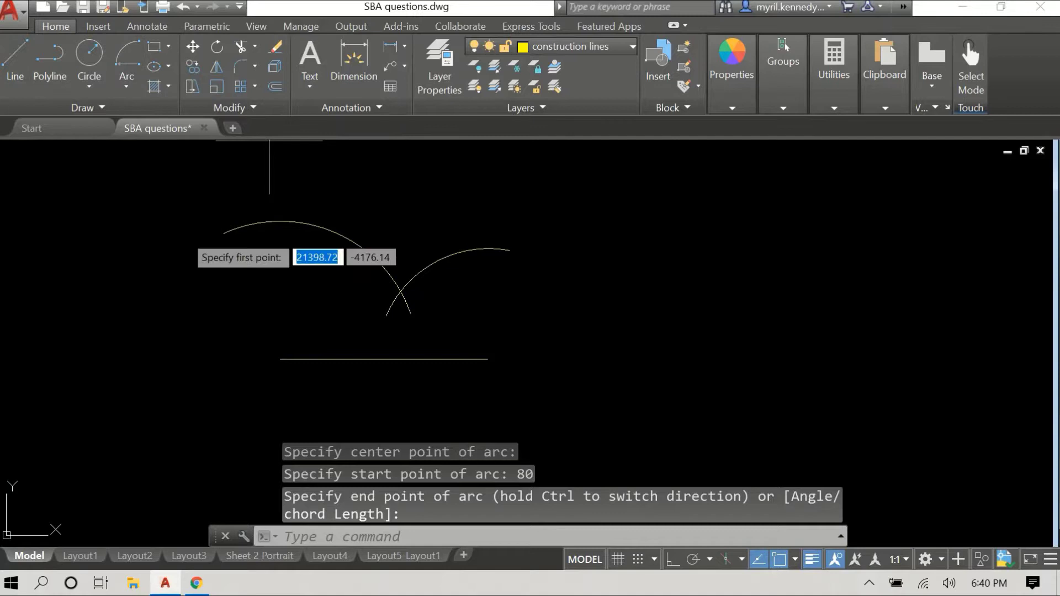
pyautogui.click(280, 359)
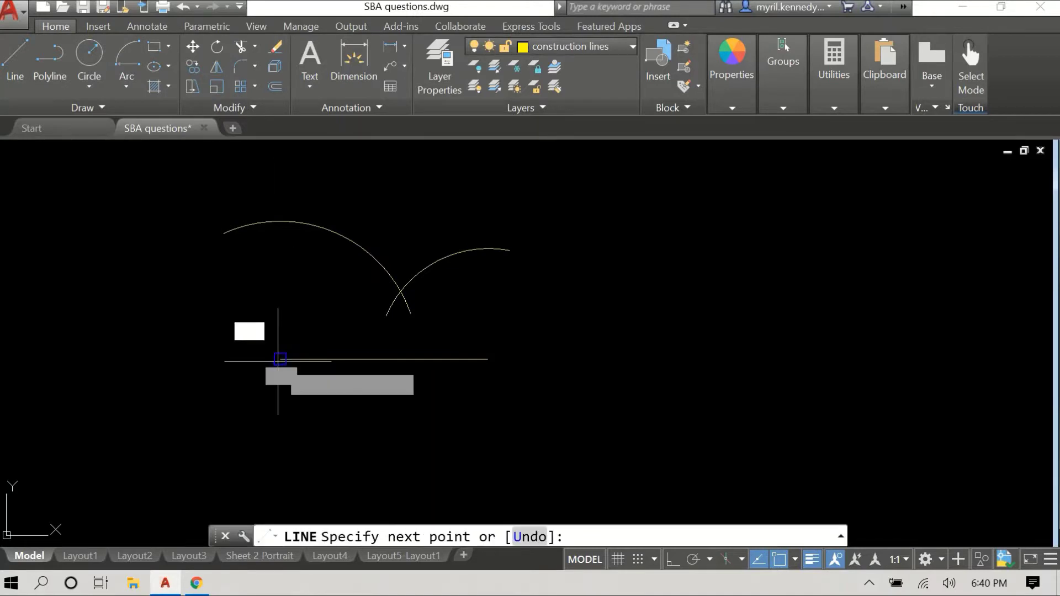
pyautogui.click(400, 290)
pyautogui.rightClick(500, 285)
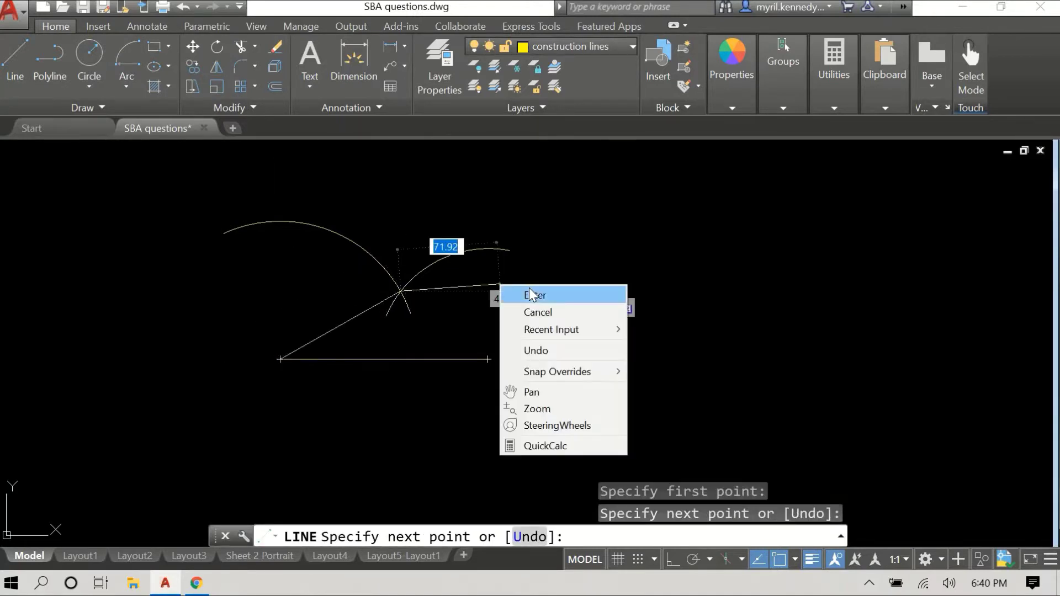
pyautogui.click(530, 295)
# - Draw the right side from the base line's right end to the intersection and select it
pyautogui.rightClick(172, 229)
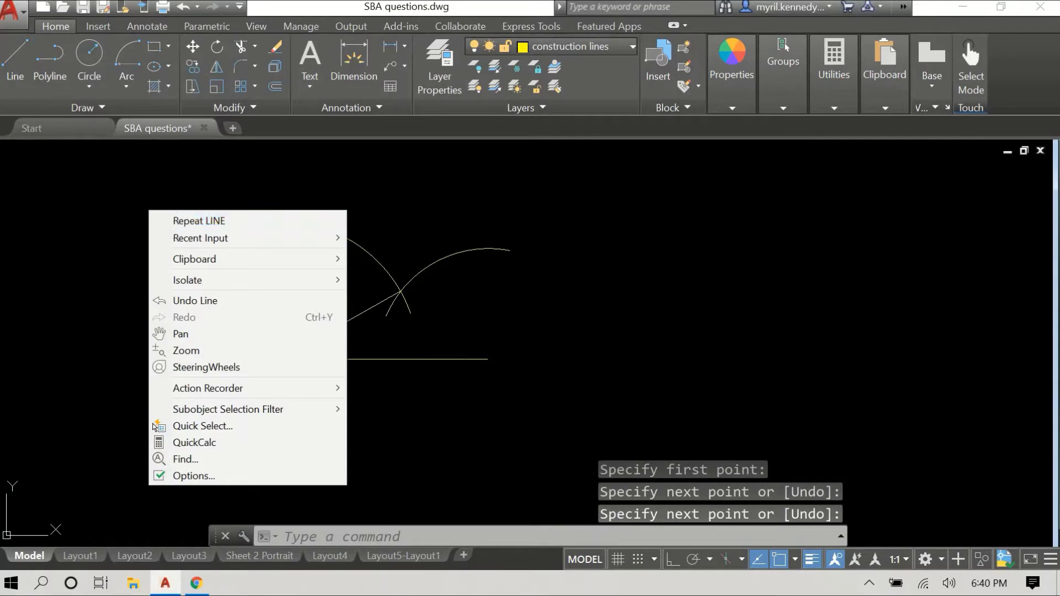
pyautogui.click(172, 223)
pyautogui.click(487, 359)
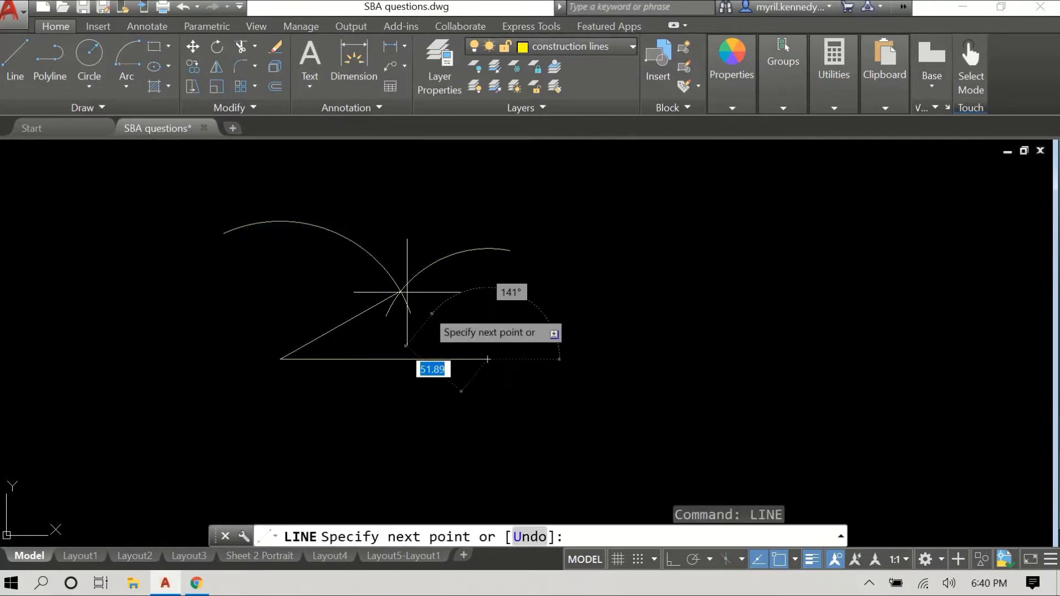
pyautogui.rightClick(527, 298)
pyautogui.click(550, 303)
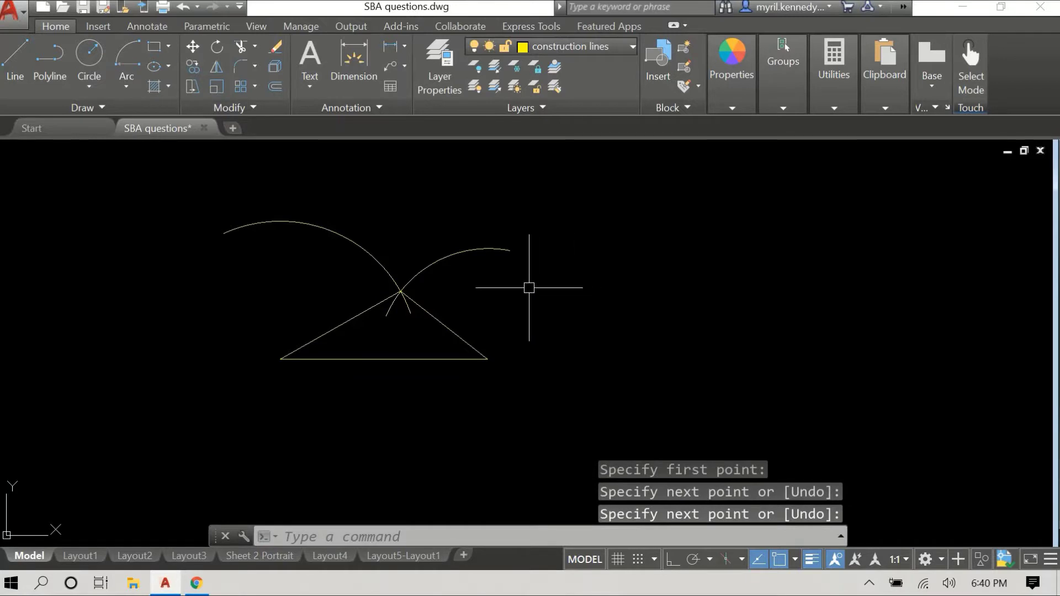
pyautogui.click(446, 327)
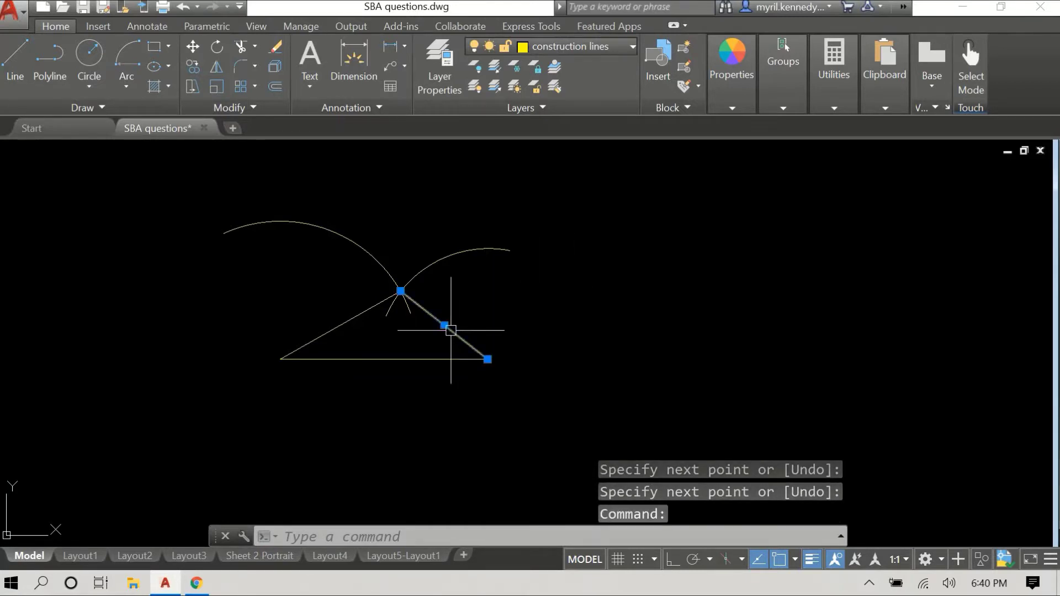
# - Move the three triangle sides onto the magenta outline layer and deselect them
pyautogui.click(387, 361)
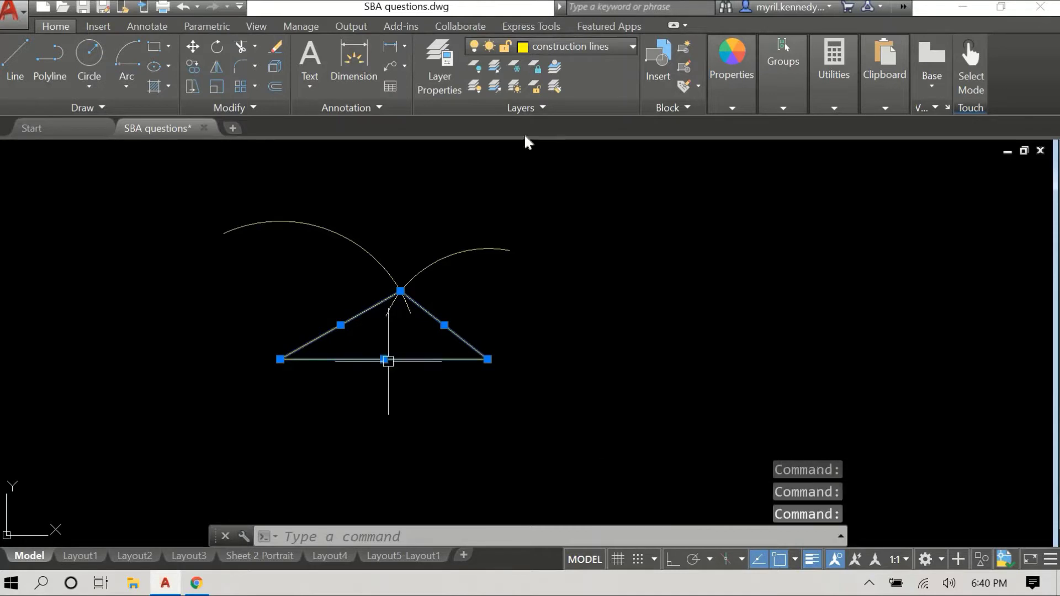
pyautogui.click(577, 46)
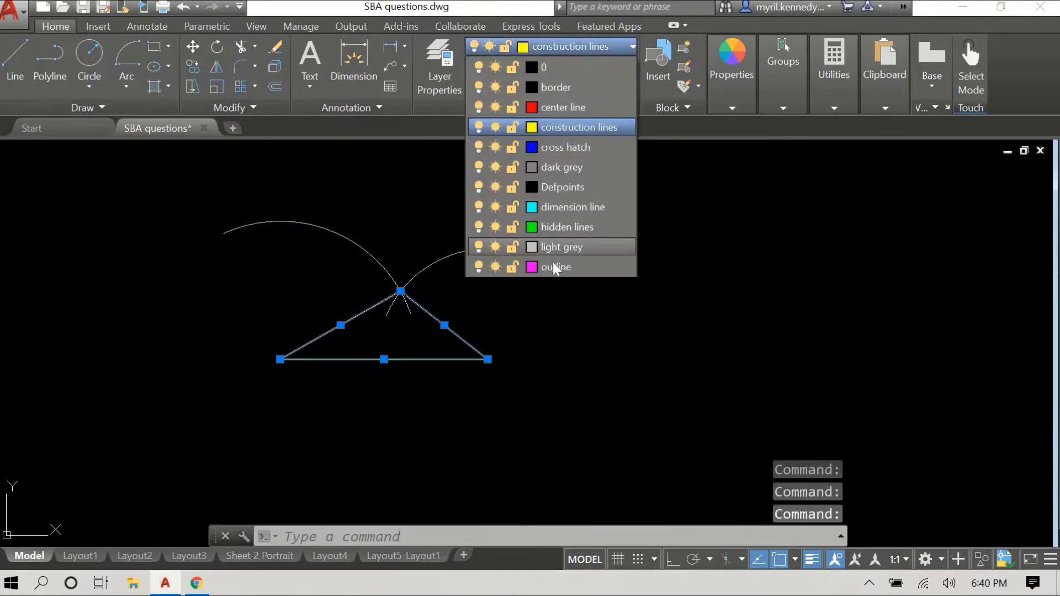
pyautogui.click(552, 265)
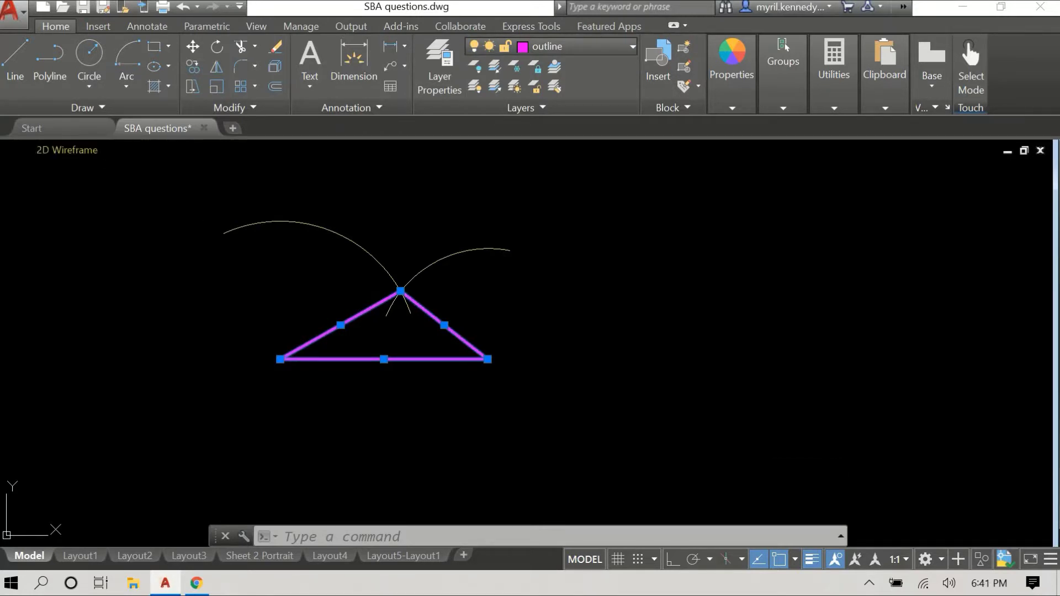
pyautogui.click(50, 64)
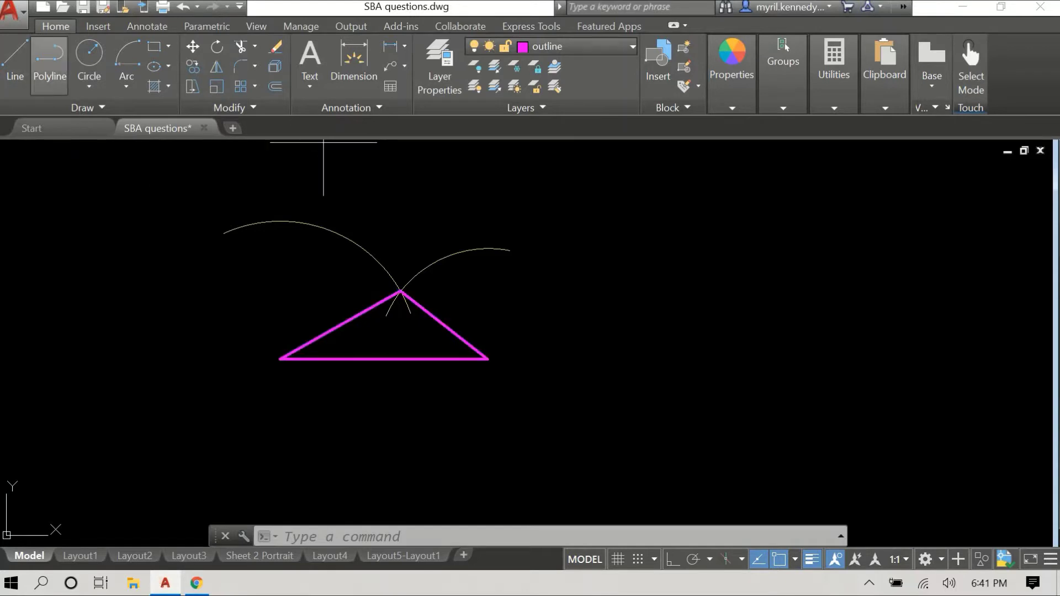
# - Start a stray line from the triangle's apex, then cancel it
pyautogui.click(400, 290)
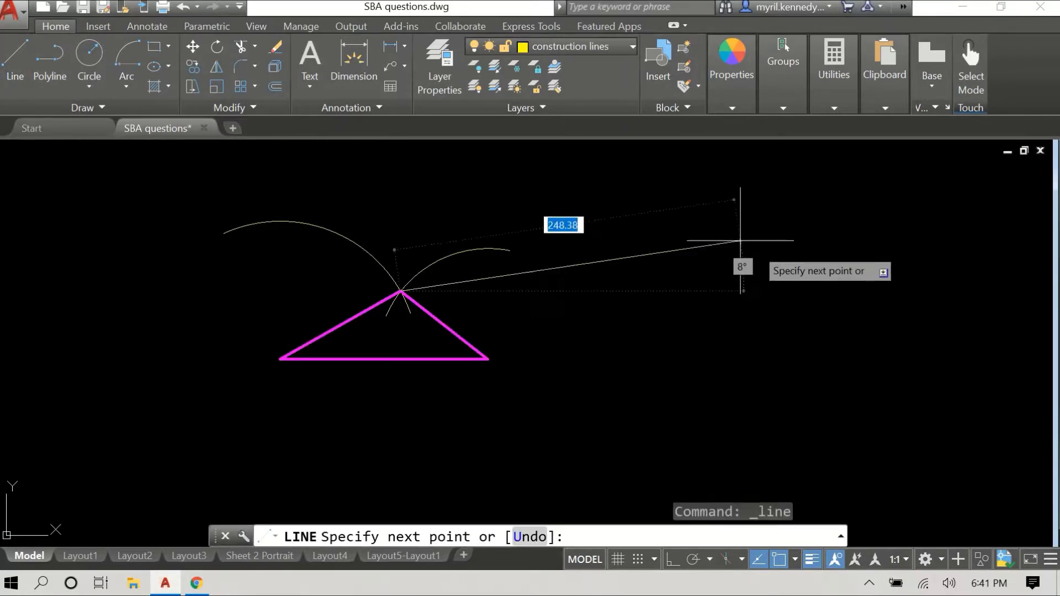
pyautogui.rightClick(763, 253)
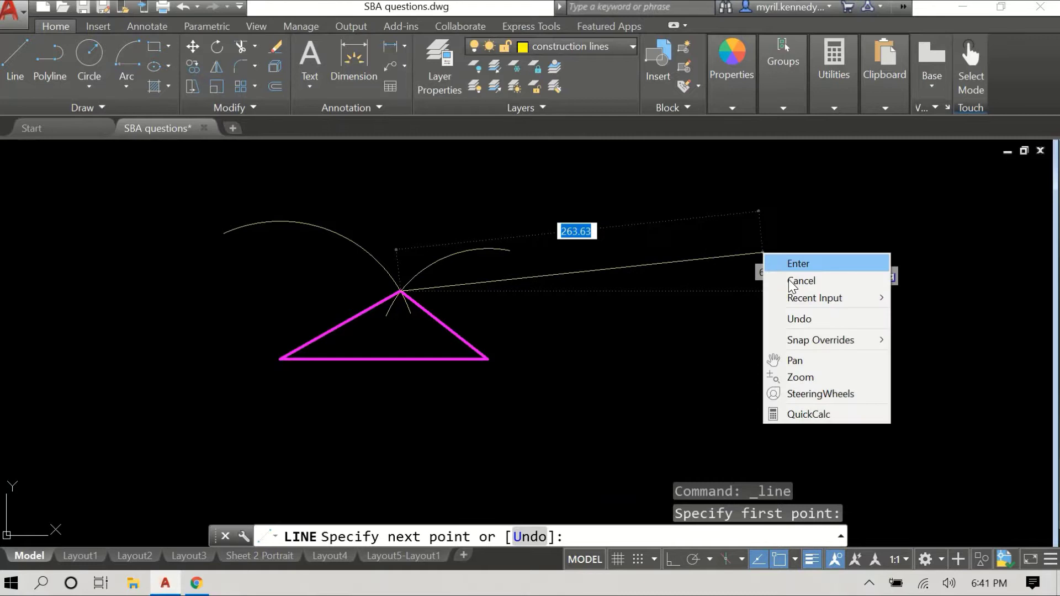
pyautogui.click(791, 281)
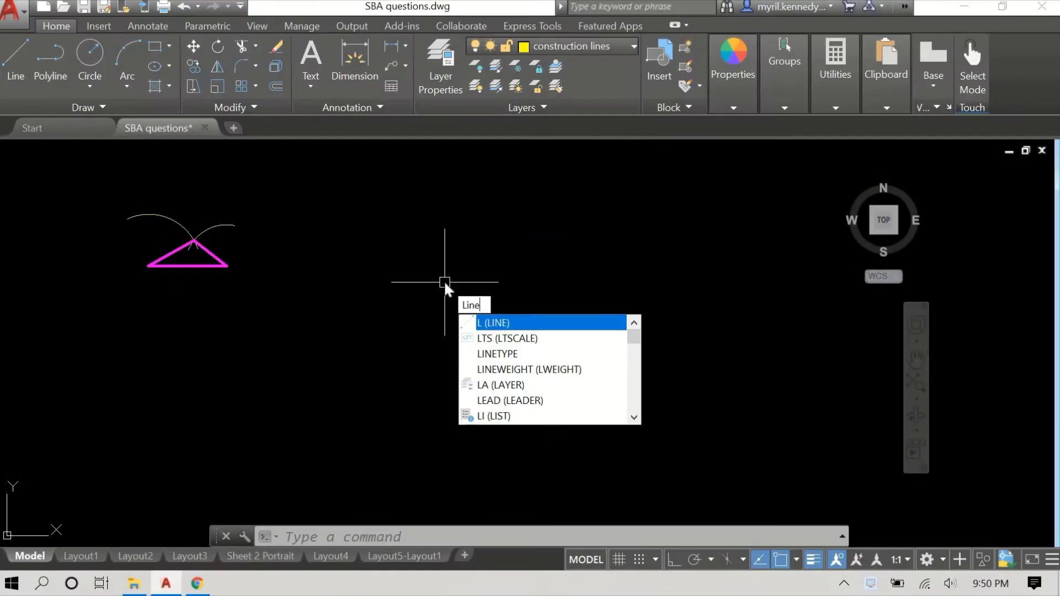
# - Draw a 200-unit horizontal base line with ortho on, right of the first triangle
pyautogui.press('Return')
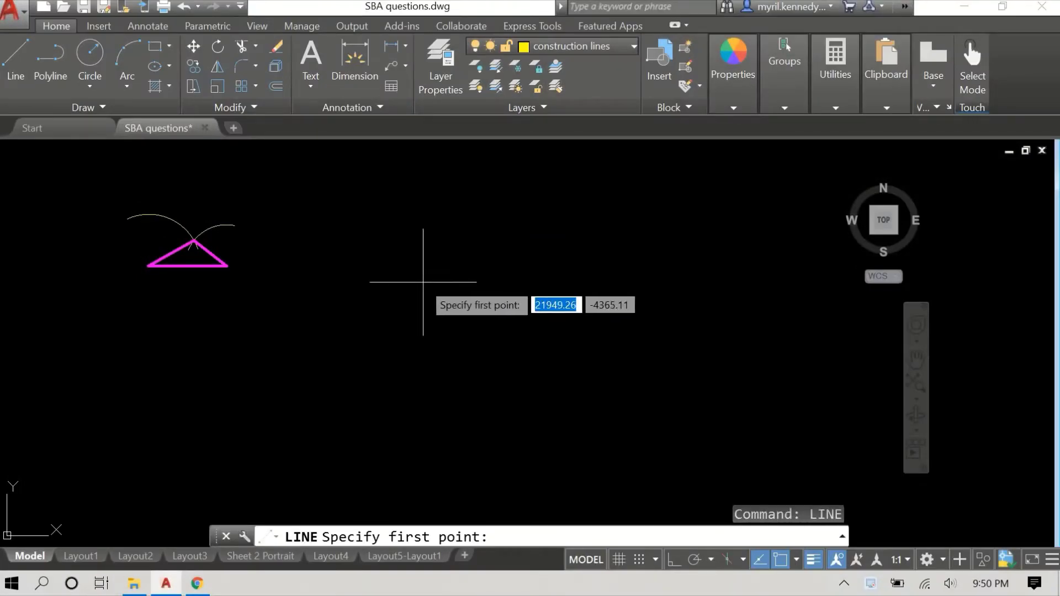
pyautogui.click(363, 265)
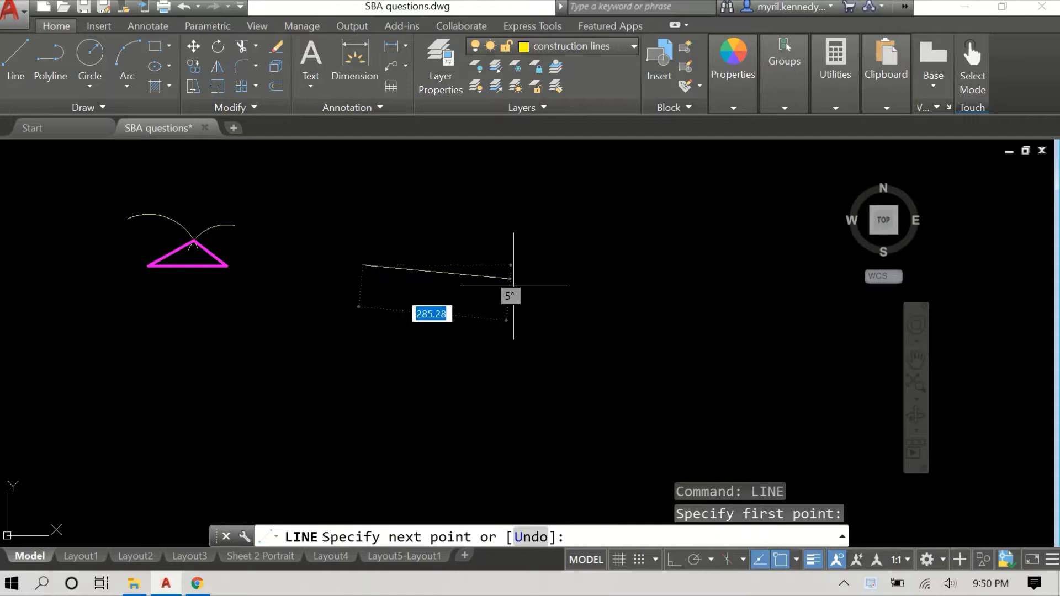
pyautogui.press('F8')
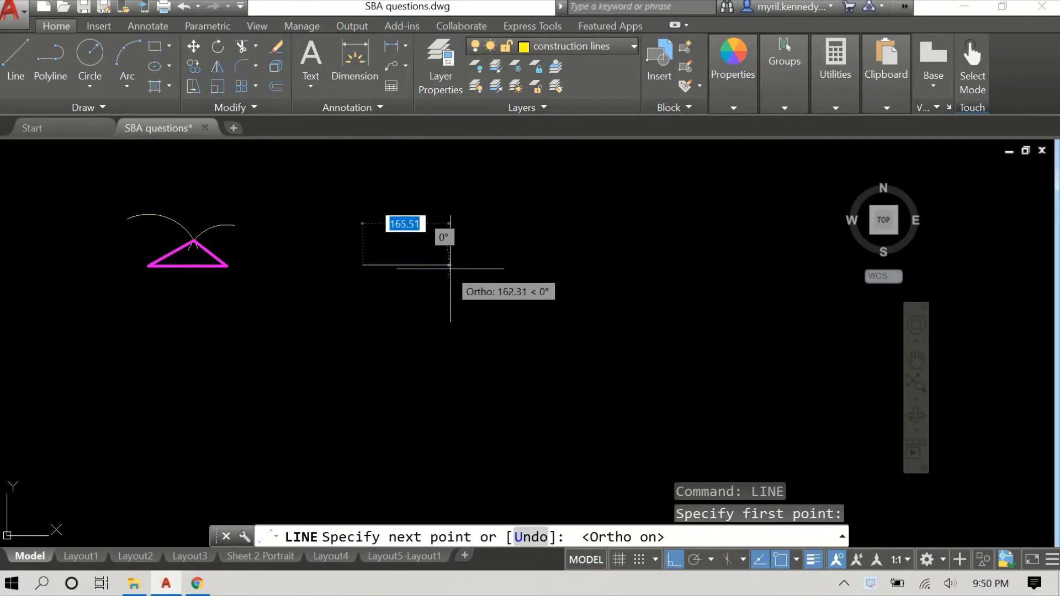
pyautogui.write('200')
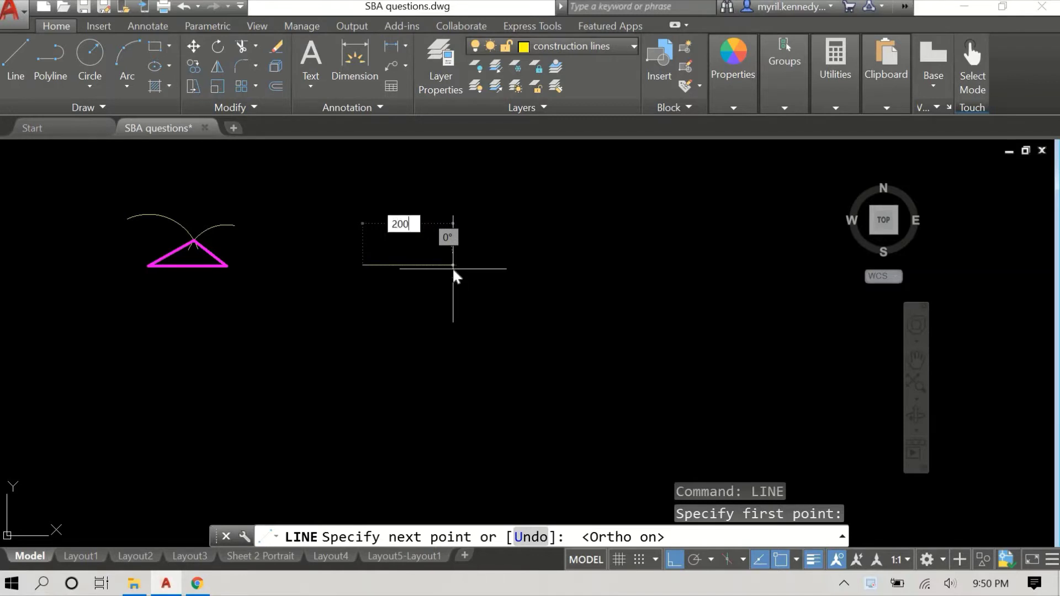
pyautogui.press('Return')
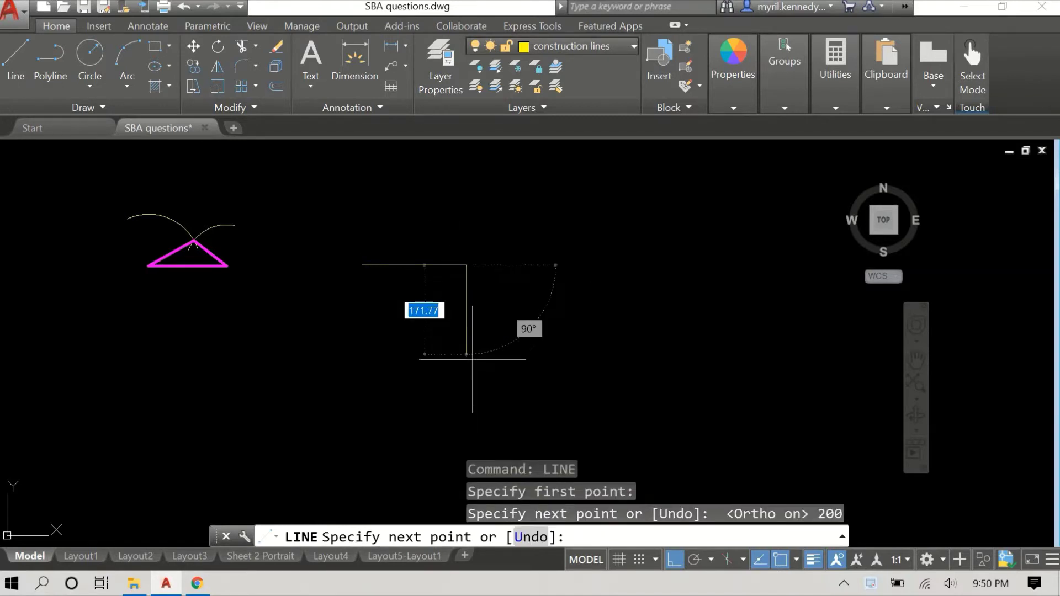
pyautogui.rightClick(472, 356)
pyautogui.click(486, 369)
pyautogui.scroll(2, 487, 353)
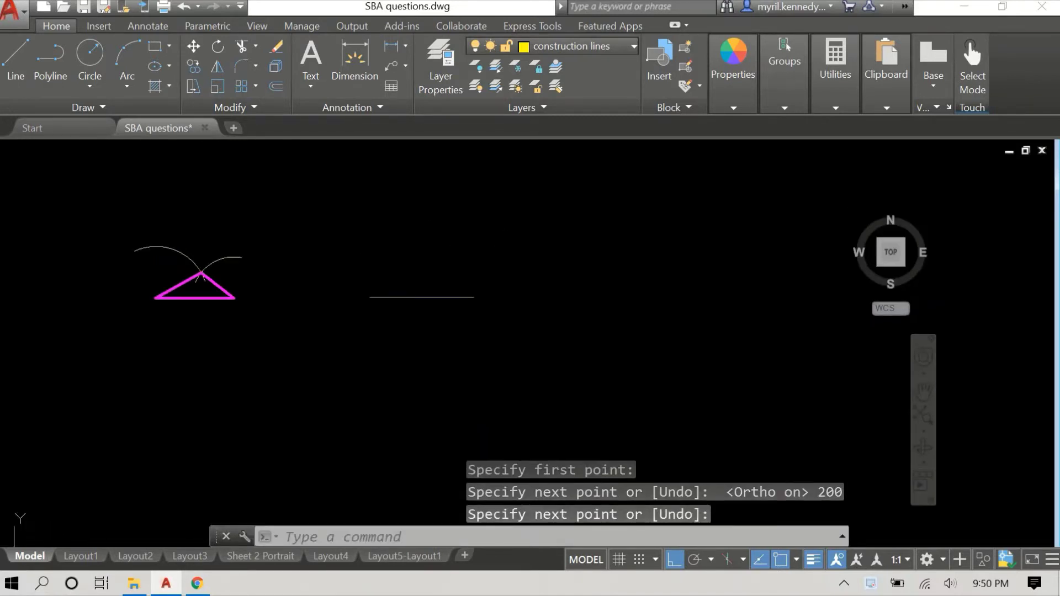
pyautogui.scroll(3, 440, 262)
pyautogui.moveTo(440, 263); pyautogui.dragTo(518, 231, button='middle')
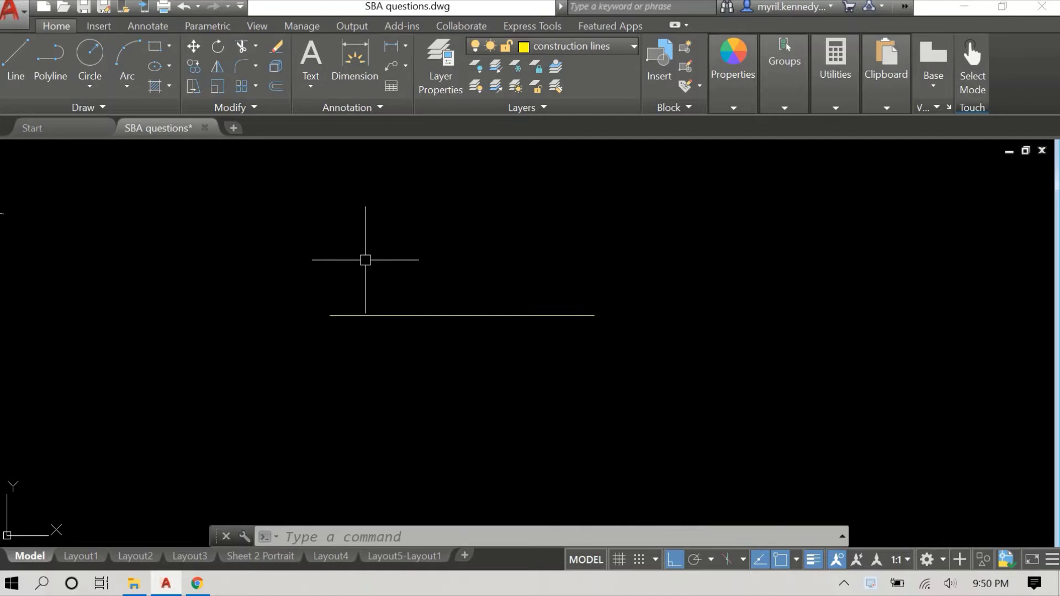
# - Draw a radius-65 arc centred on the new base line's left end, with ortho off
pyautogui.click(127, 84)
pyautogui.click(81, 364)
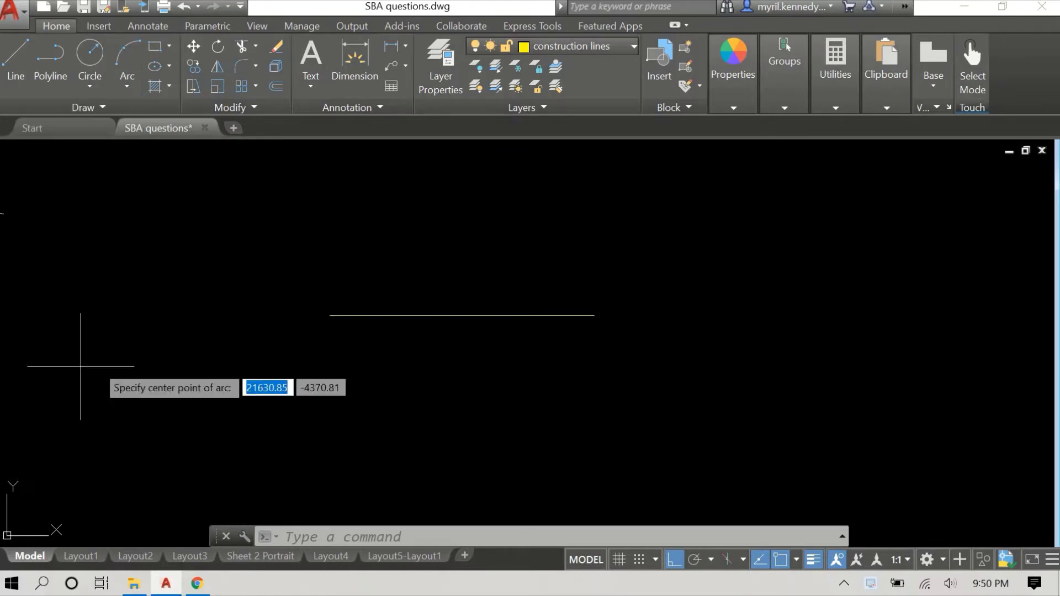
pyautogui.click(326, 315)
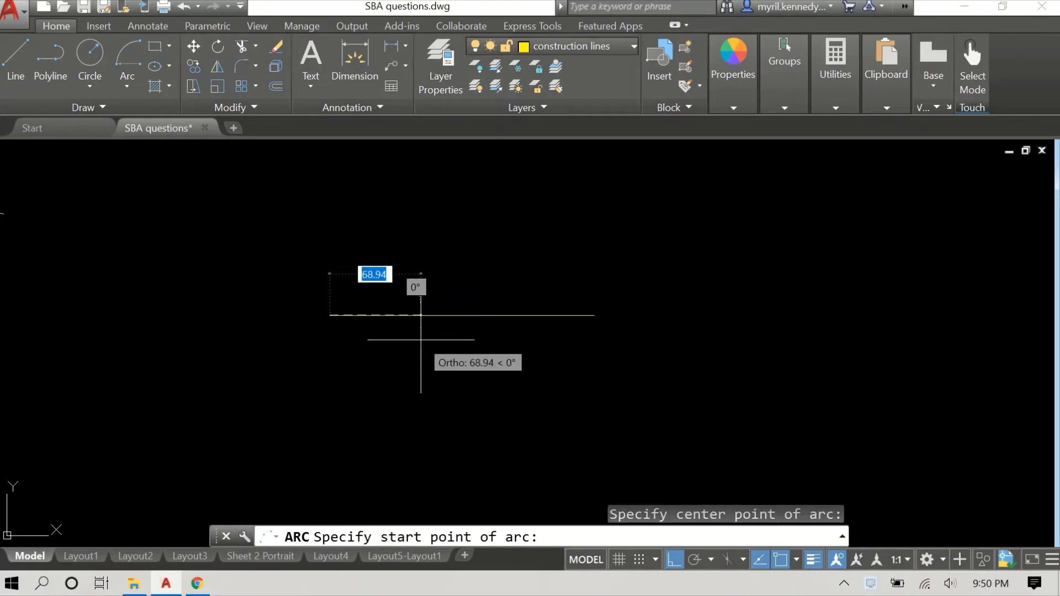
pyautogui.press('F8')
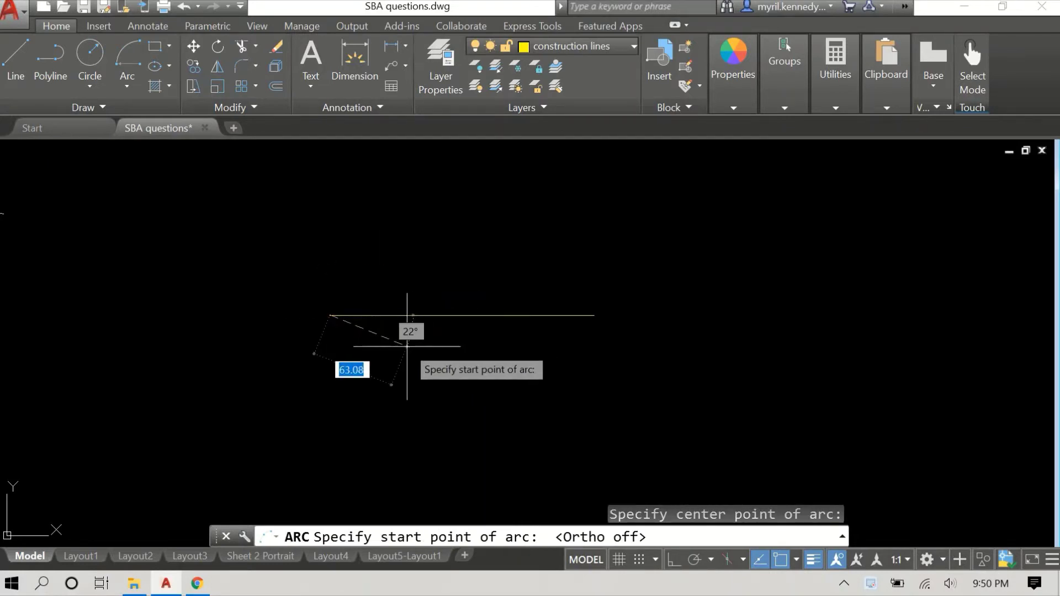
pyautogui.write('65')
pyautogui.press('Return')
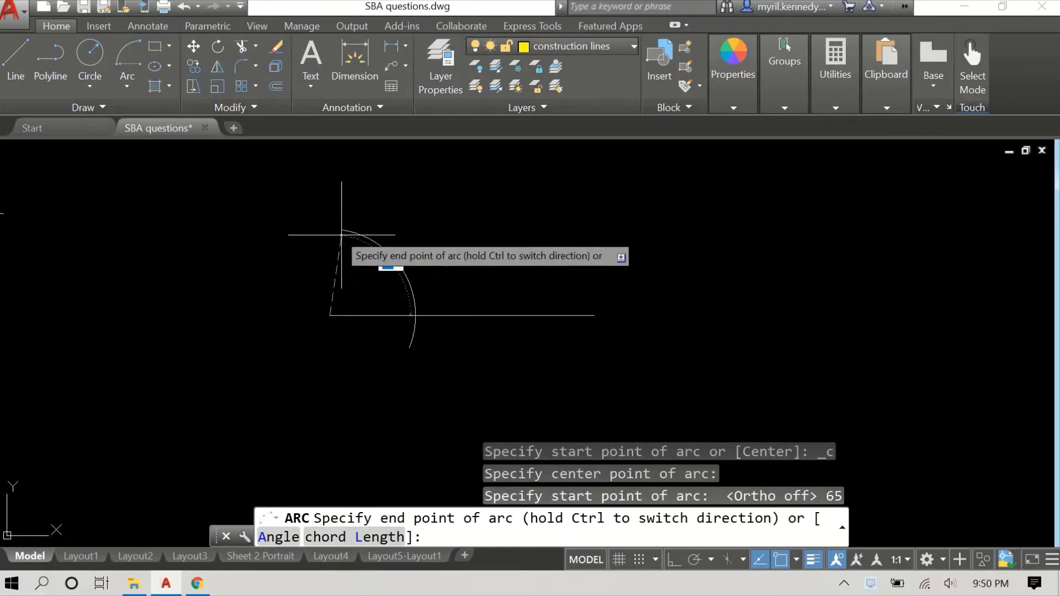
pyautogui.click(249, 223)
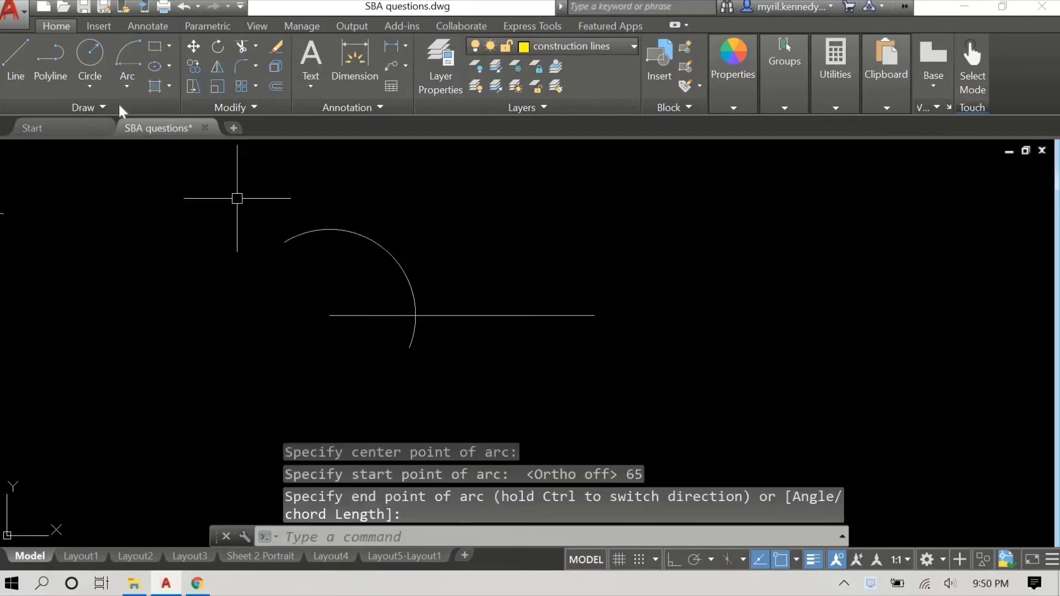
# - Draw a second radius-65 arc centred where the first arc meets the base line
pyautogui.click(122, 74)
pyautogui.click(93, 357)
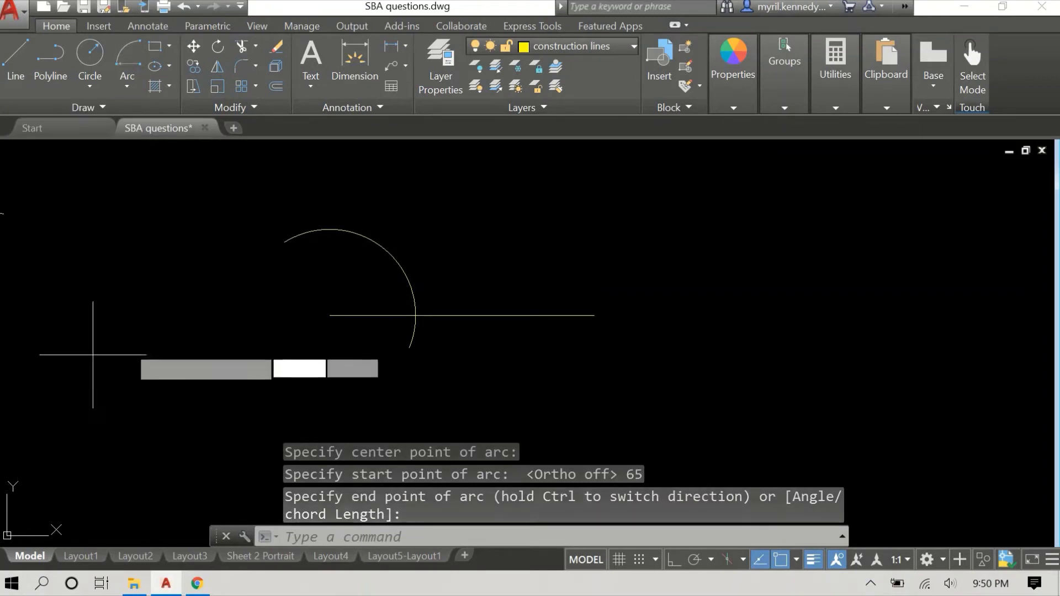
pyautogui.click(416, 315)
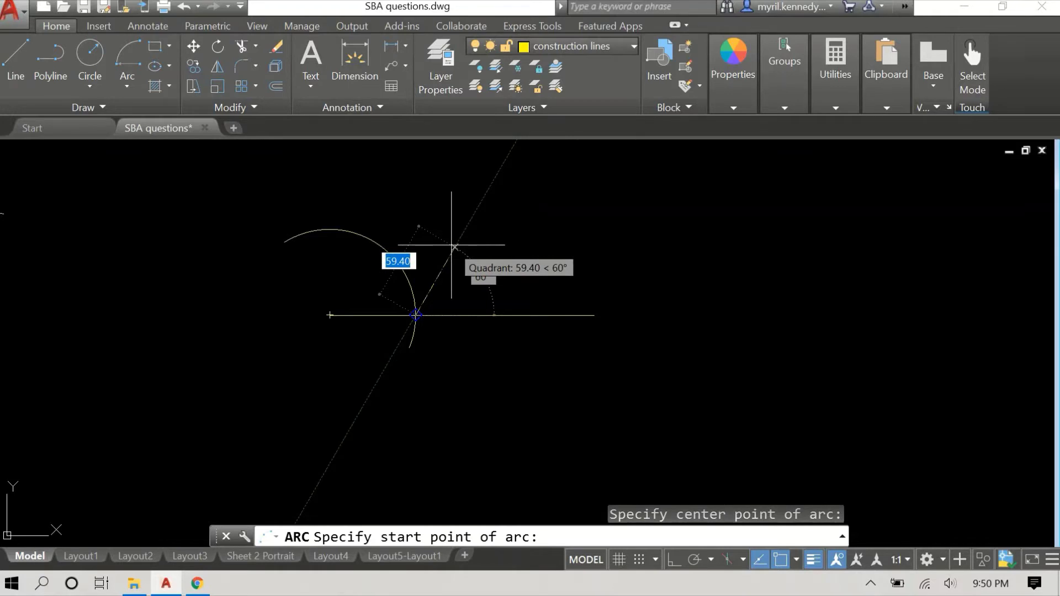
pyautogui.write('65')
pyautogui.press('Return')
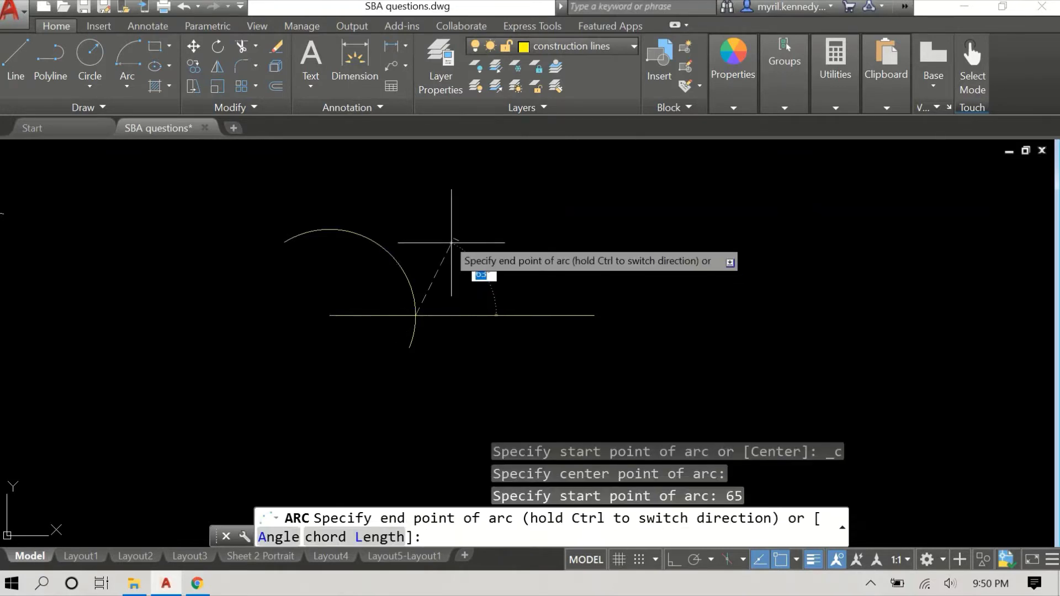
pyautogui.click(290, 237)
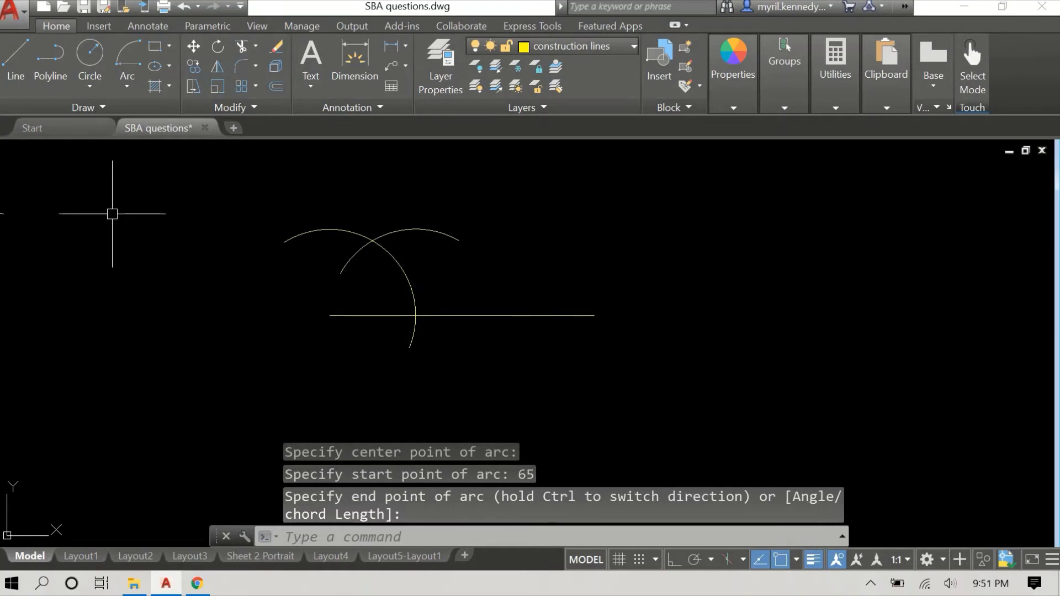
# - Draw a 100-unit side from the base's left end through the arcs' crossing
pyautogui.write('line')
pyautogui.press('Return')
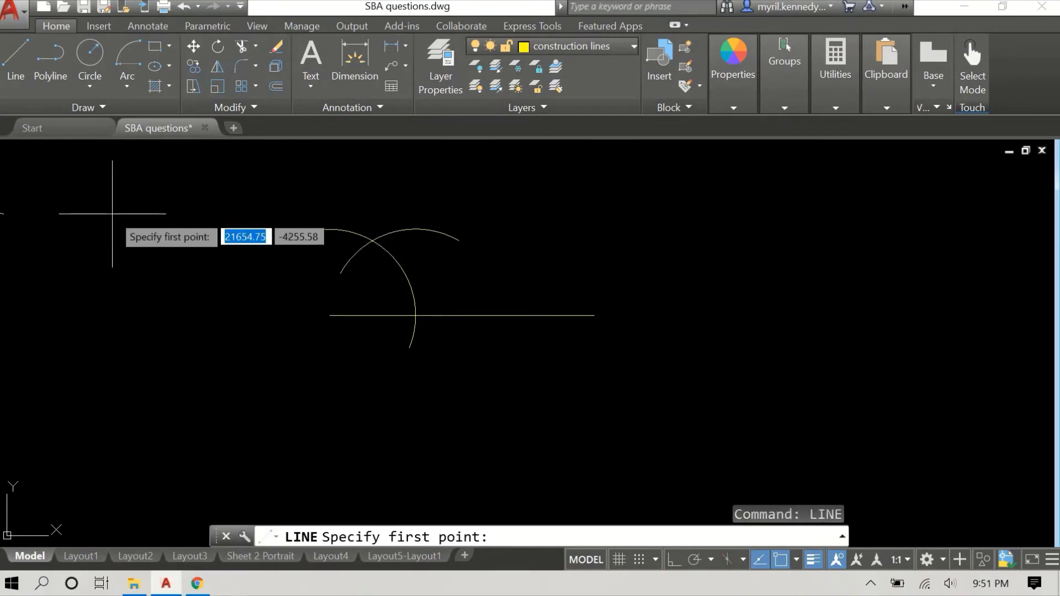
pyautogui.click(330, 315)
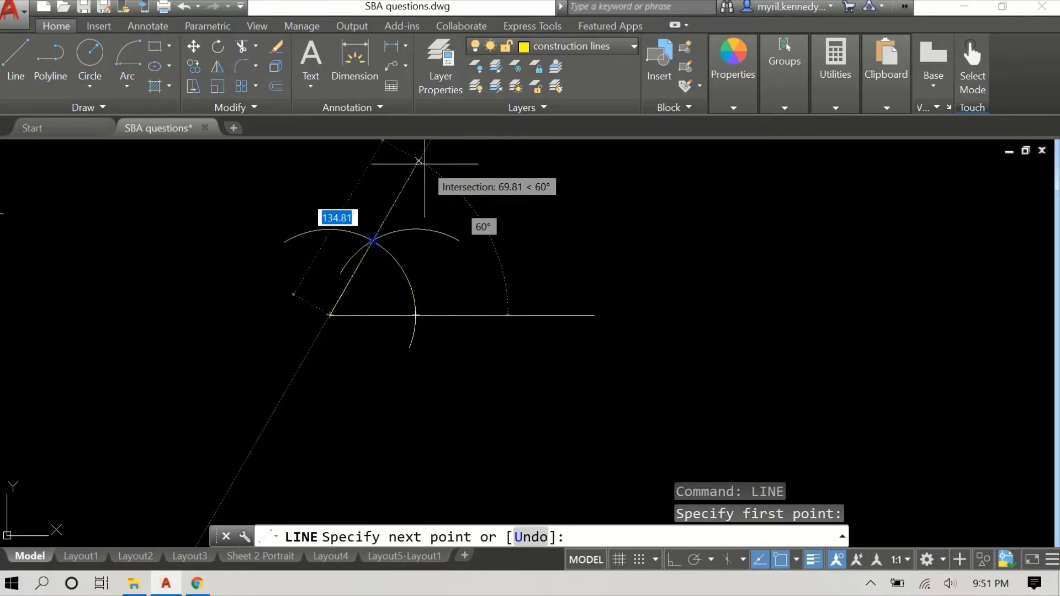
pyautogui.write('100')
pyautogui.press('Return')
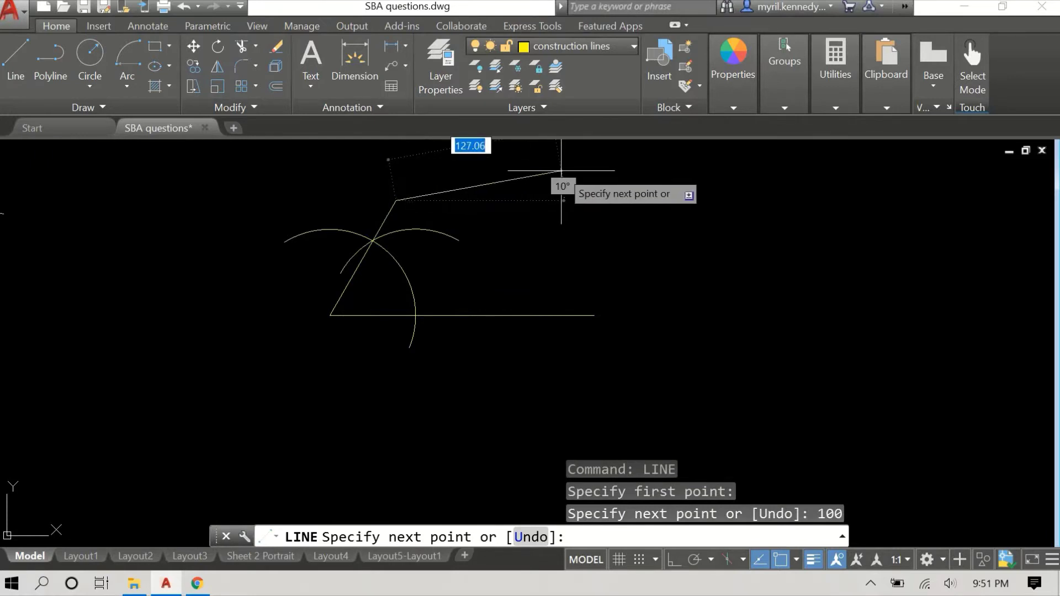
pyautogui.rightClick(478, 193)
pyautogui.click(507, 199)
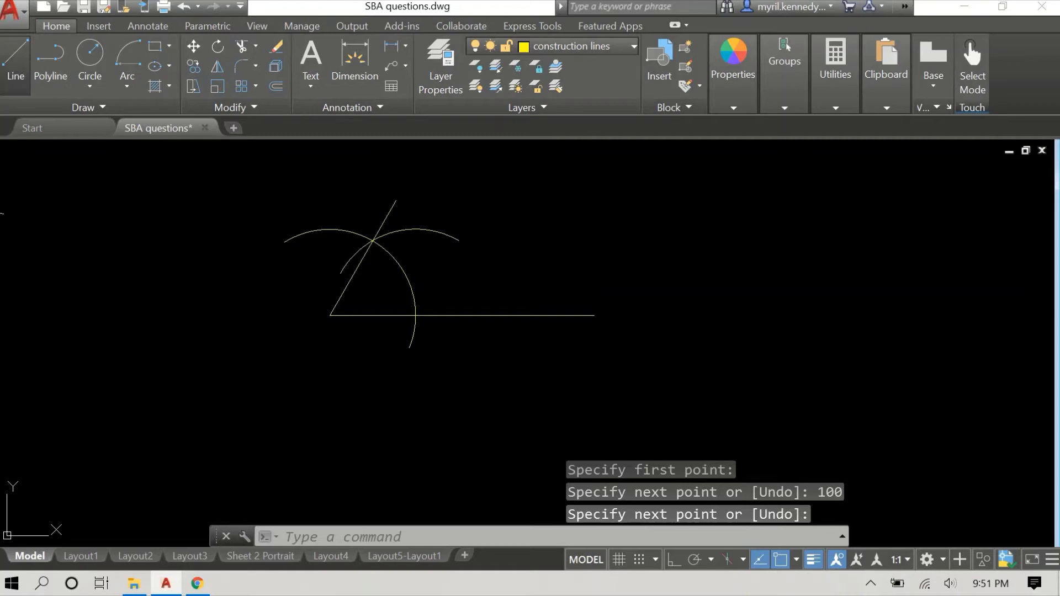
# - Join the base's right end to the apex, then select the base and right side
pyautogui.click(15, 55)
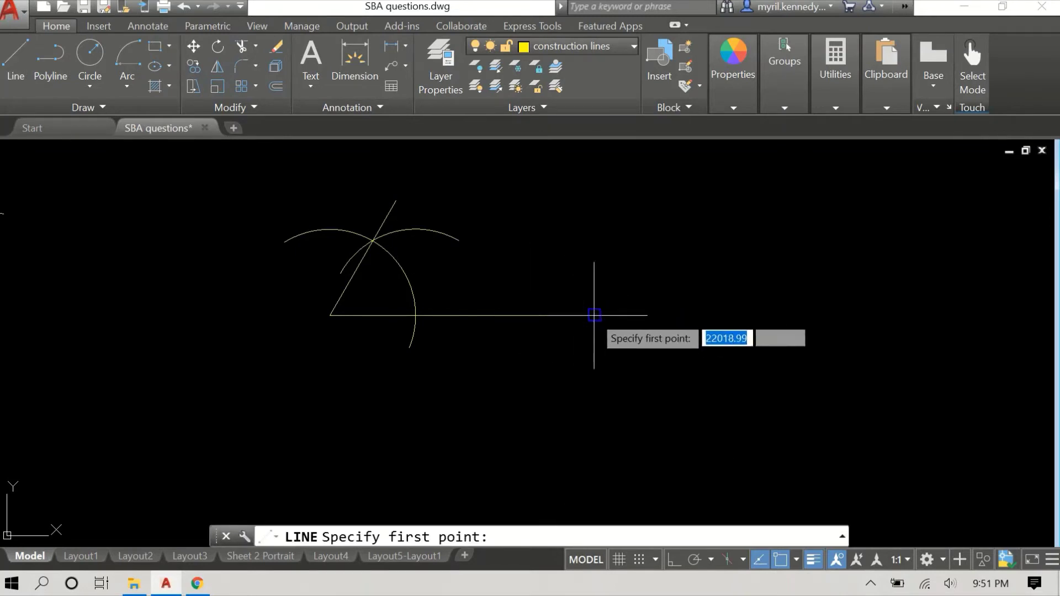
pyautogui.click(594, 314)
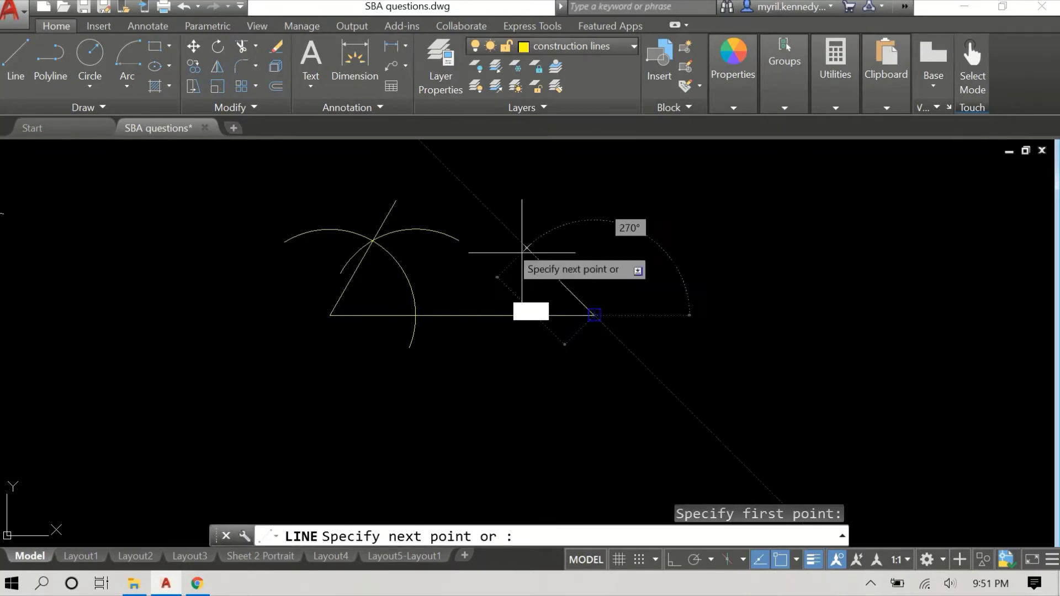
pyautogui.click(397, 202)
pyautogui.rightClick(583, 190)
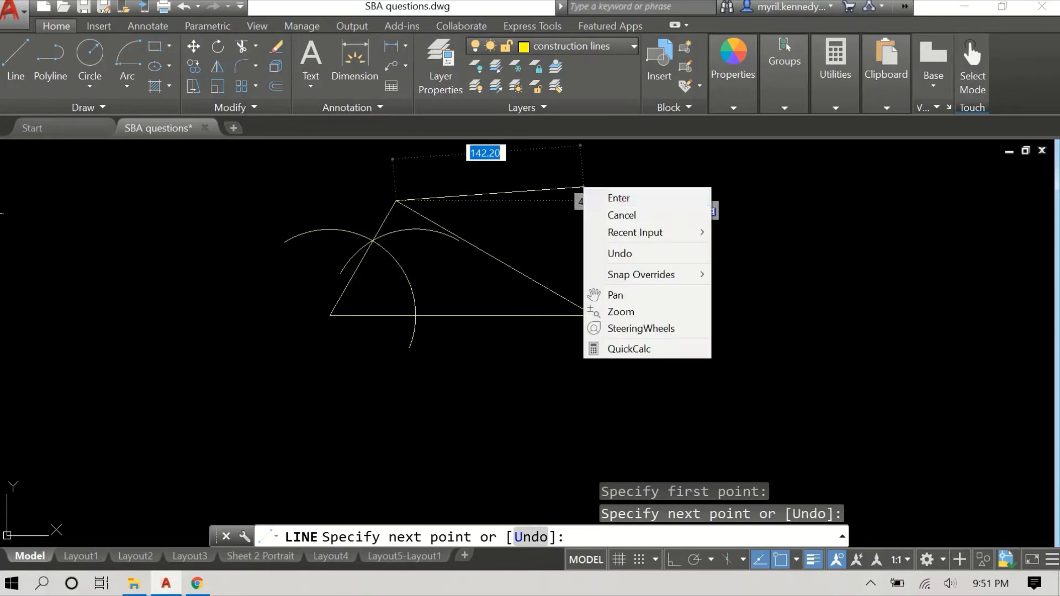
pyautogui.click(608, 197)
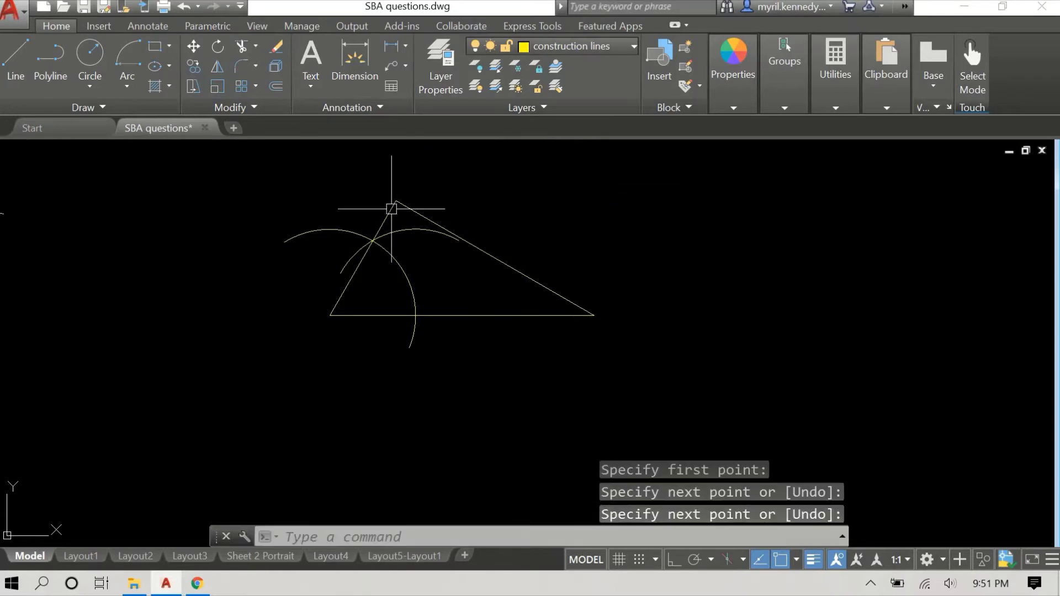
pyautogui.click(475, 315)
pyautogui.click(500, 255)
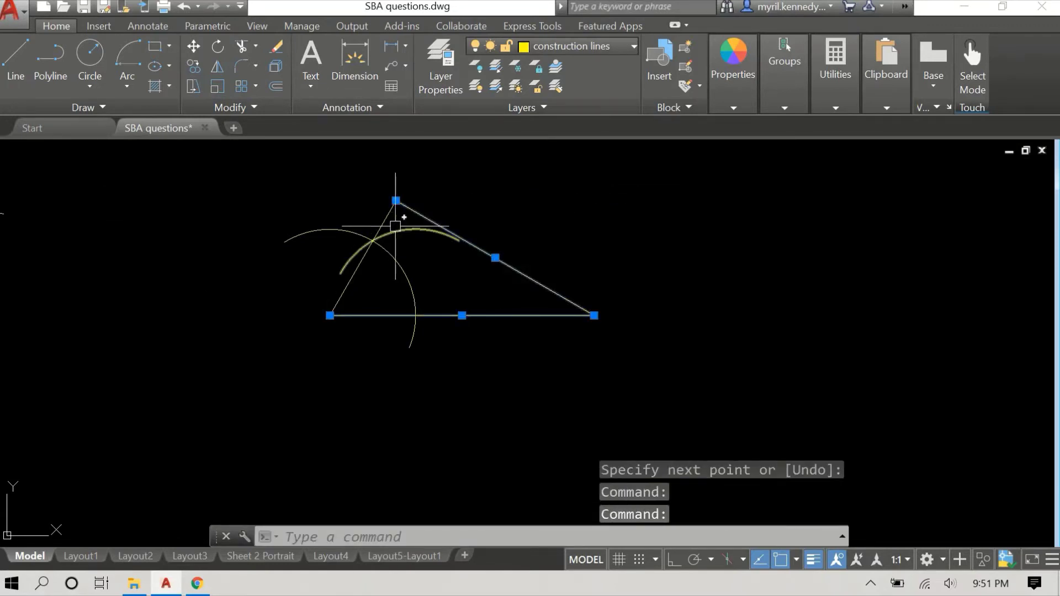
# - Add the left side to the selection and move all three sides to the outline layer
pyautogui.click(391, 209)
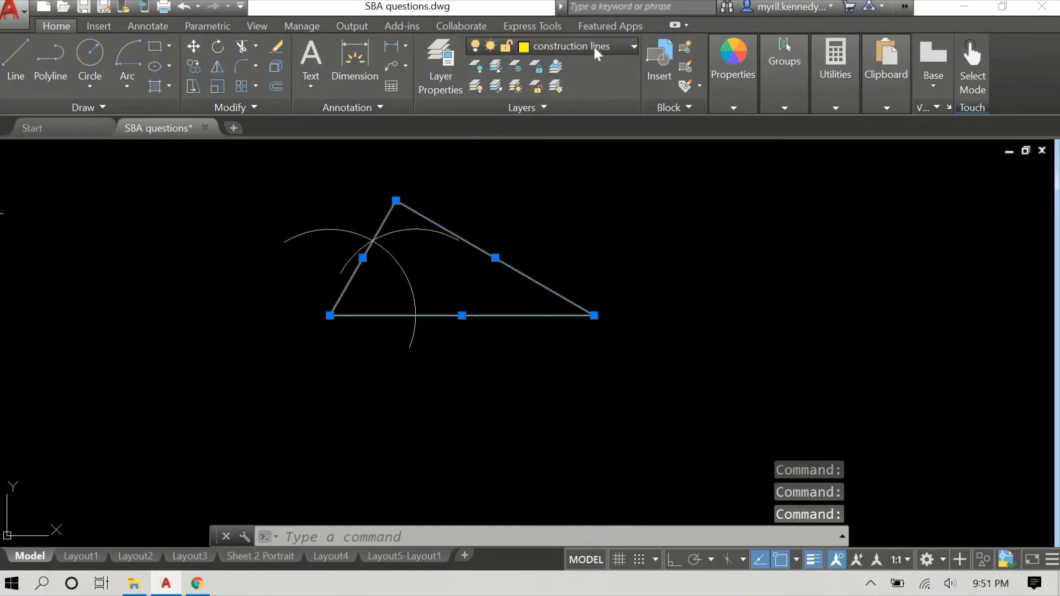
pyautogui.click(594, 46)
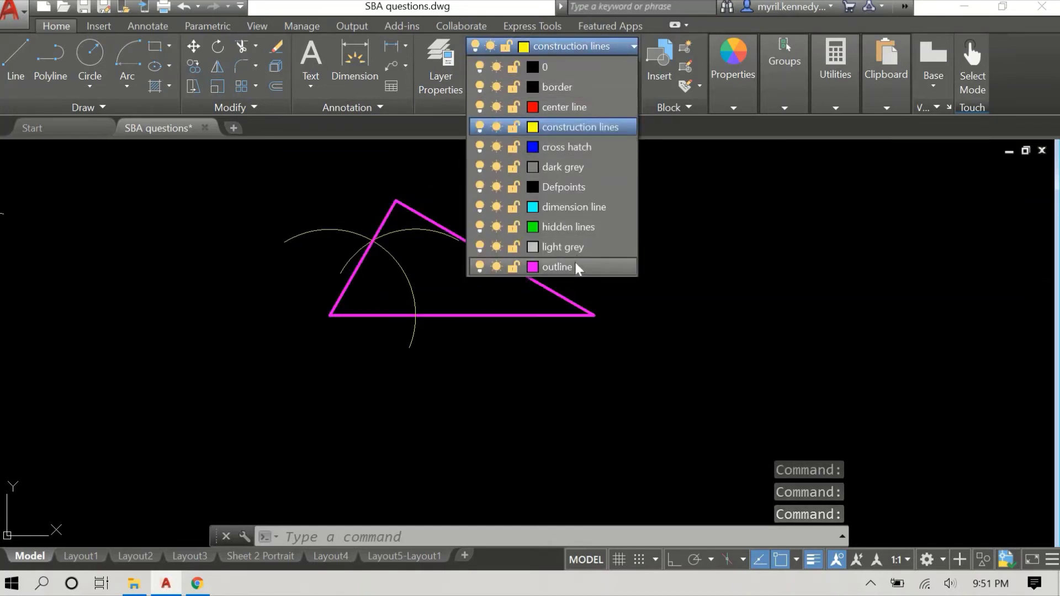
pyautogui.click(574, 267)
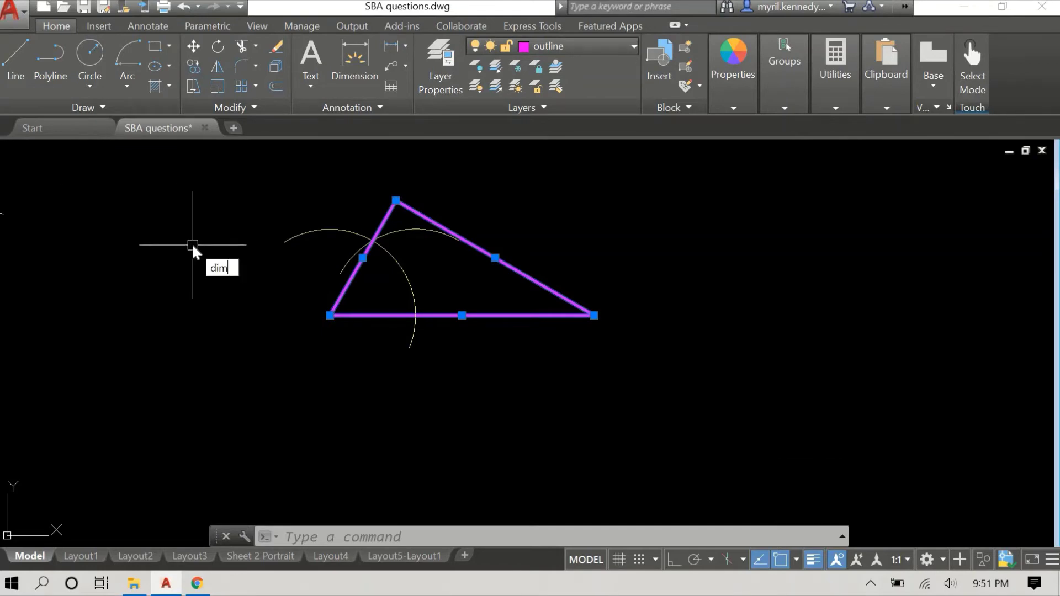
pyautogui.press('Down')
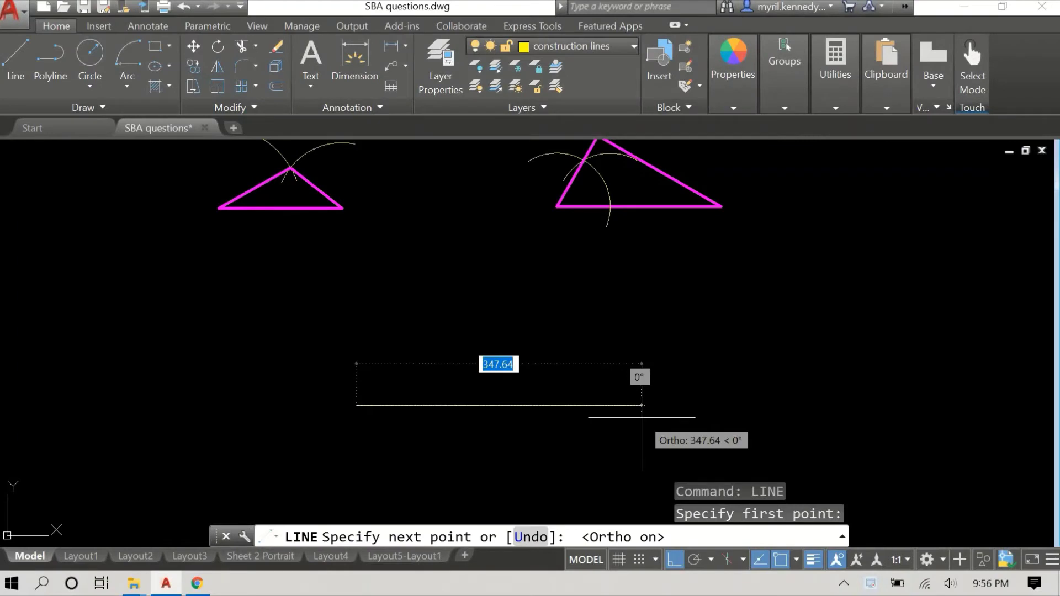
# - Finish a 250-unit horizontal base line below the triangles
pyautogui.write('250')
pyautogui.press('Return')
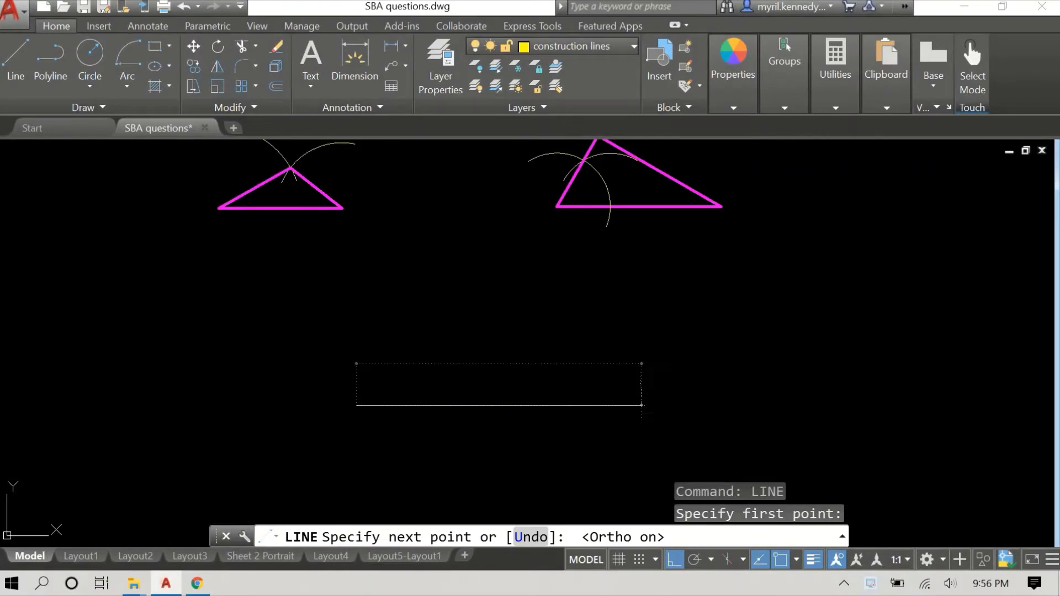
pyautogui.rightClick(489, 307)
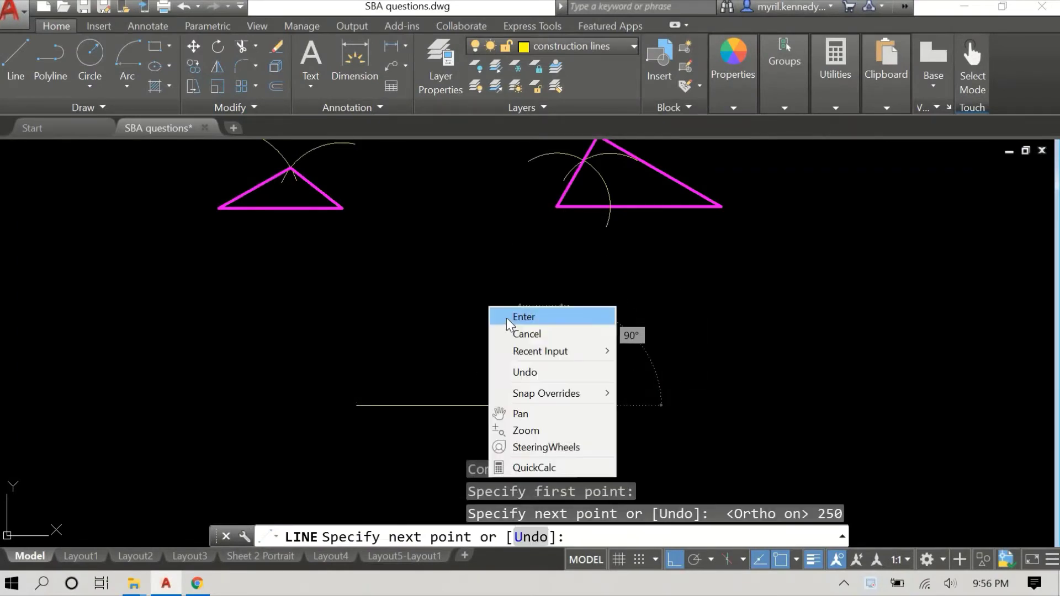
pyautogui.click(507, 318)
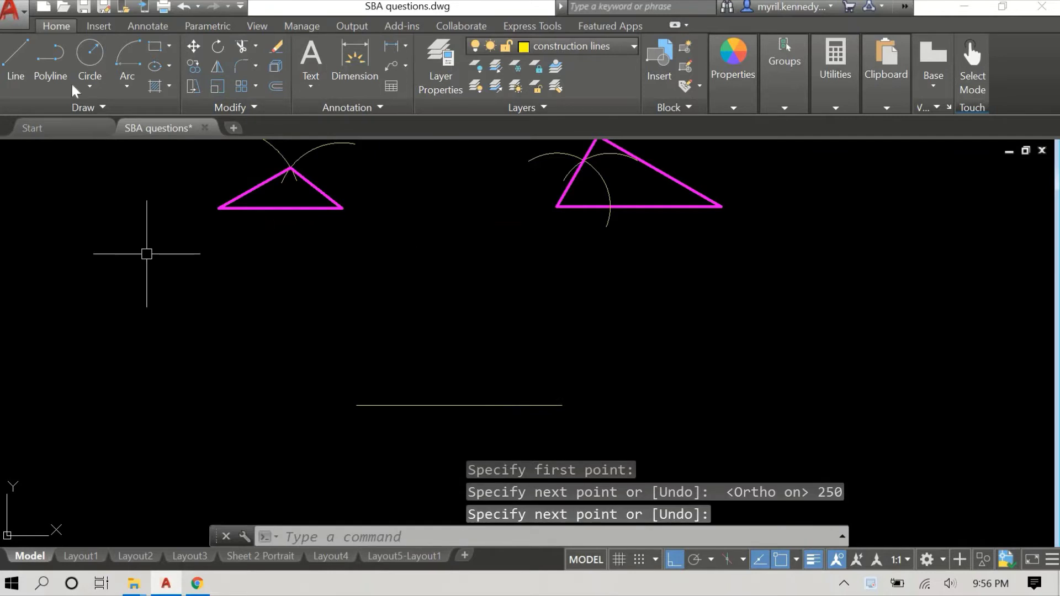
# - Draw a radius-50 arc centred on the 250-unit line's left end, with ortho off
pyautogui.click(128, 83)
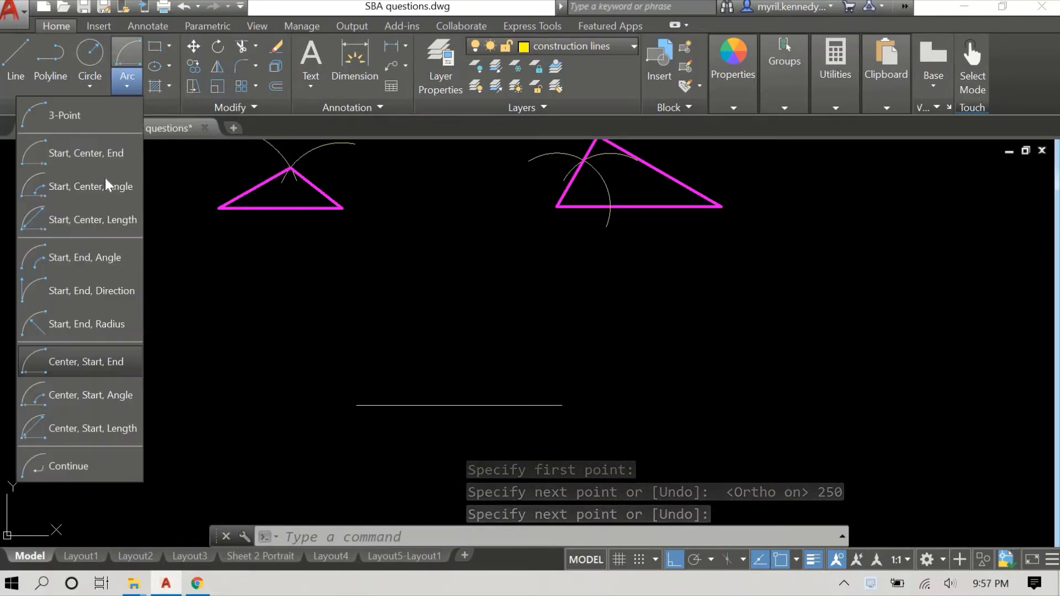
pyautogui.click(79, 360)
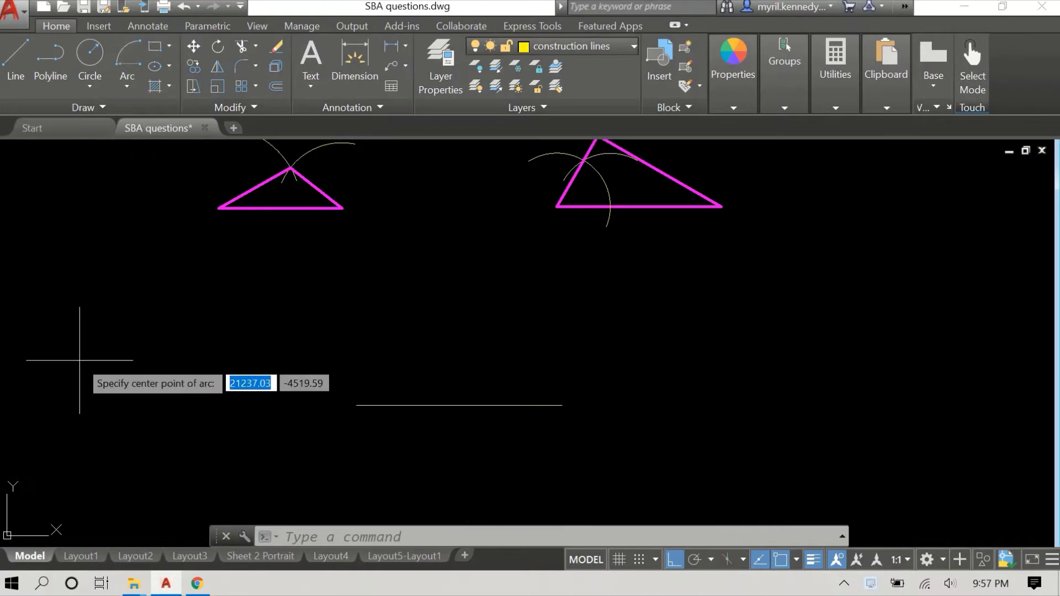
pyautogui.click(356, 405)
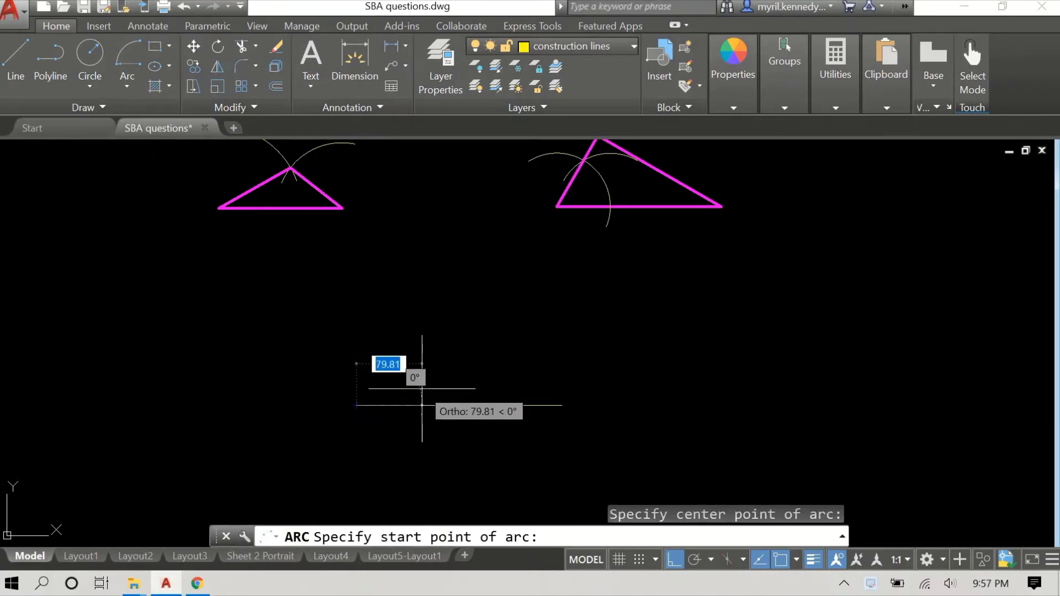
pyautogui.press('F8')
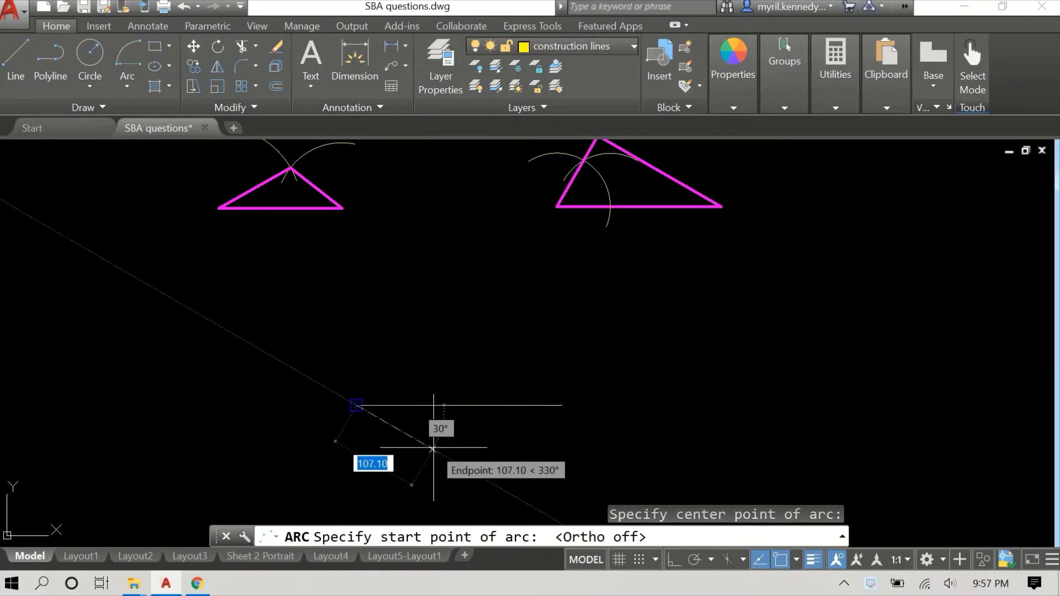
pyautogui.write('50')
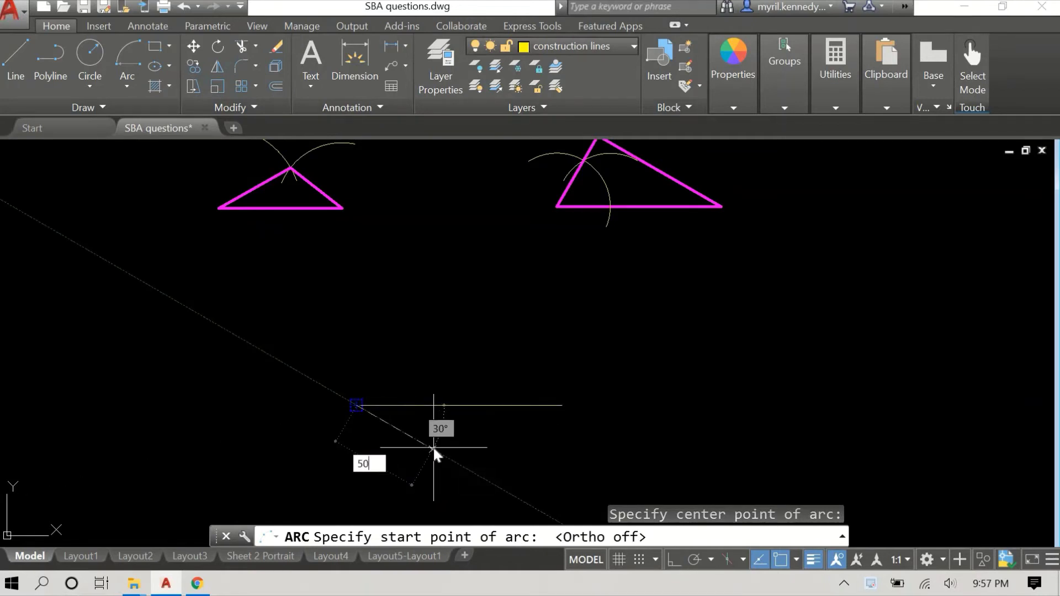
pyautogui.press('Return')
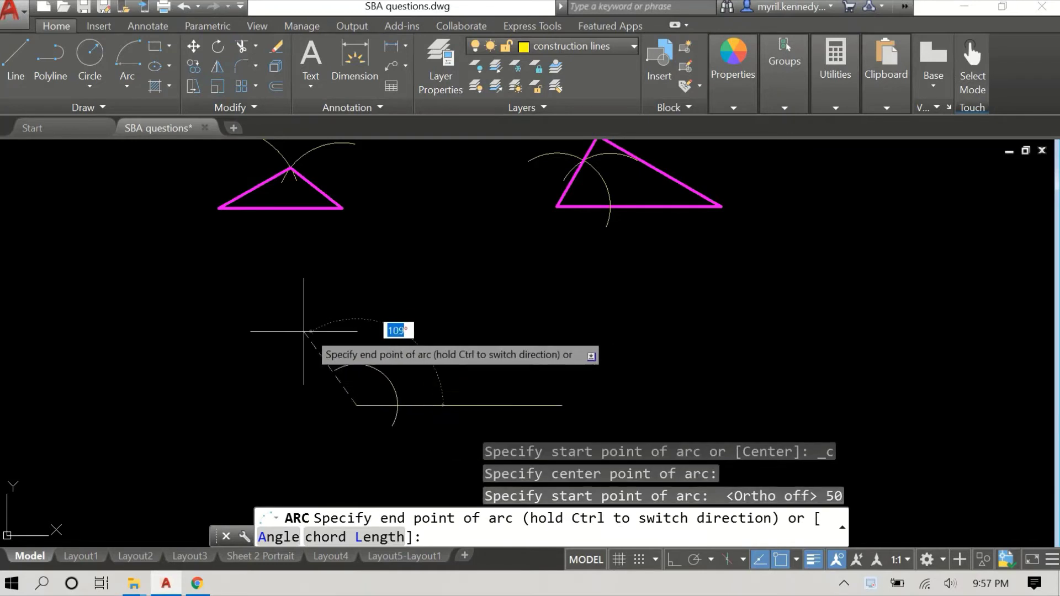
pyautogui.click(304, 328)
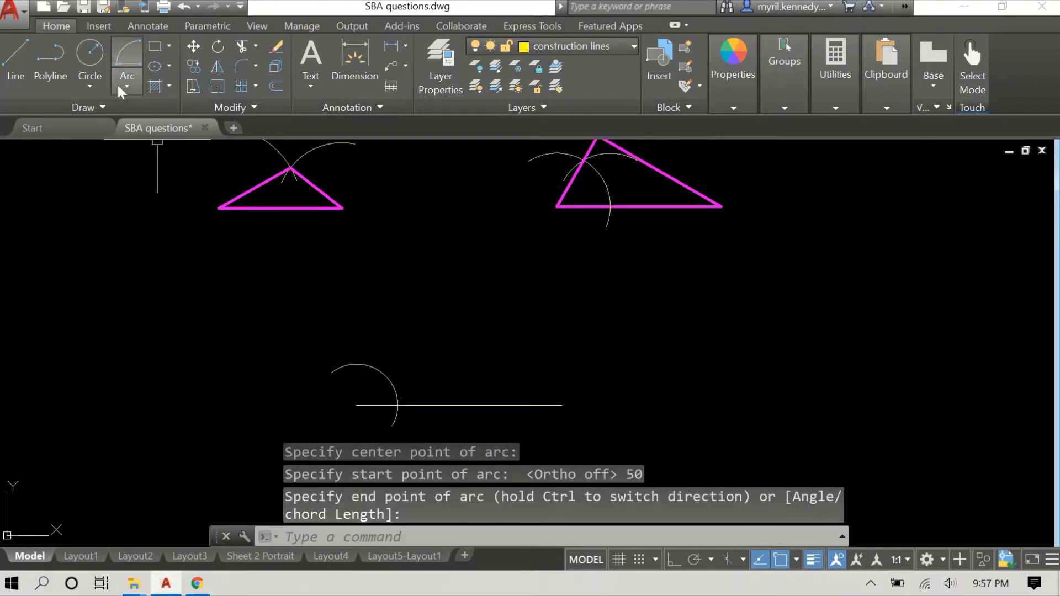
# - Draw a second 50-radius centre-start-end arc, centred where the first arc meets the base line
pyautogui.click(119, 87)
pyautogui.click(78, 356)
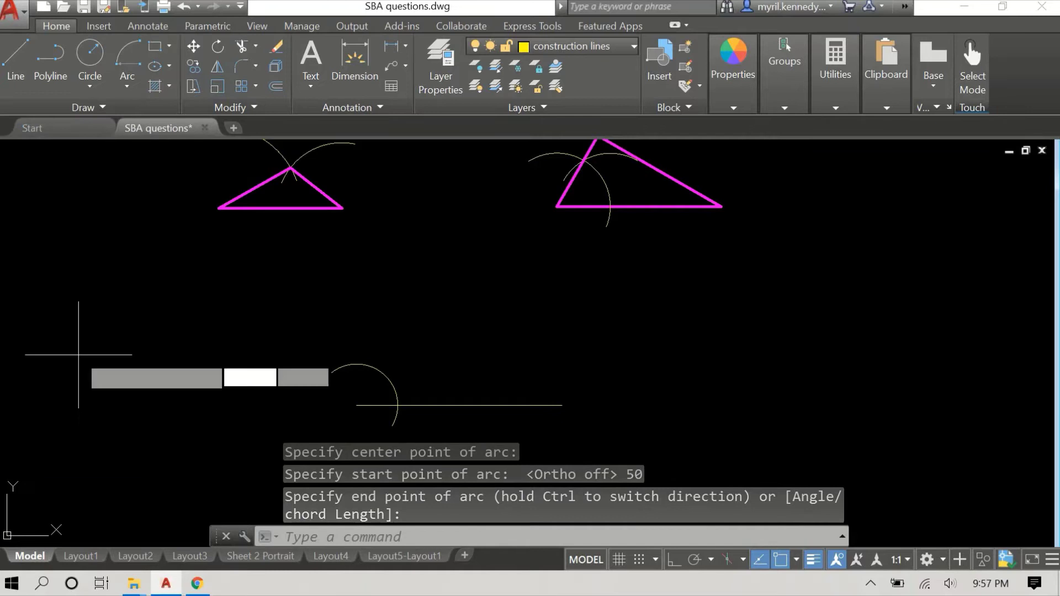
pyautogui.scroll(4, 381, 380)
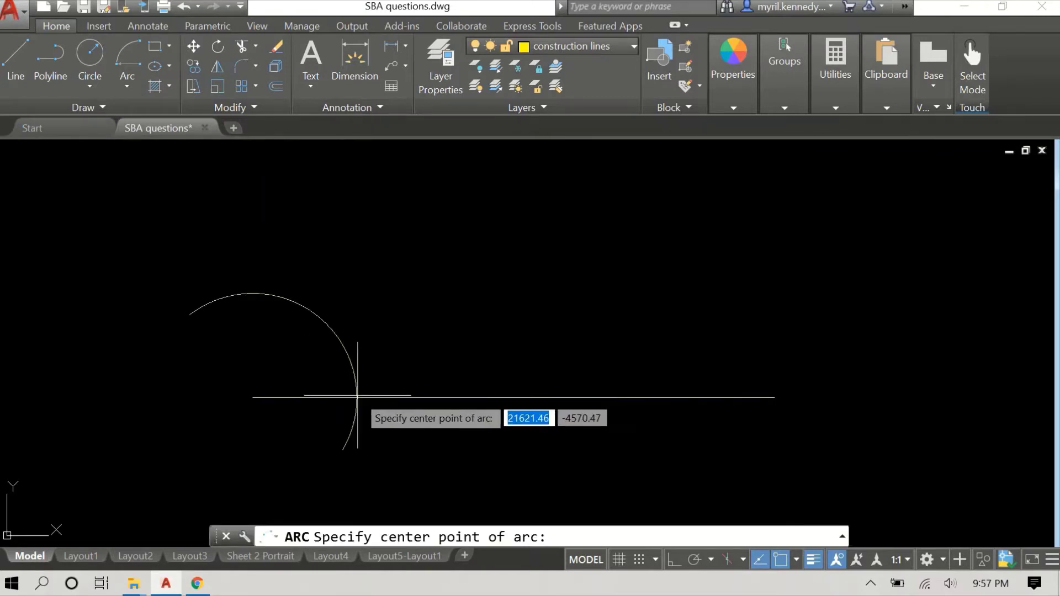
pyautogui.click(358, 395)
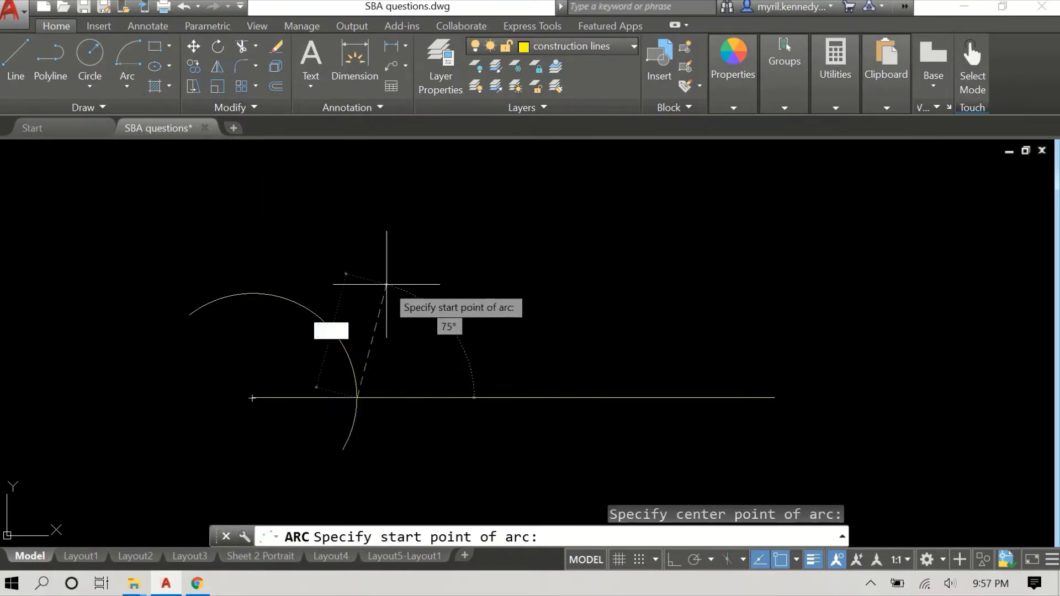
pyautogui.write('50')
pyautogui.press('Return')
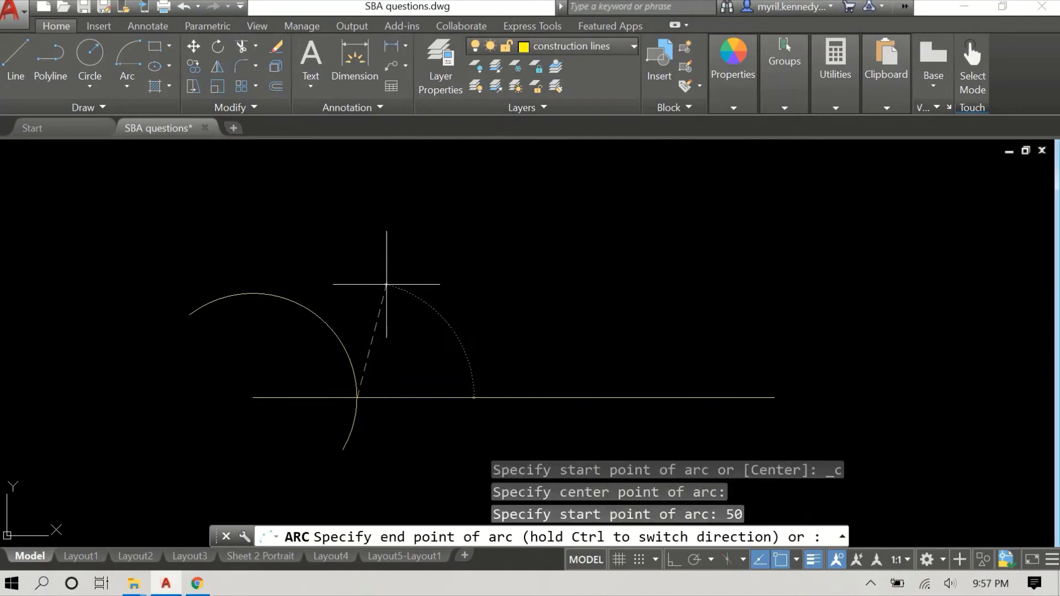
pyautogui.click(201, 331)
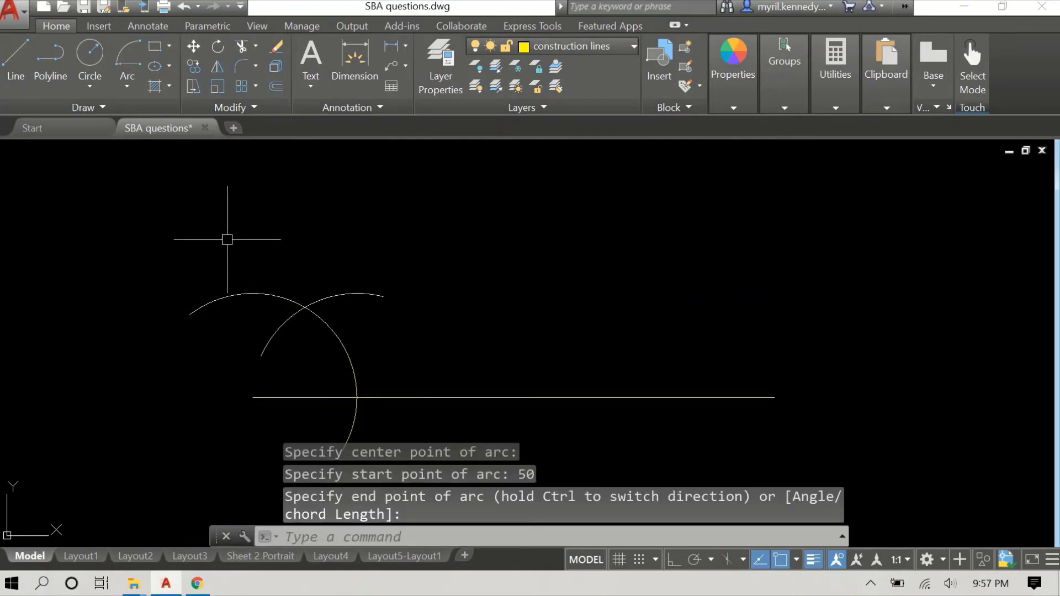
# - Draw a line from the base line's left end up through the arcs' intersection at 60°
pyautogui.write('line')
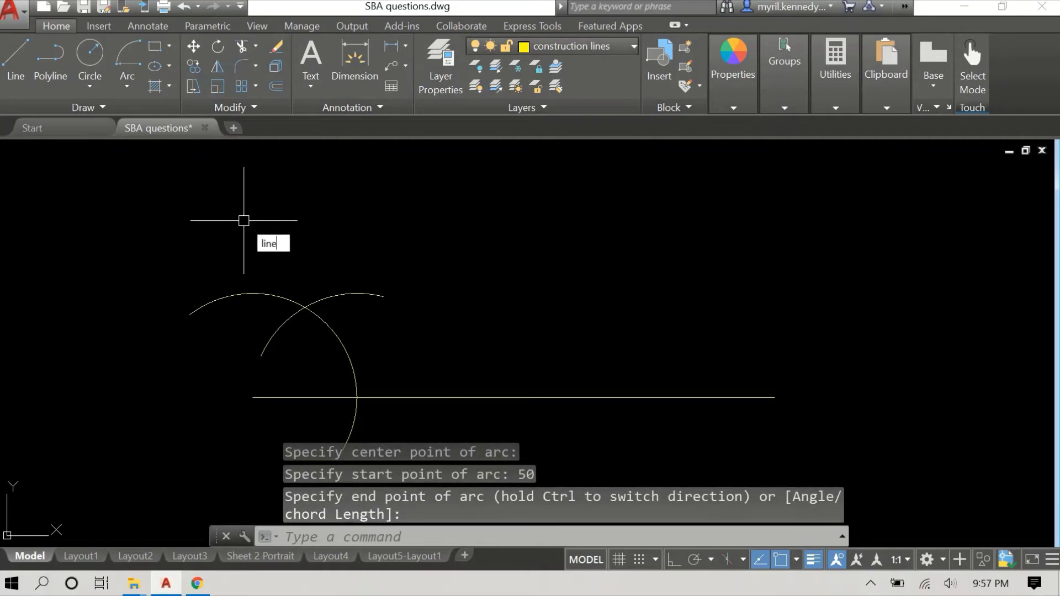
pyautogui.press('Return')
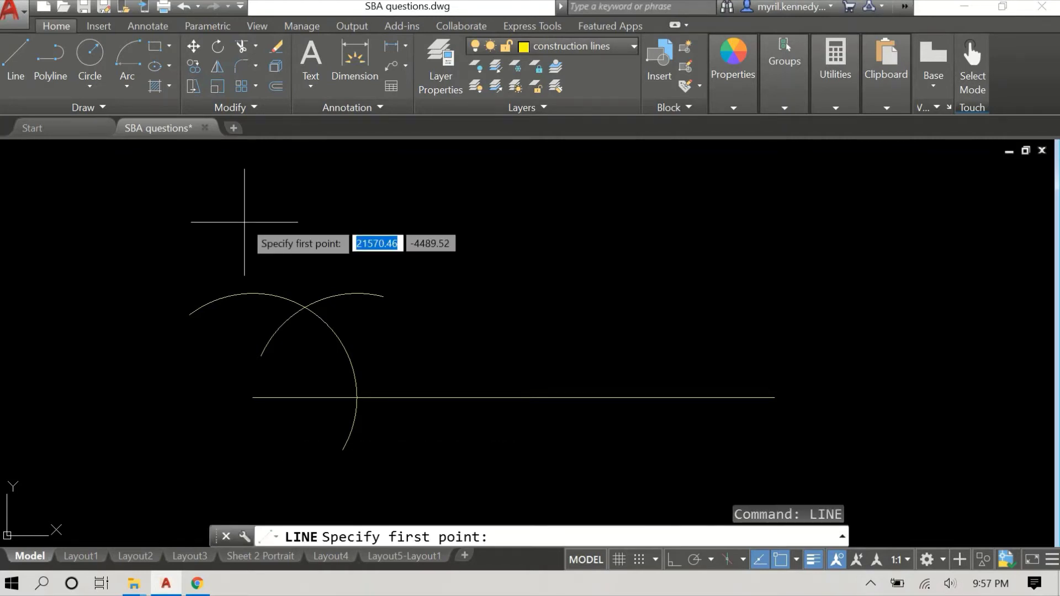
pyautogui.click(251, 397)
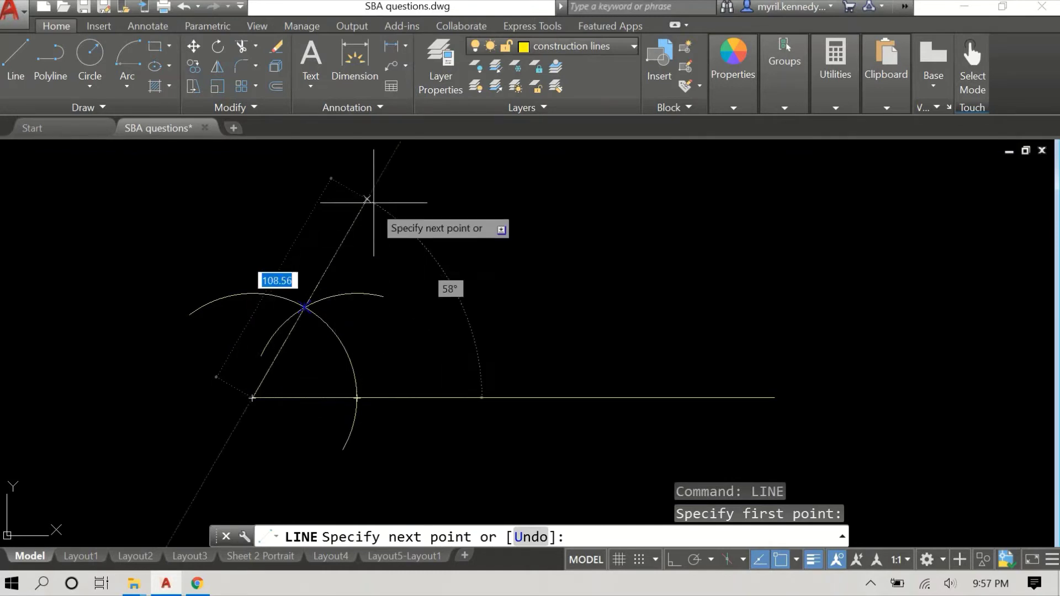
pyautogui.click(390, 162)
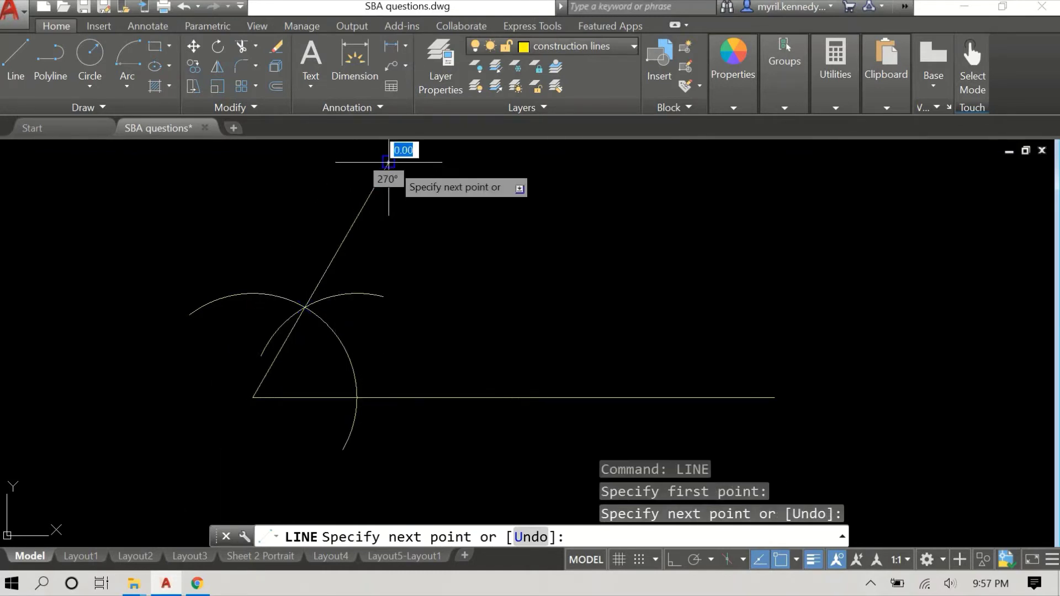
pyautogui.rightClick(504, 207)
pyautogui.click(511, 214)
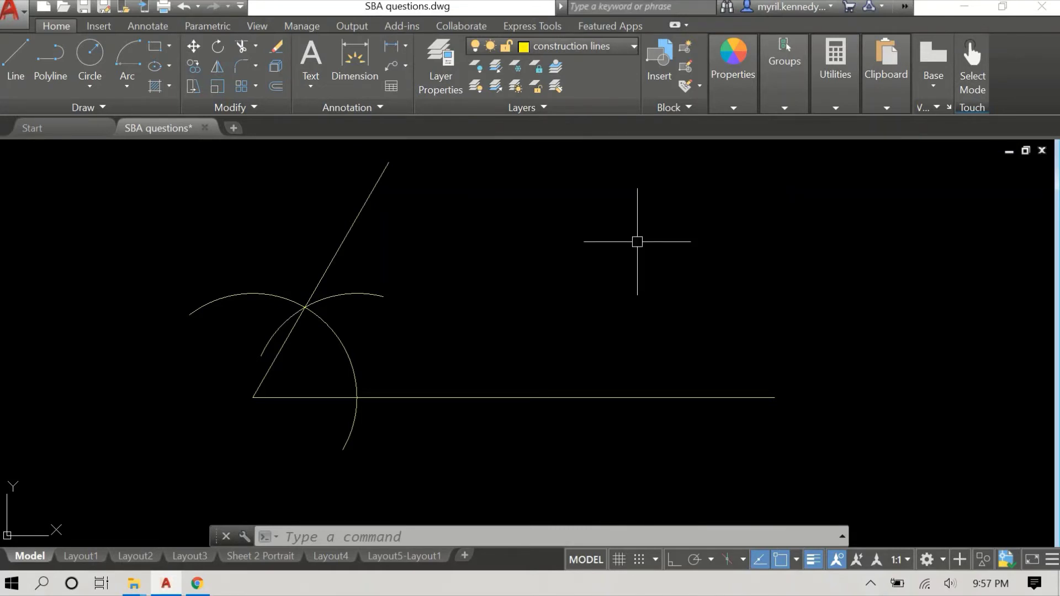
# - Draw a 25-radius circle centred on the base line's right end
pyautogui.click(91, 58)
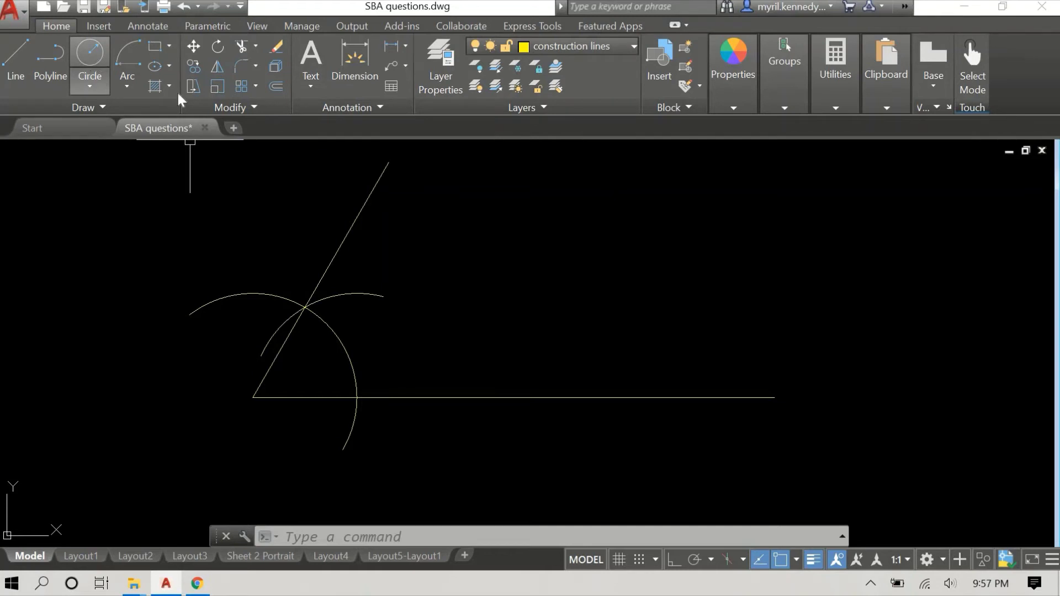
pyautogui.click(775, 397)
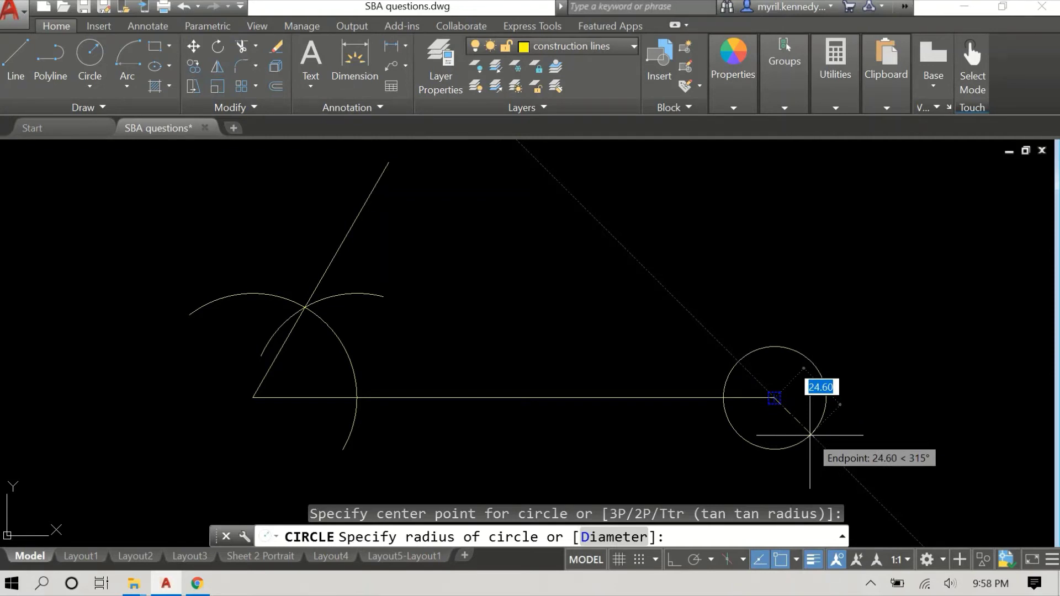
pyautogui.write('25')
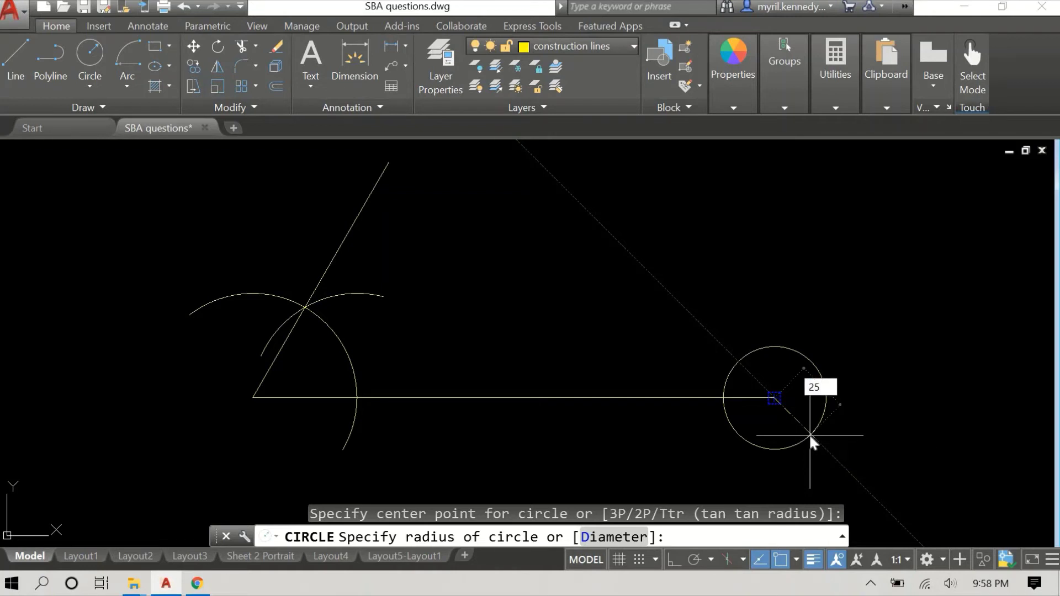
pyautogui.press('Return')
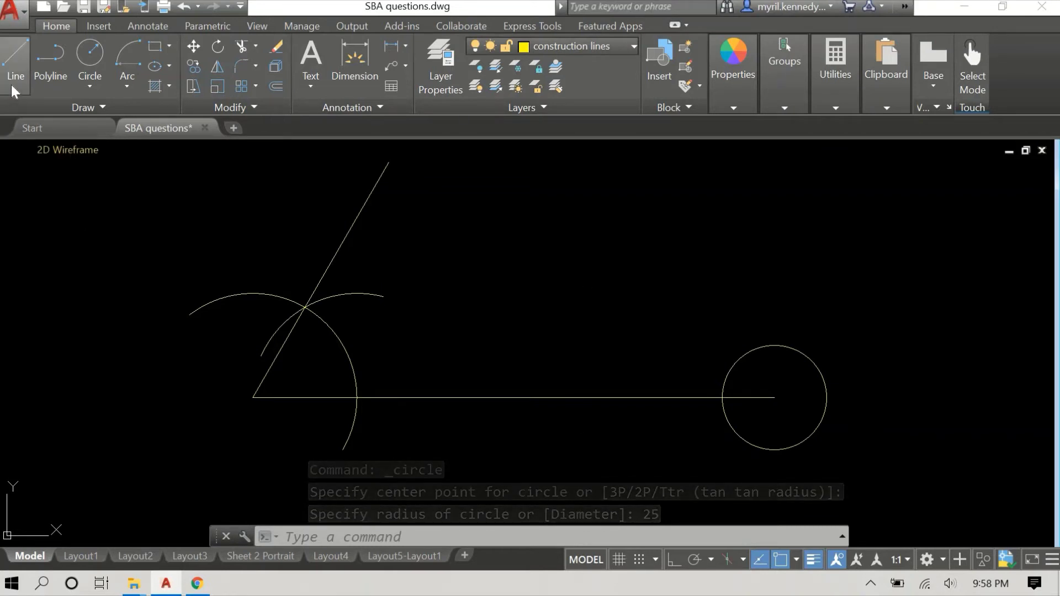
# - Draw a horizontal line with Ortho from the circle's centre out past its right side
pyautogui.write('l')
pyautogui.press('Return')
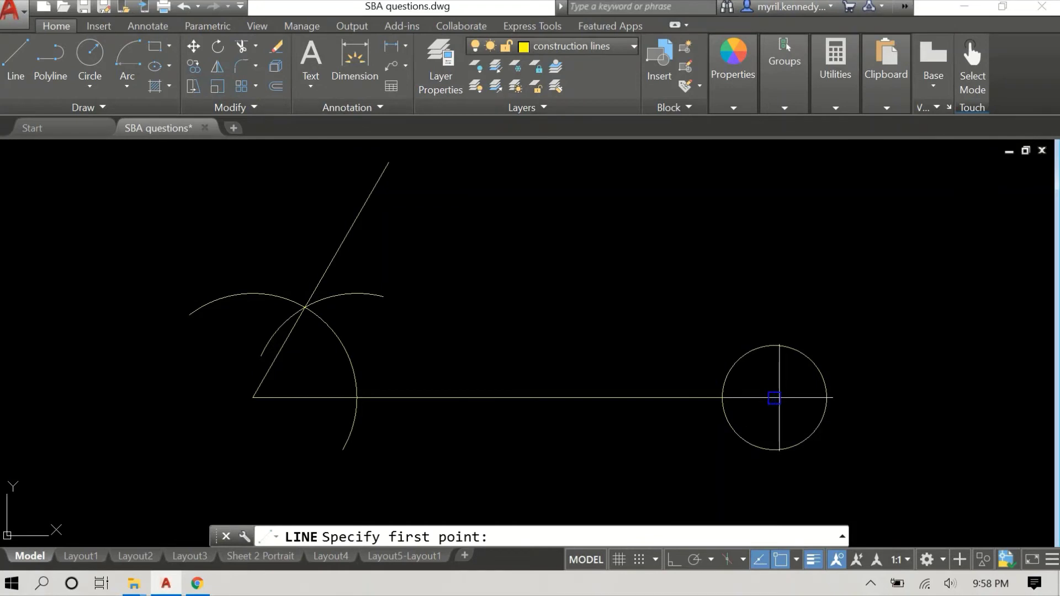
pyautogui.click(778, 396)
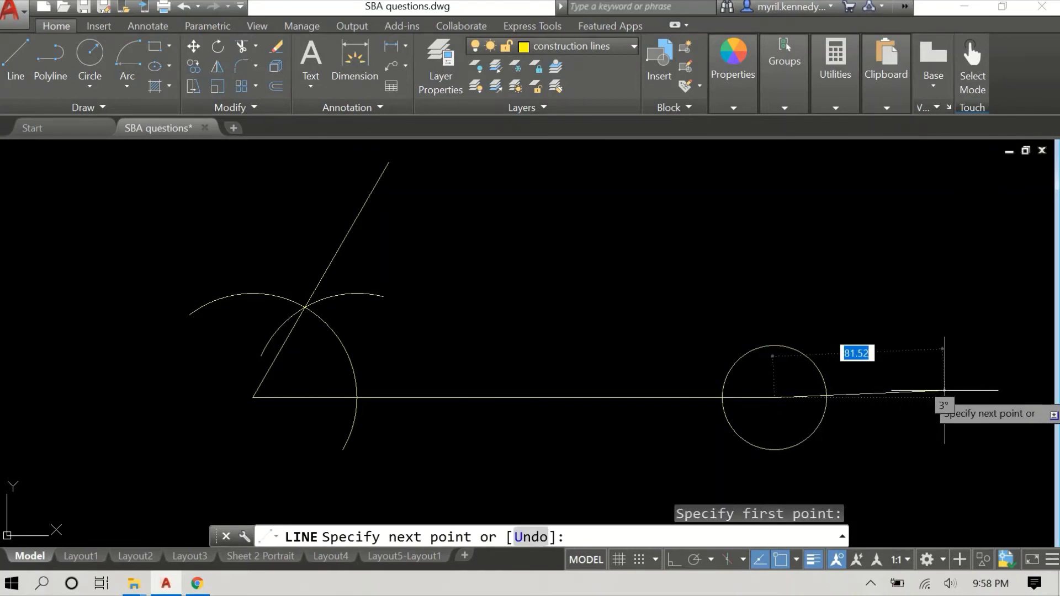
pyautogui.press('F8')
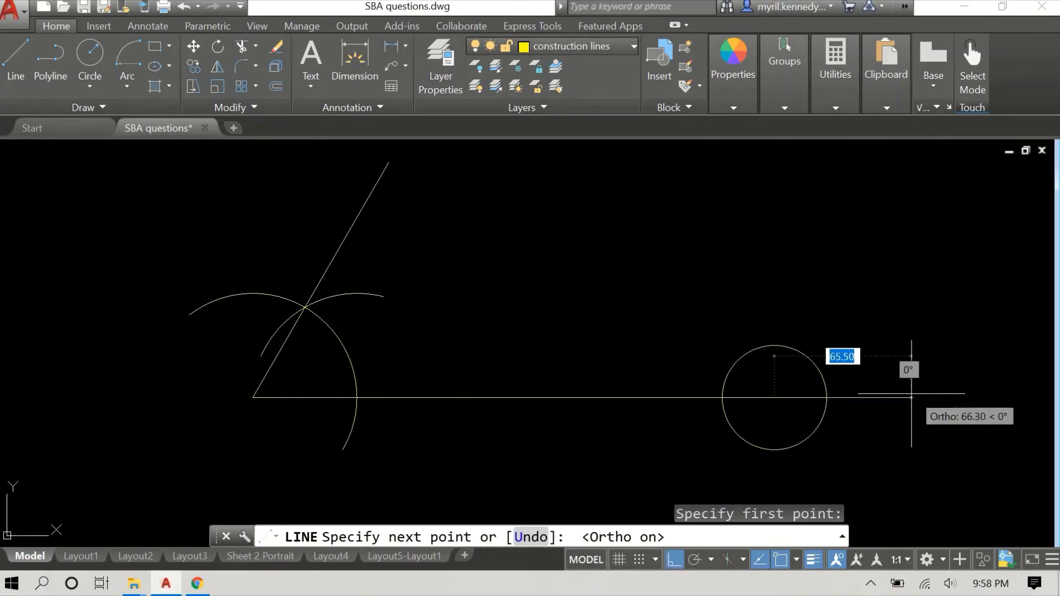
pyautogui.click(897, 395)
pyautogui.rightClick(929, 339)
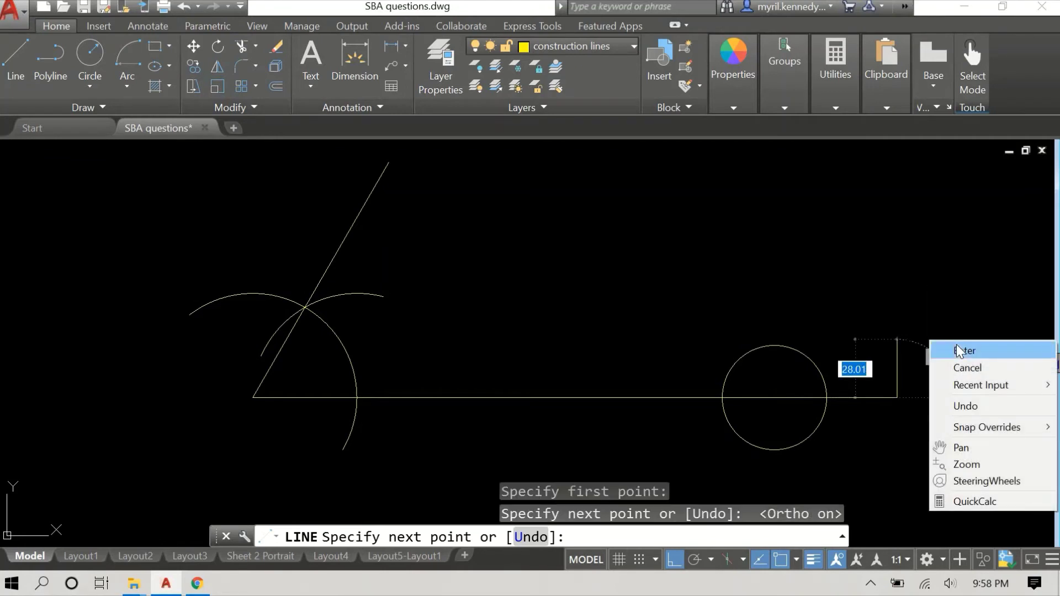
pyautogui.click(938, 350)
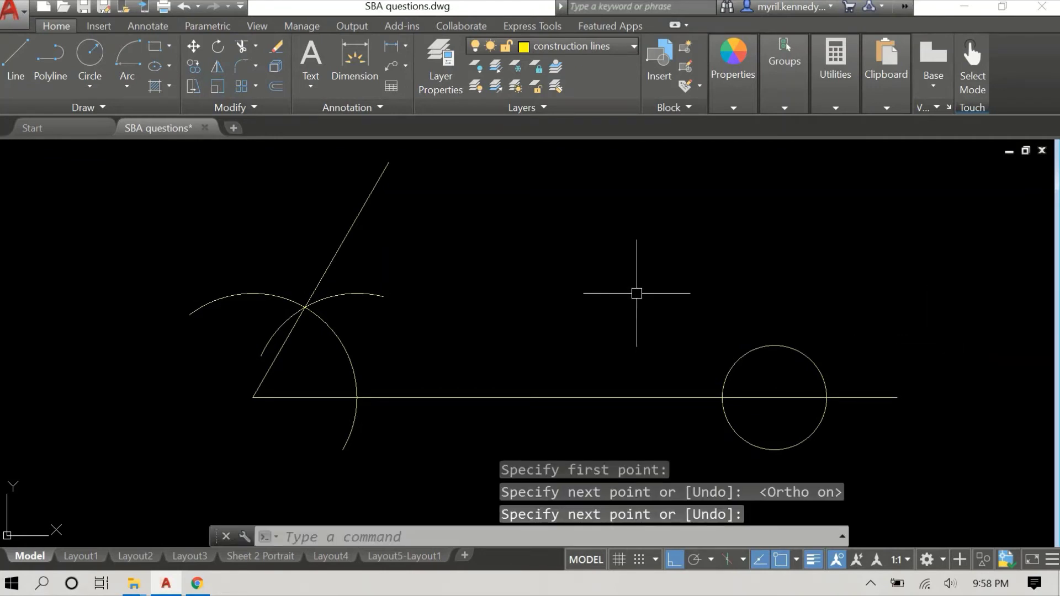
# - Make a first attempt at a 65-radius centre-start-end arc ending above the circle
pyautogui.click(124, 81)
pyautogui.click(89, 367)
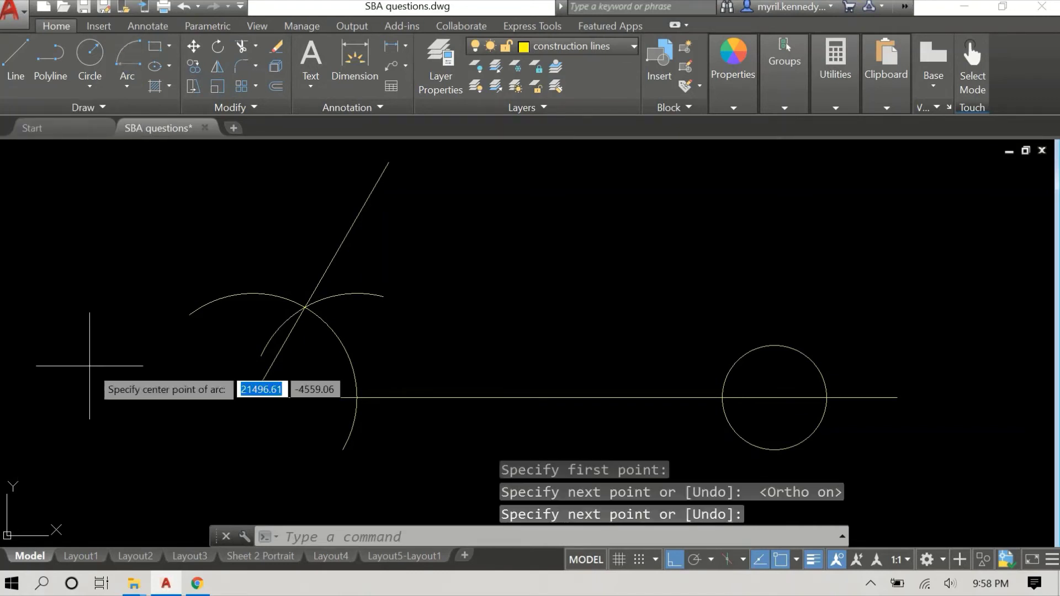
pyautogui.click(826, 397)
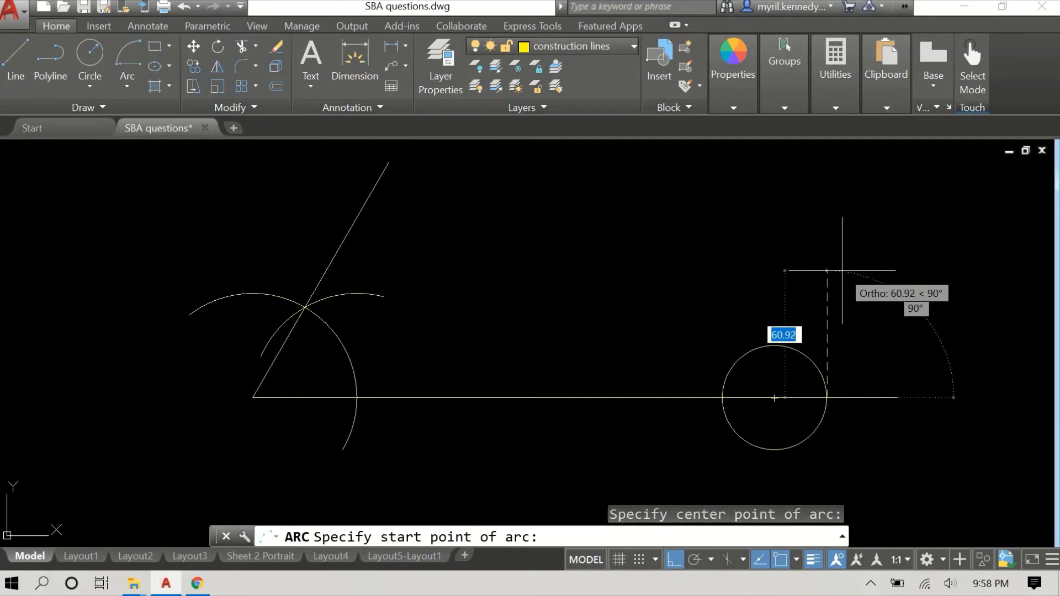
pyautogui.press('F8')
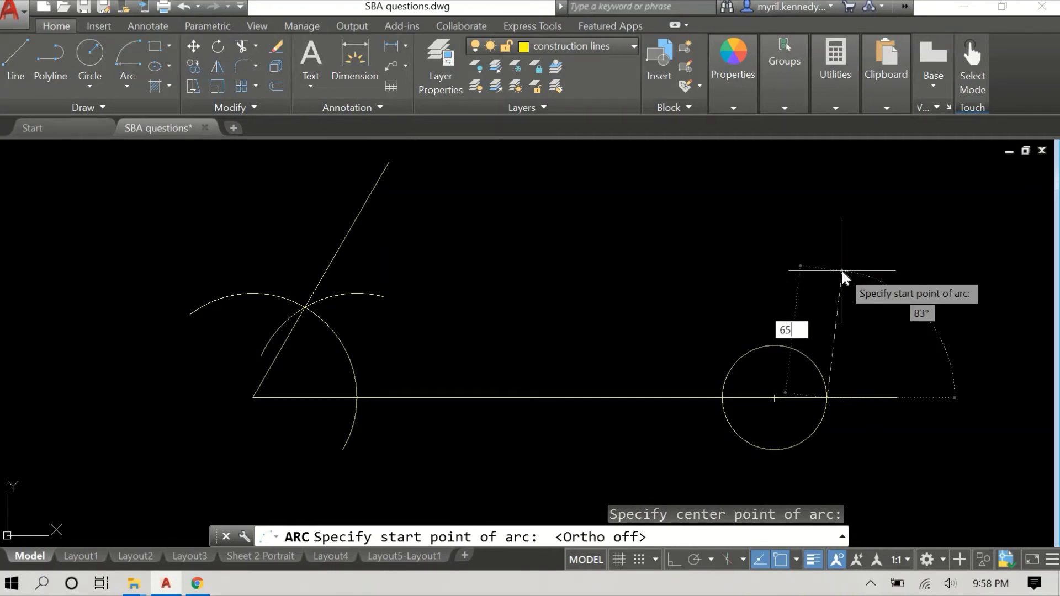
pyautogui.press('Return')
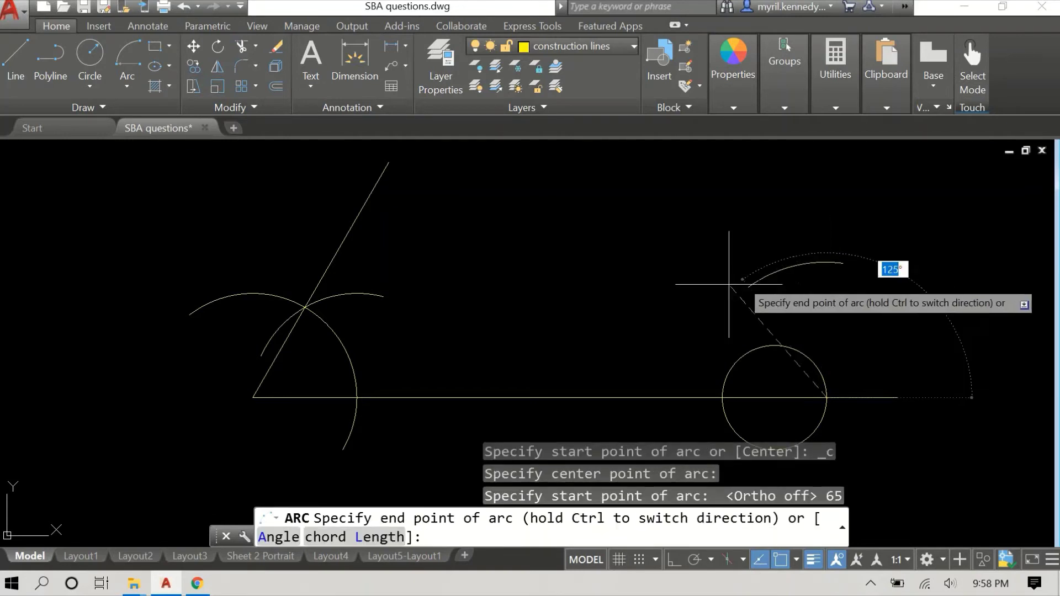
pyautogui.click(679, 300)
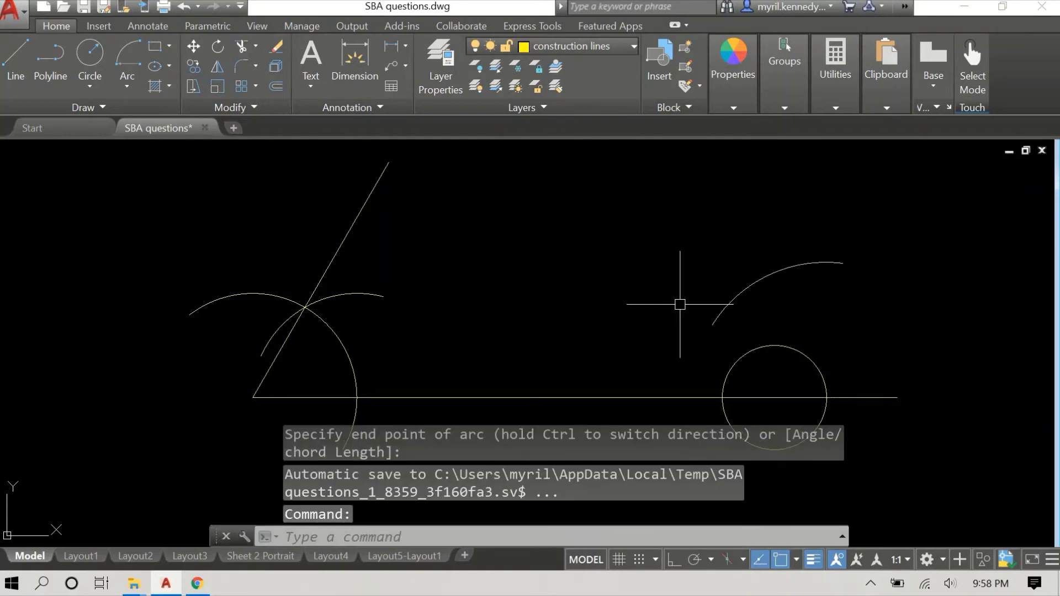
# - Redraw the 65-radius arc centred where the circle meets the base, crossing the earlier arc
pyautogui.click(128, 86)
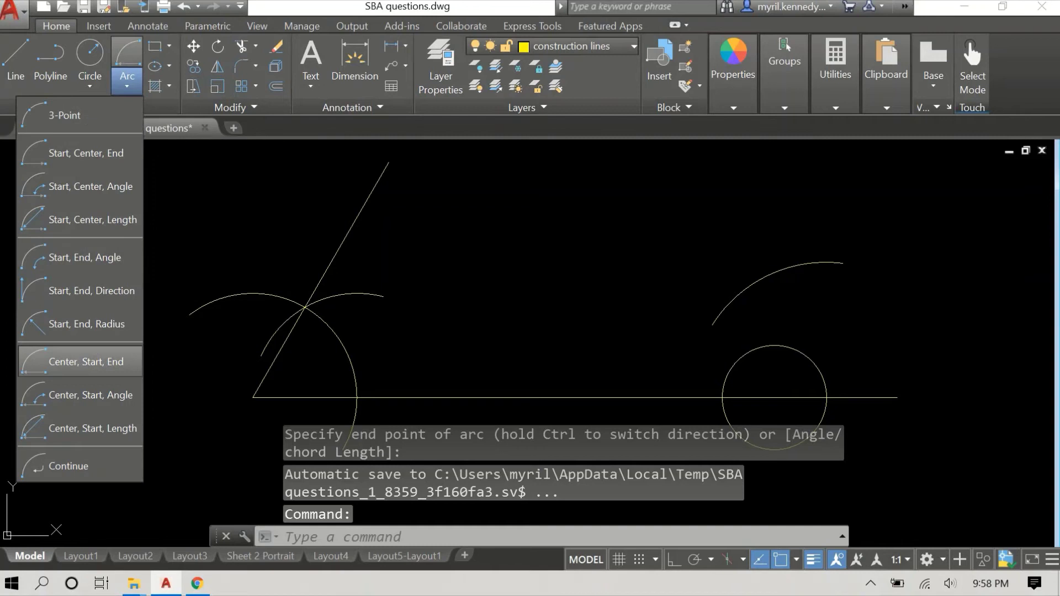
pyautogui.click(86, 362)
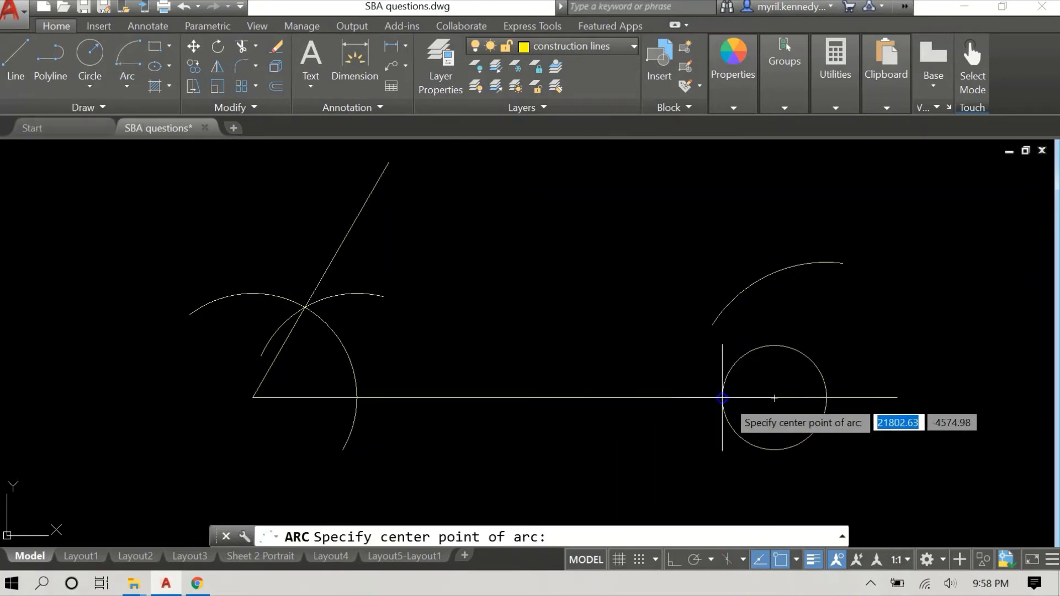
pyautogui.click(722, 397)
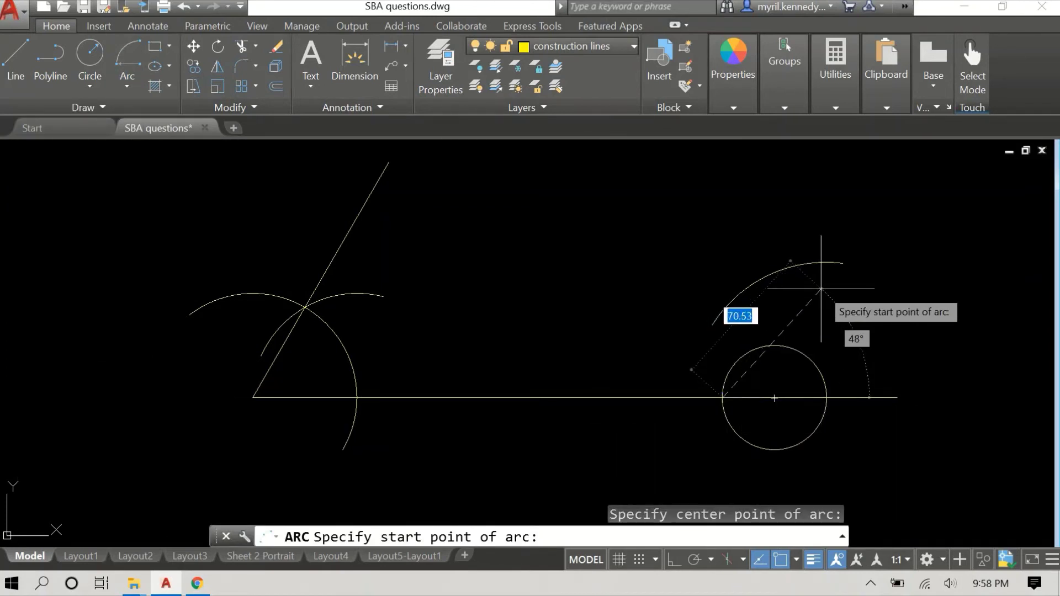
pyautogui.write('65')
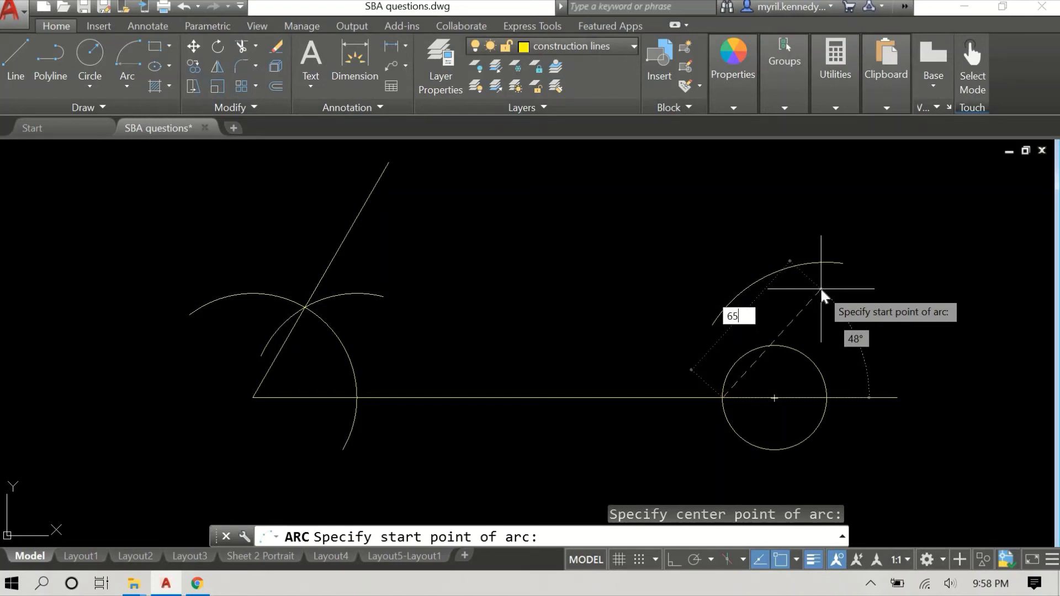
pyautogui.press('Return')
pyautogui.click(719, 262)
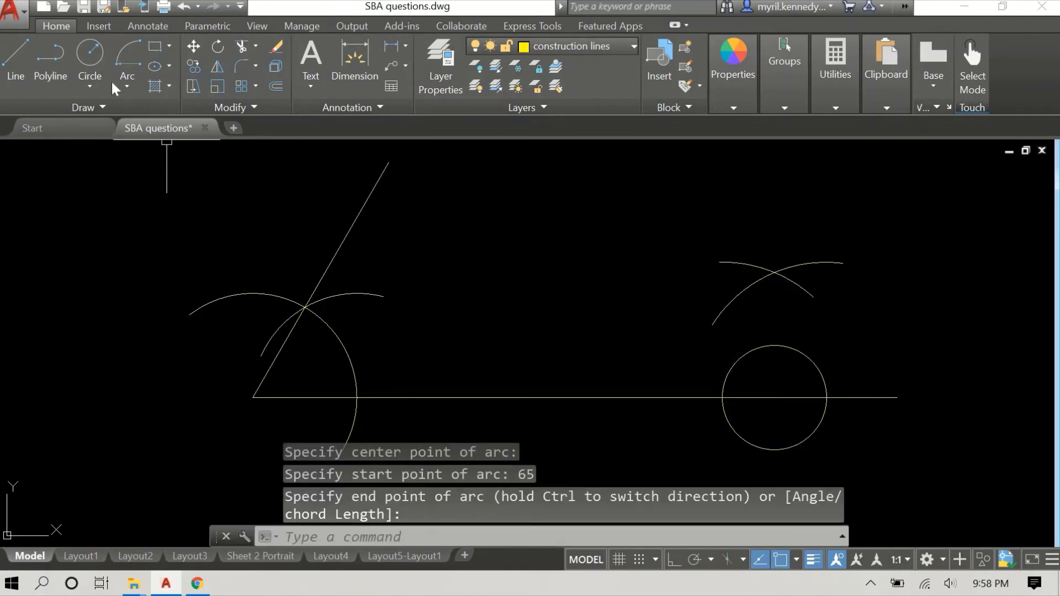
# - Draw a vertical line from the circle's centre up to where the two arcs cross
pyautogui.click(16, 58)
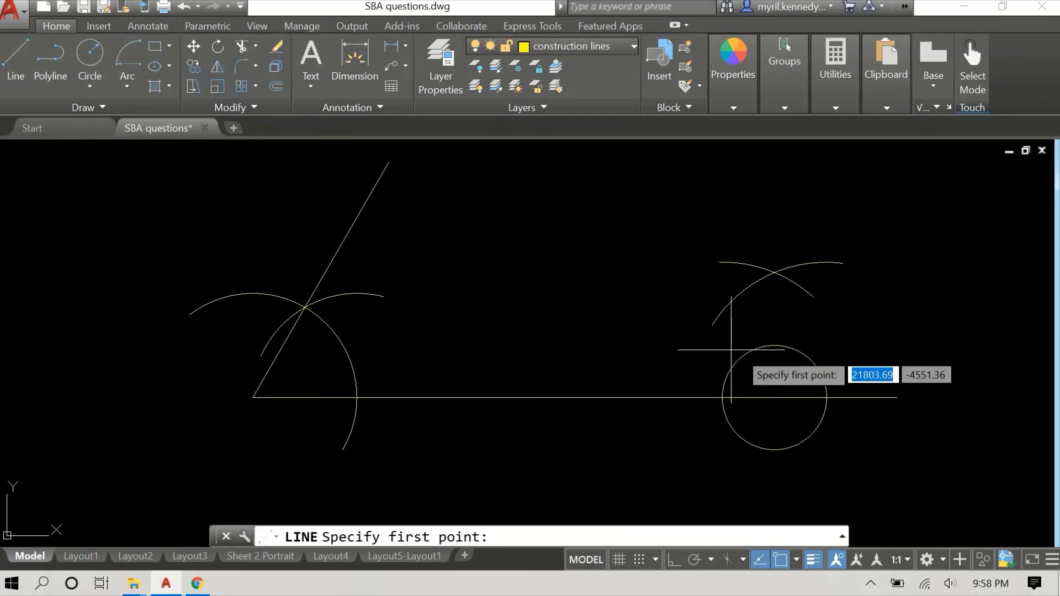
pyautogui.click(774, 397)
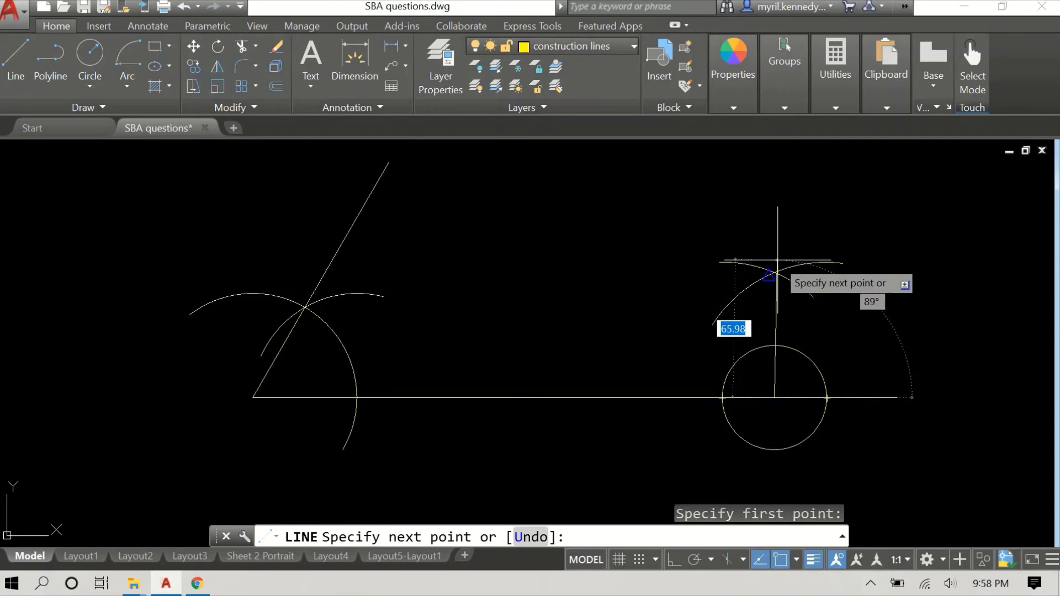
pyautogui.click(774, 272)
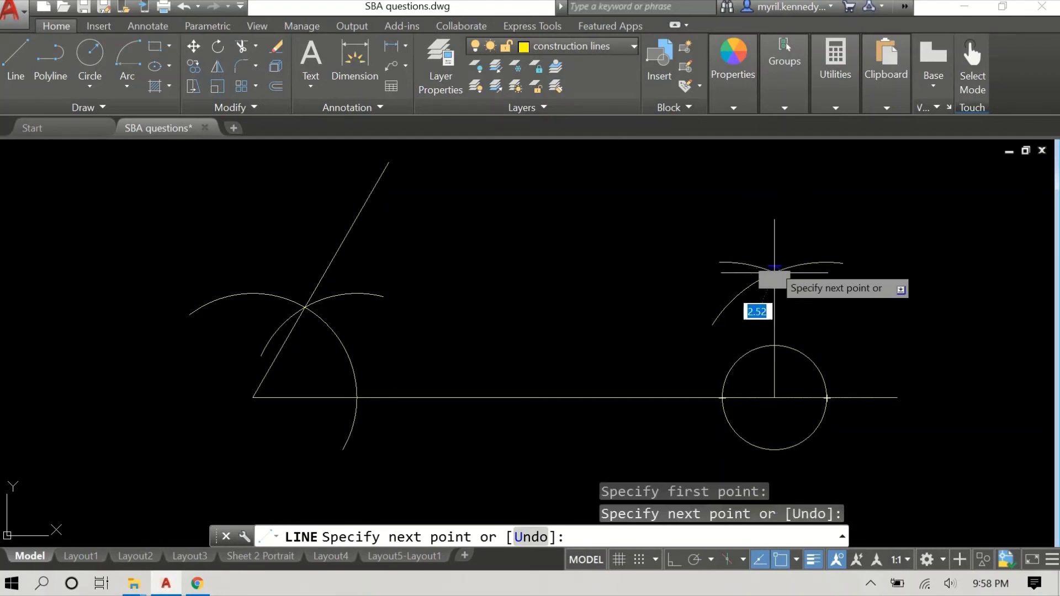
pyautogui.rightClick(609, 226)
pyautogui.click(634, 236)
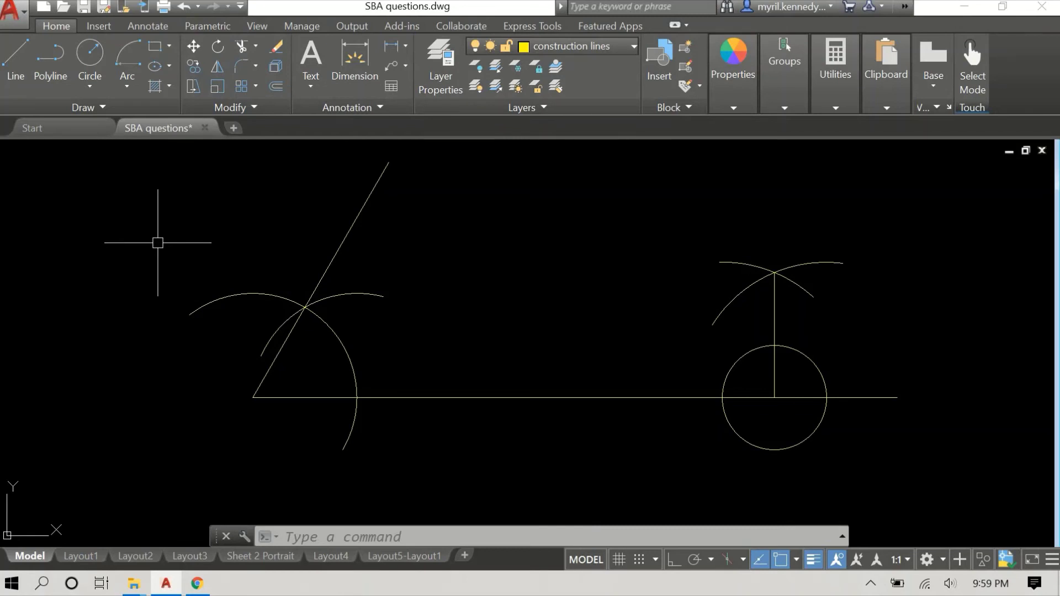
# - Draw a 55-radius centre-start-end arc centred at the circle's top, left of the vertical line
pyautogui.click(124, 86)
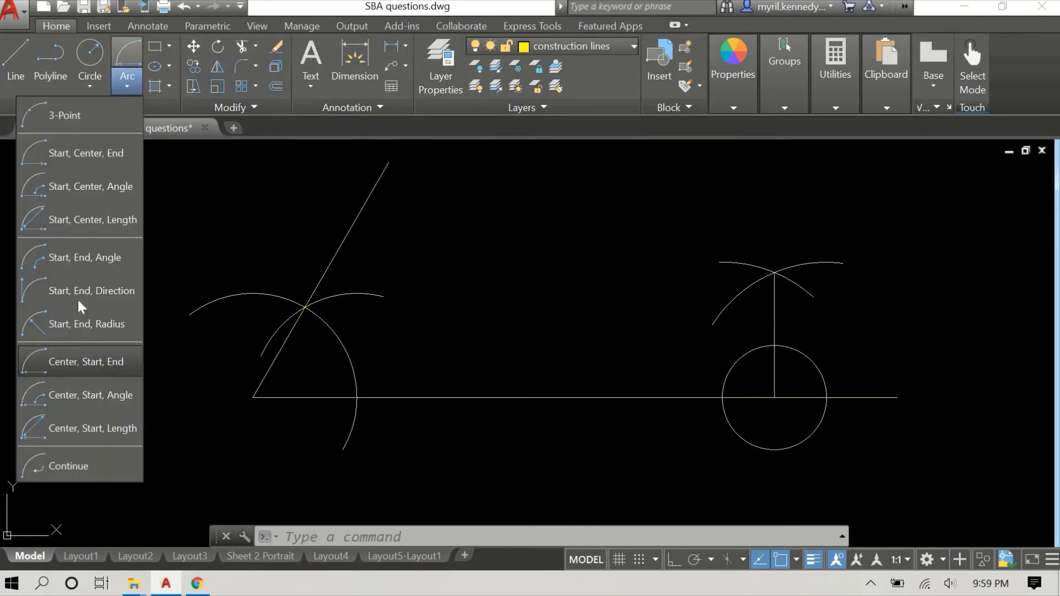
pyautogui.click(75, 361)
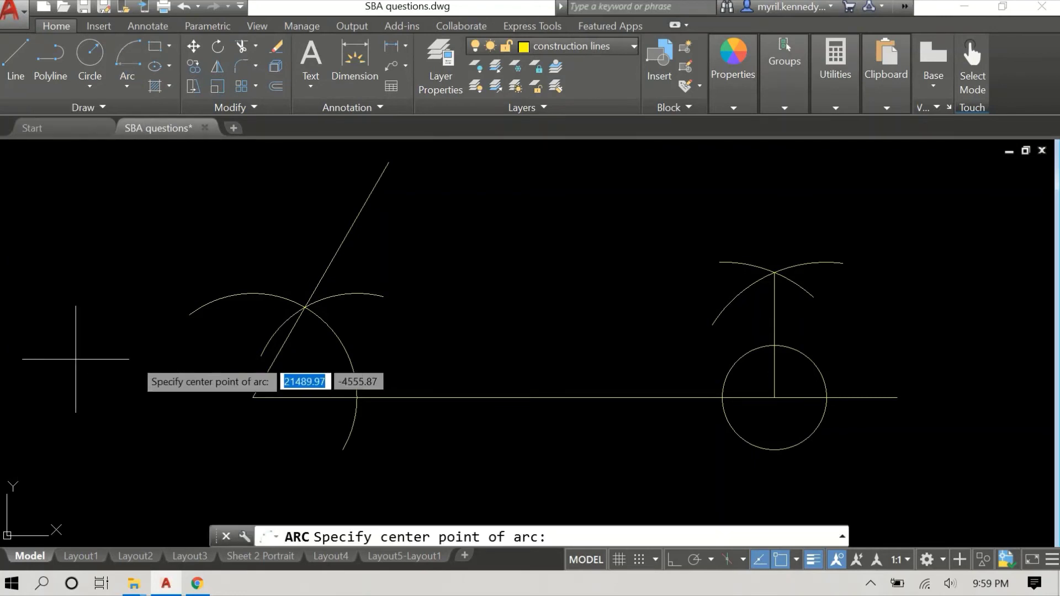
pyautogui.click(774, 345)
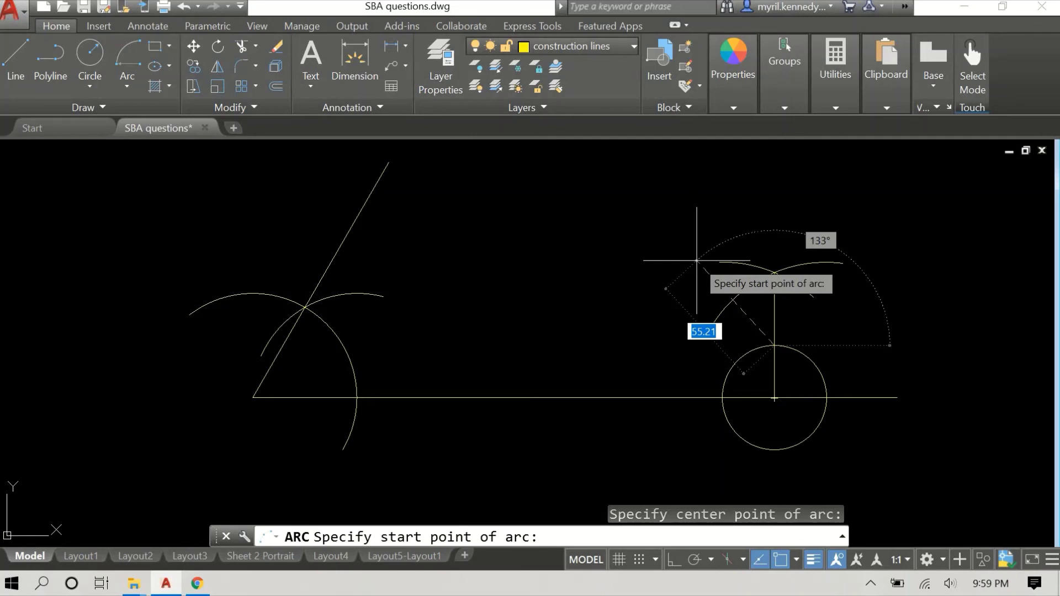
pyautogui.write('55')
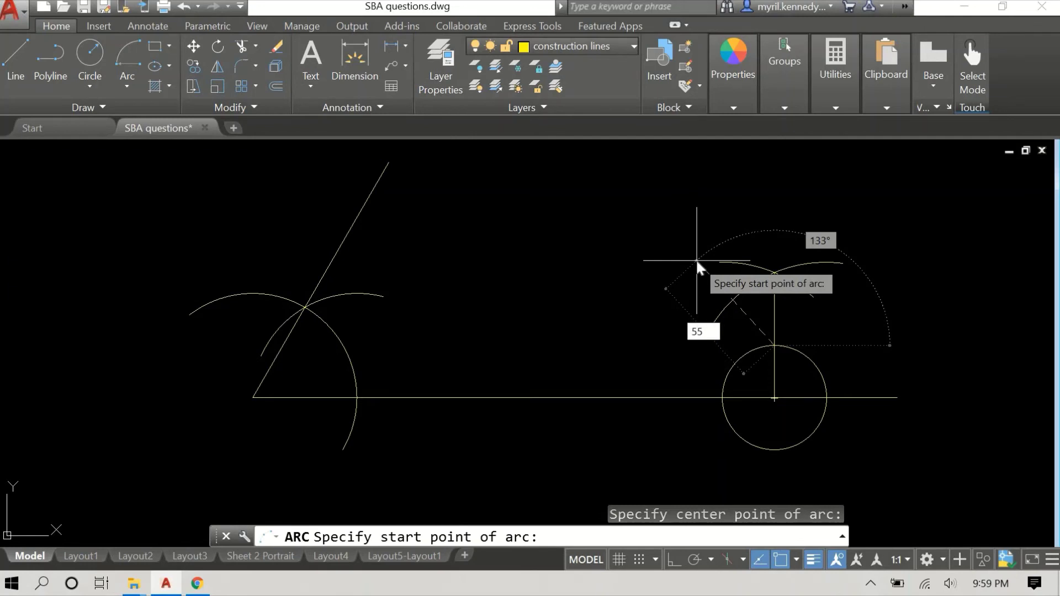
pyautogui.press('Return')
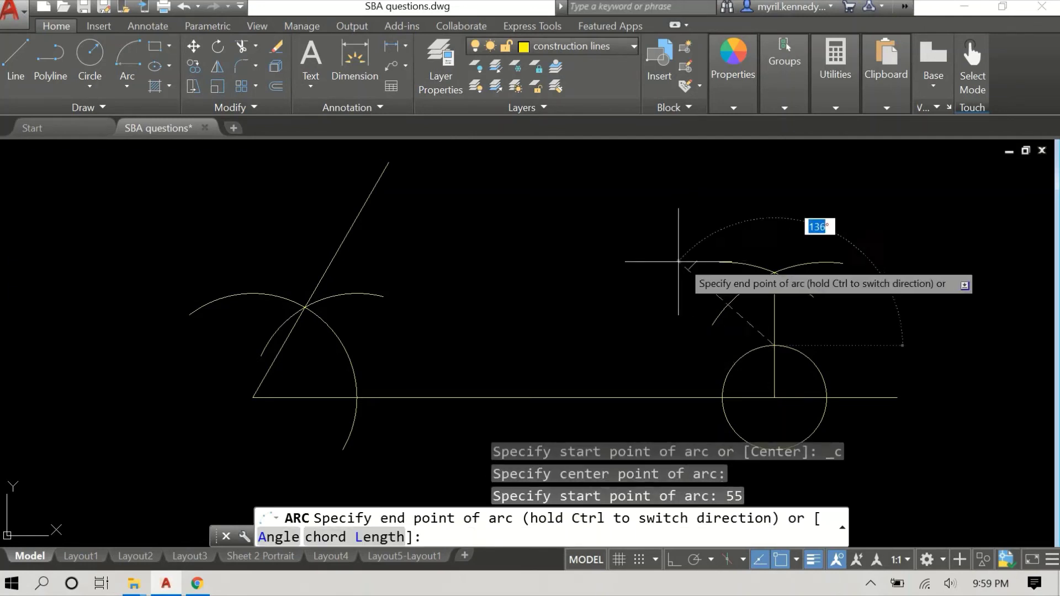
pyautogui.click(655, 356)
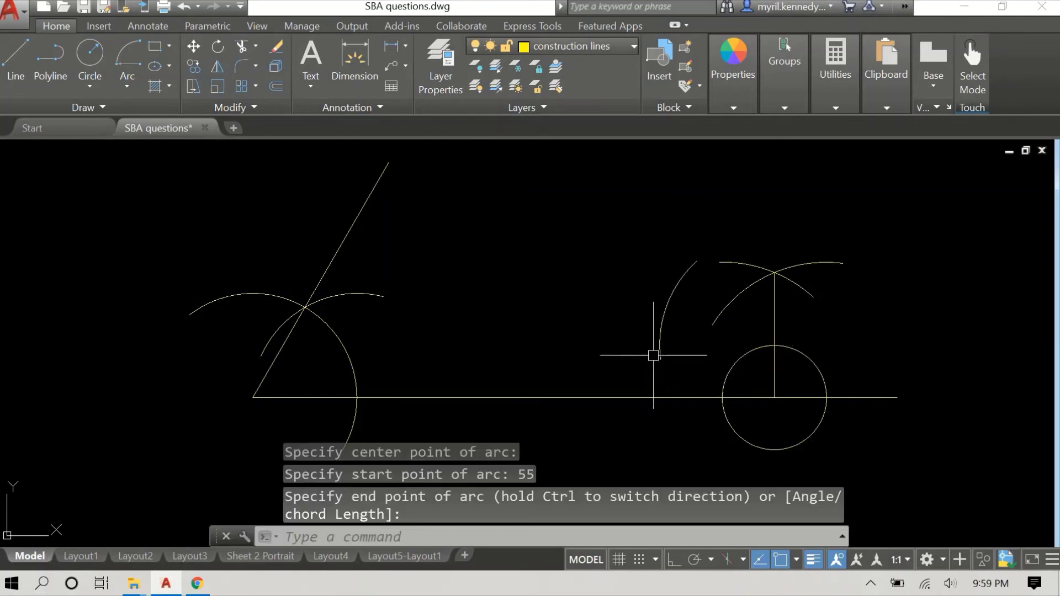
# - Draw a second 55-radius centre-start-end arc crossing the first one
pyautogui.click(125, 86)
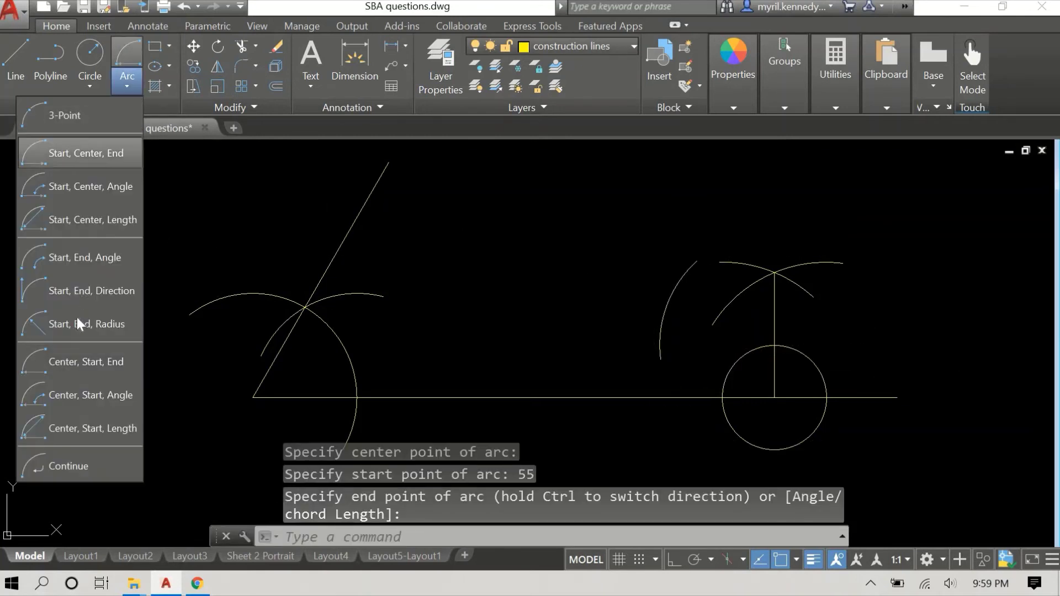
pyautogui.click(79, 362)
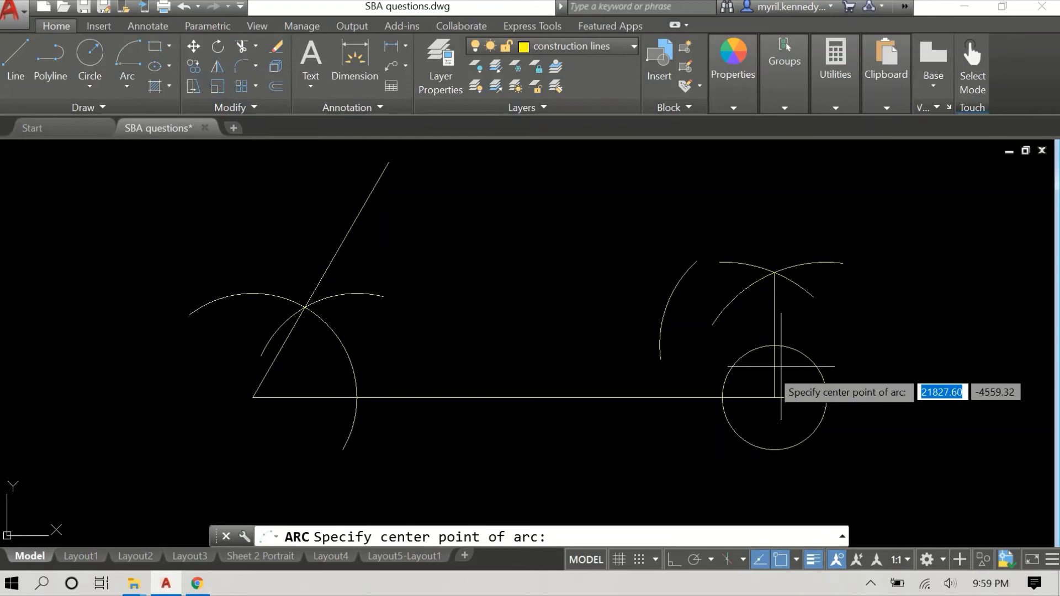
pyautogui.click(722, 396)
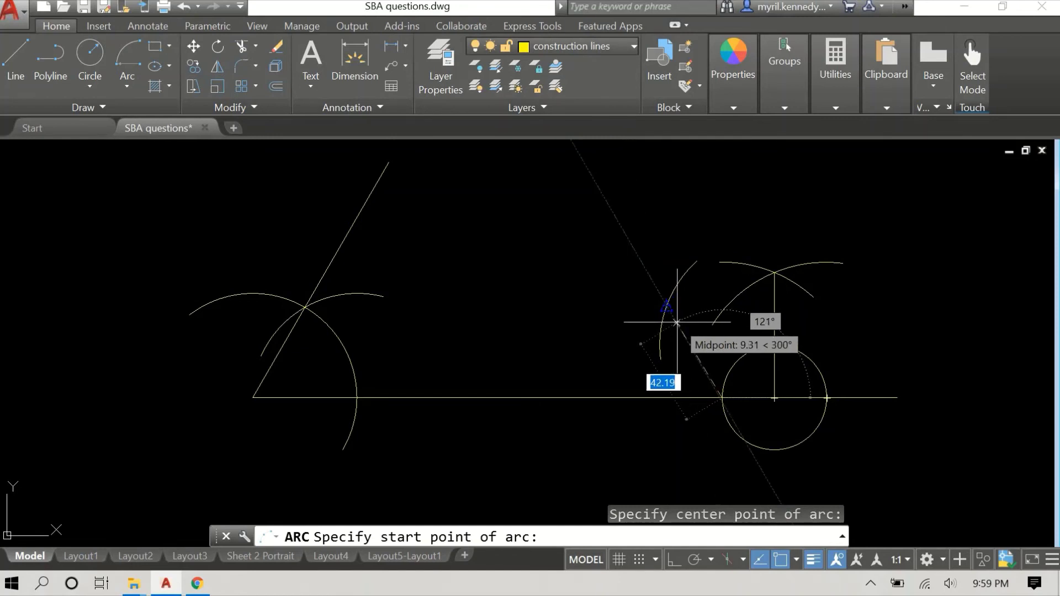
pyautogui.press('Return')
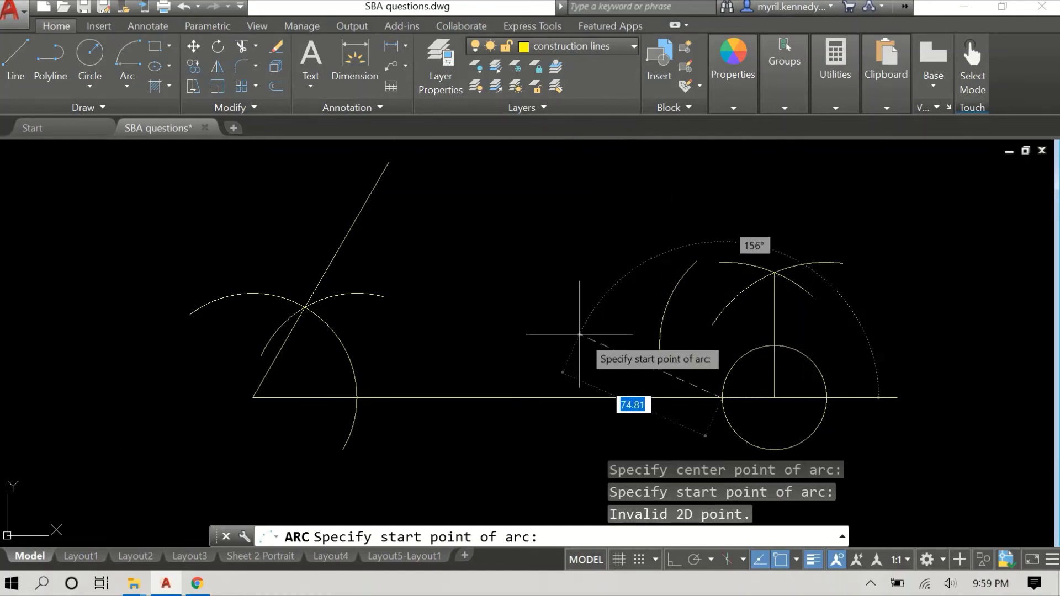
pyautogui.press('Return')
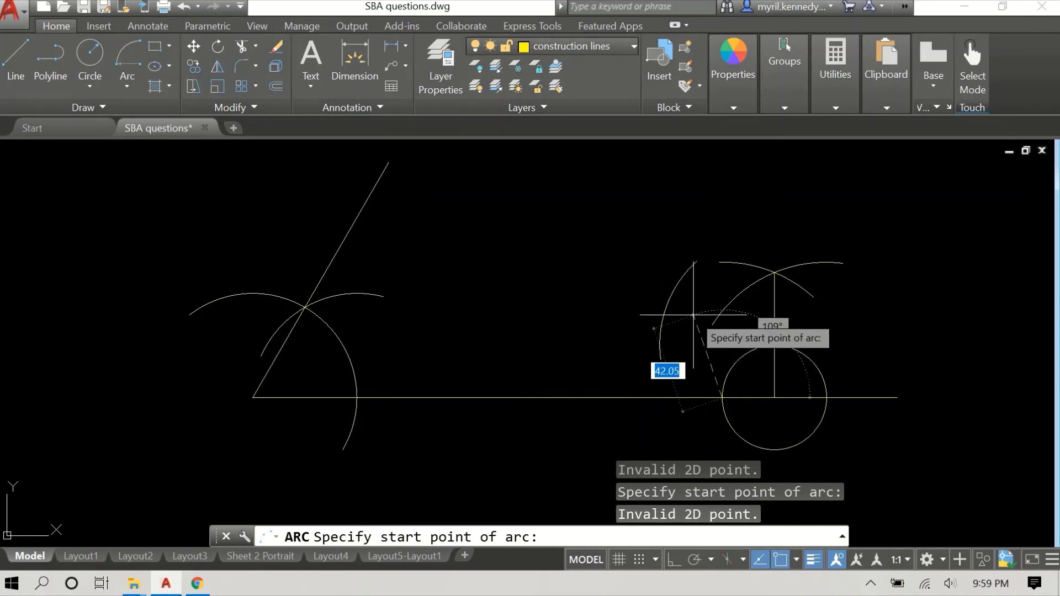
pyautogui.write('55')
pyautogui.press('Return')
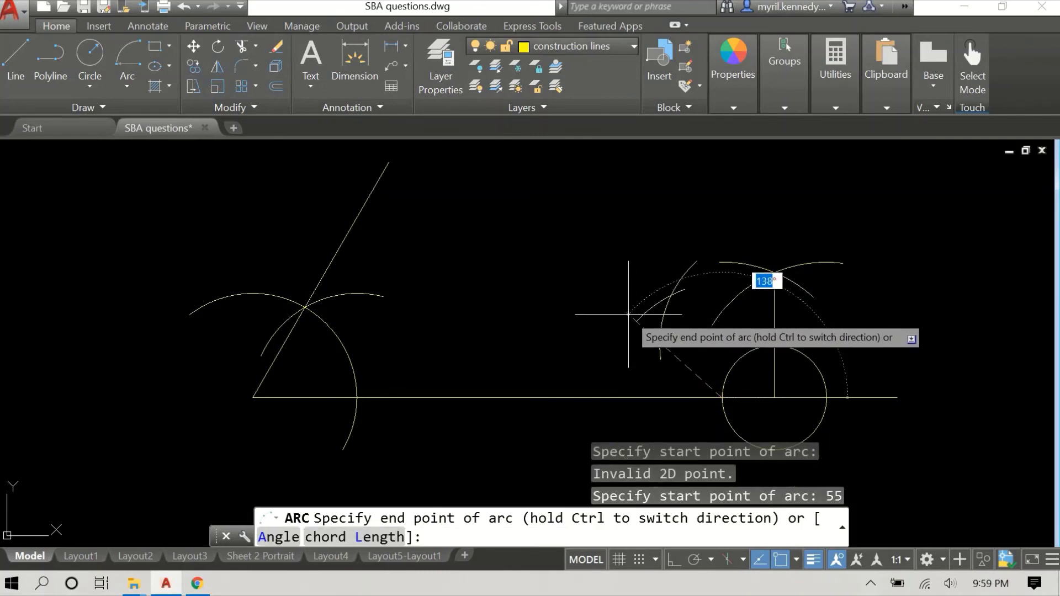
pyautogui.press('Escape')
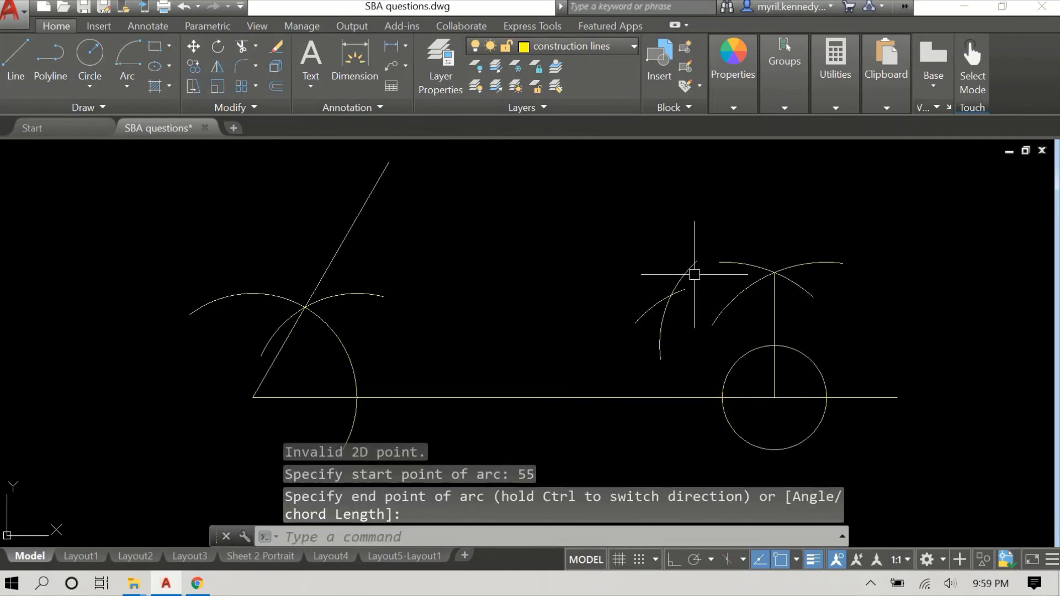
# - Check the new arc's radius and layer in Quick Properties
pyautogui.click(690, 270)
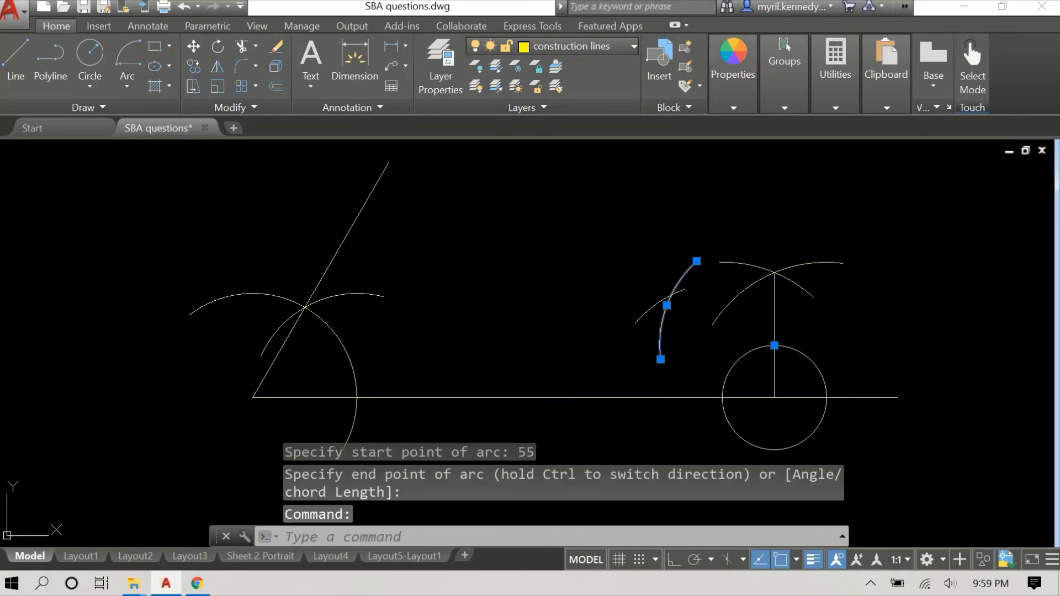
pyautogui.doubleClick(690, 269)
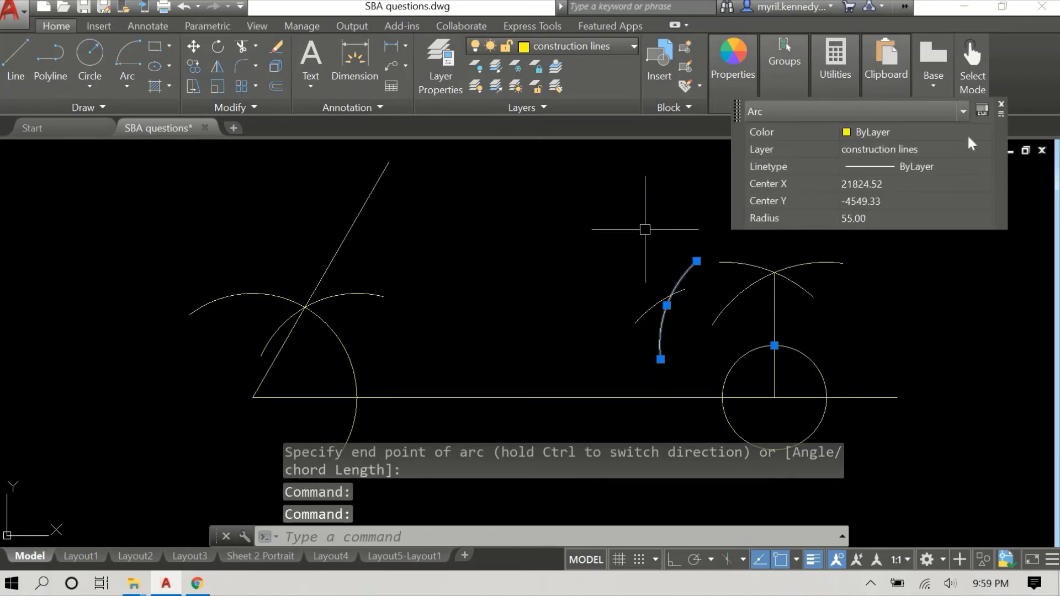
pyautogui.click(1000, 105)
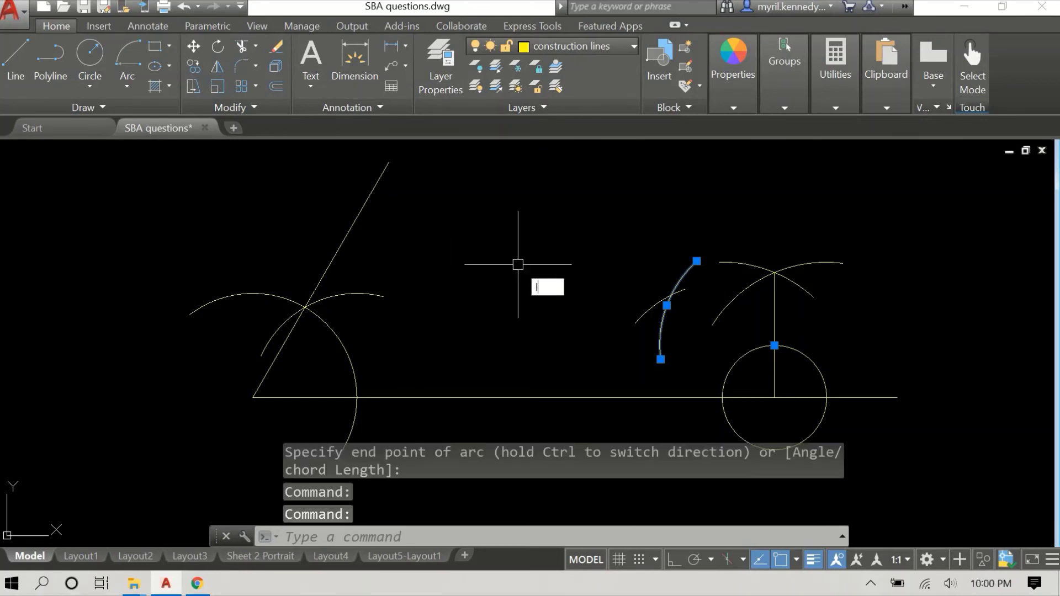
# - Draw a 135° line from the circle's centre through the 55-radius arcs' crossing
pyautogui.write('l')
pyautogui.press('Return')
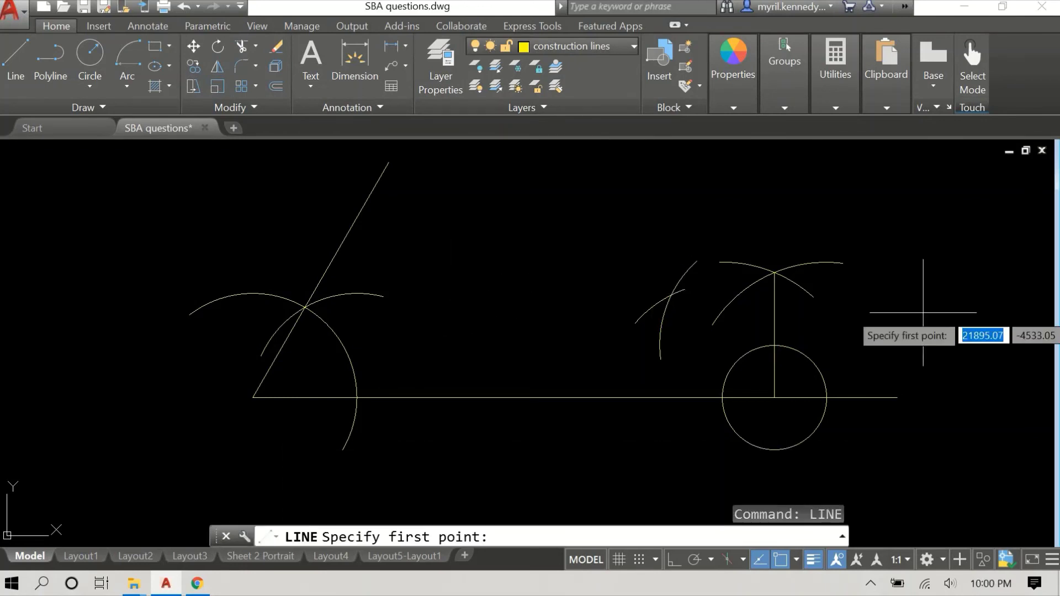
pyautogui.click(774, 397)
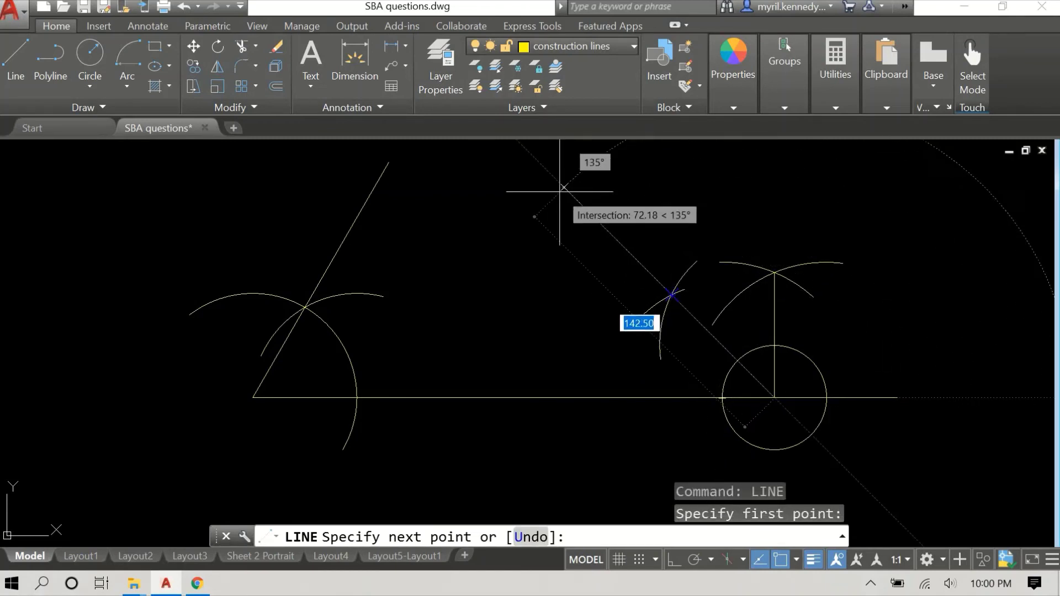
pyautogui.click(533, 160)
pyautogui.rightClick(479, 198)
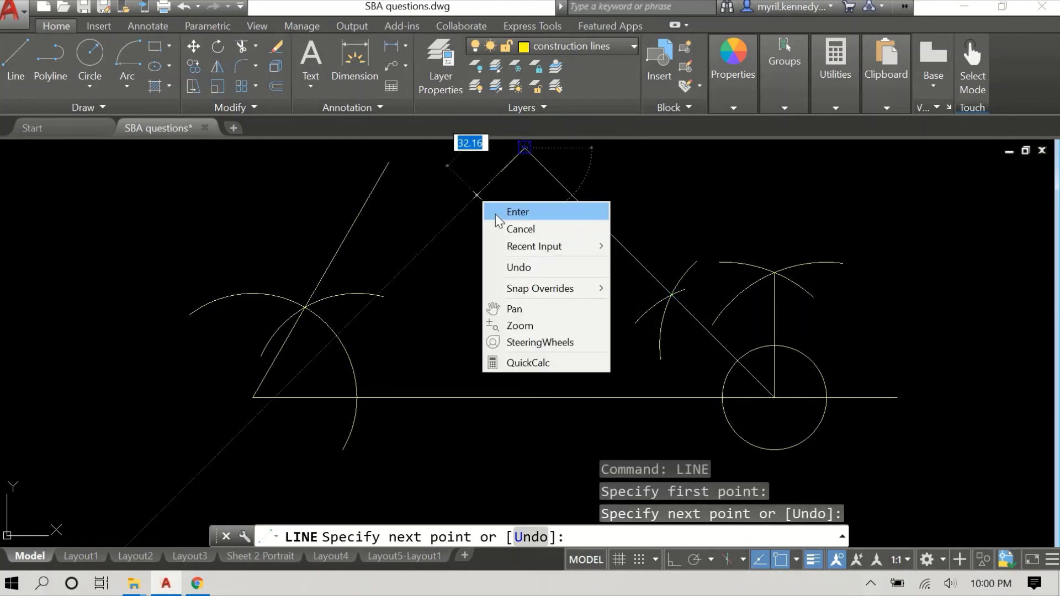
pyautogui.click(495, 214)
# - Lengthen the 135° diagonal further up-left from its upper end grip
pyautogui.scroll(-4, 495, 214)
pyautogui.moveTo(497, 210); pyautogui.dragTo(497, 317, button='middle')
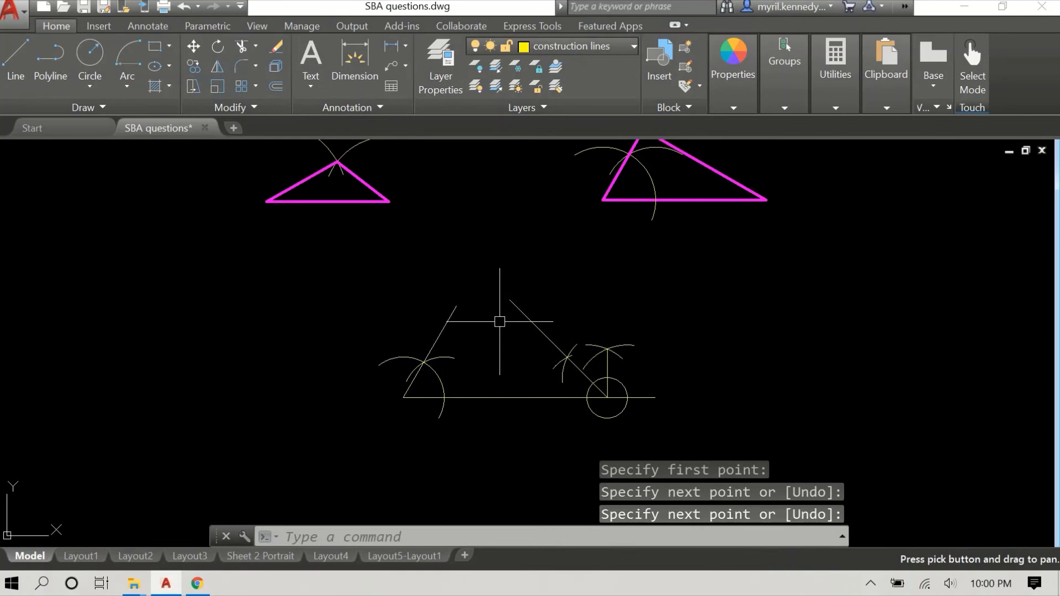
pyautogui.moveTo(478, 279); pyautogui.dragTo(485, 324, button='middle')
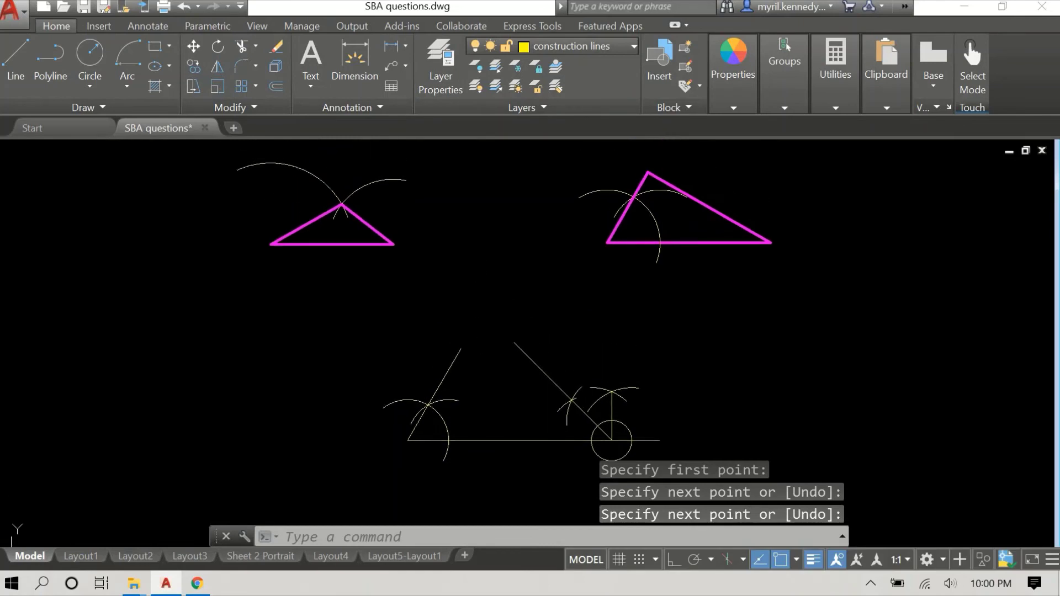
pyautogui.click(517, 345)
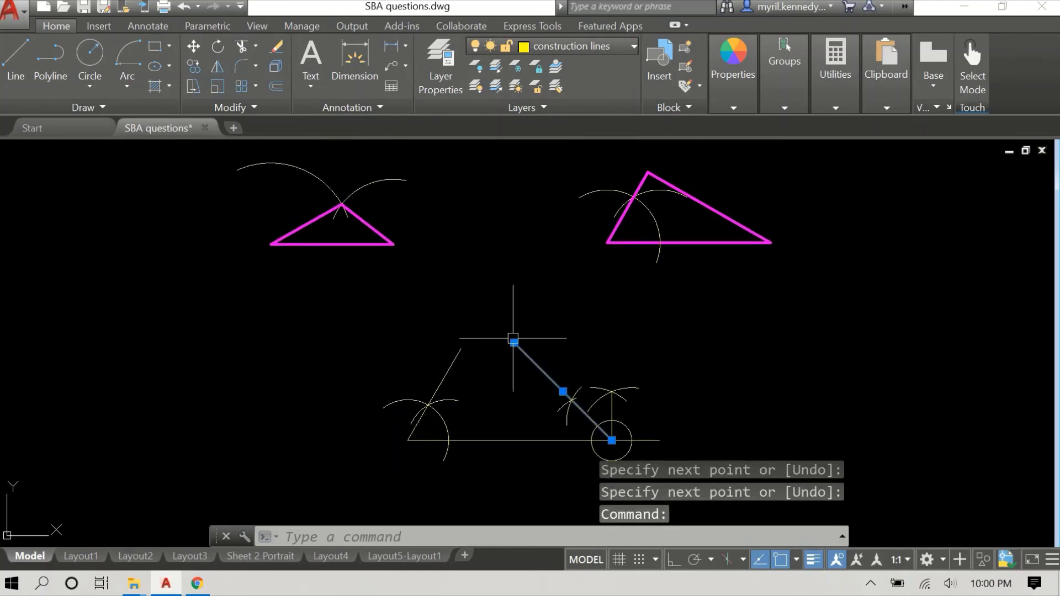
pyautogui.moveTo(514, 343)
pyautogui.click(566, 379)
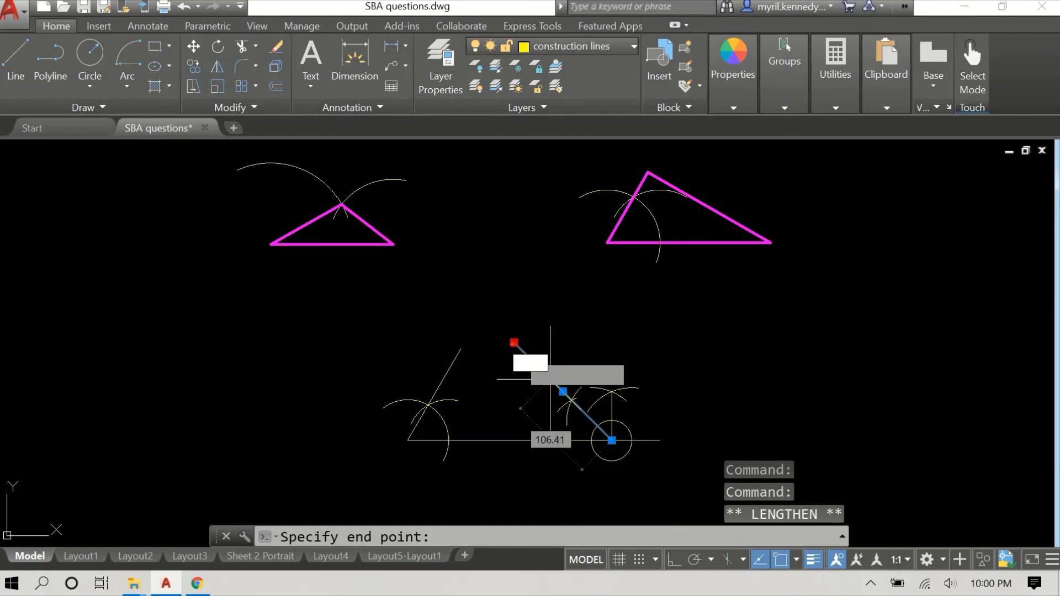
pyautogui.click(455, 284)
# - Start a repeated line and cancel it without drawing anything
pyautogui.rightClick(515, 255)
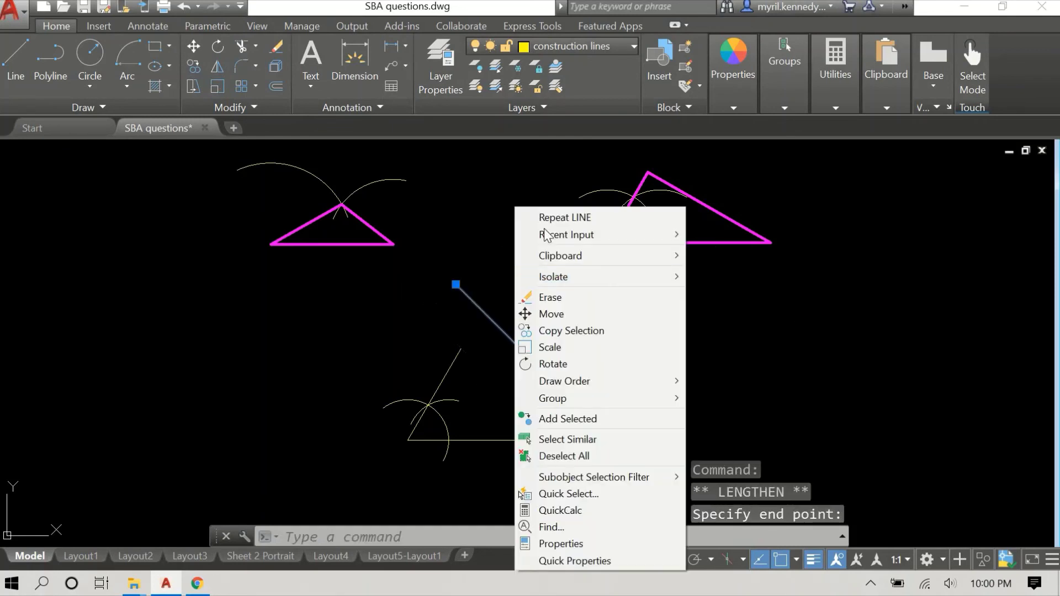
pyautogui.click(552, 217)
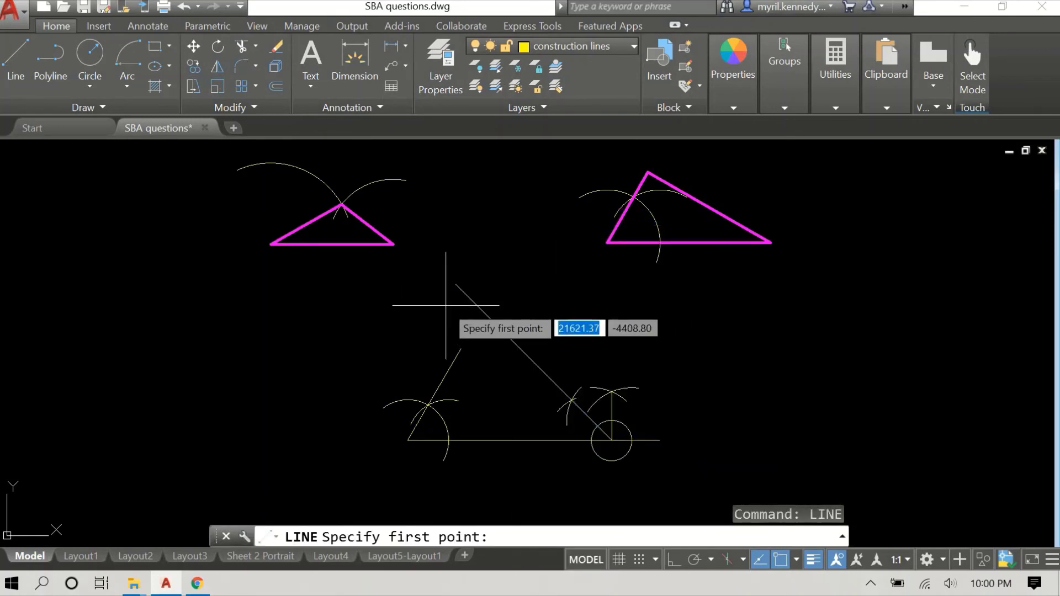
pyautogui.click(429, 305)
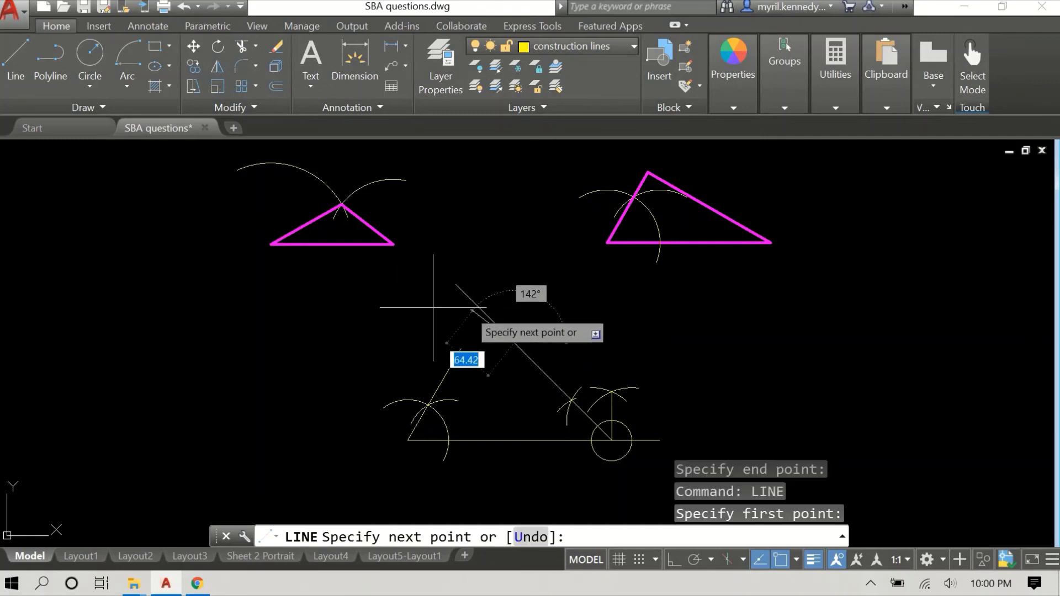
pyautogui.rightClick(429, 309)
pyautogui.click(466, 337)
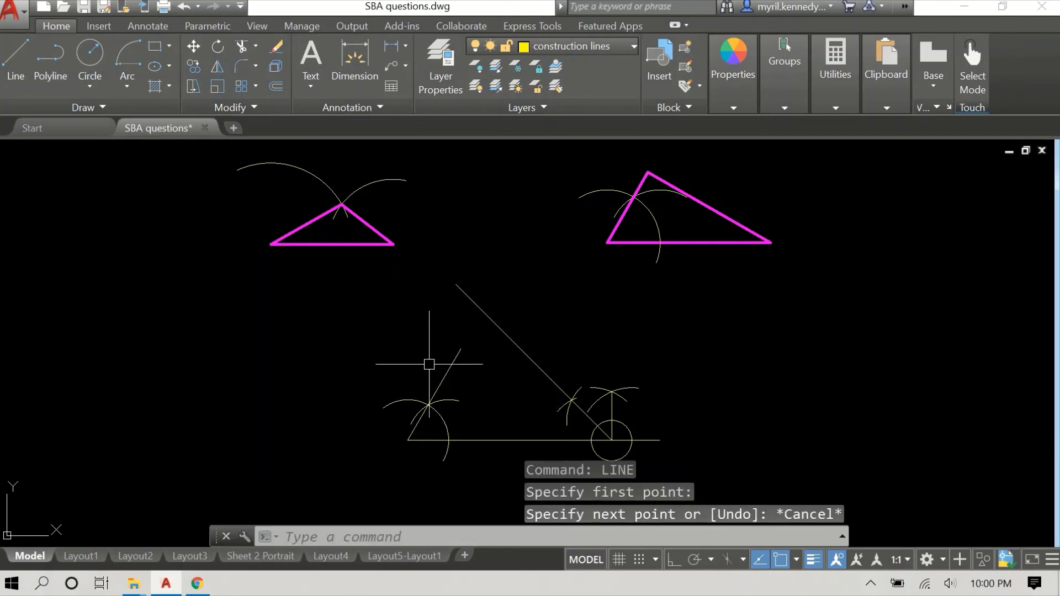
# - Lengthen the 60° sloping line from its top grip until it passes the 135° diagonal
pyautogui.click(460, 348)
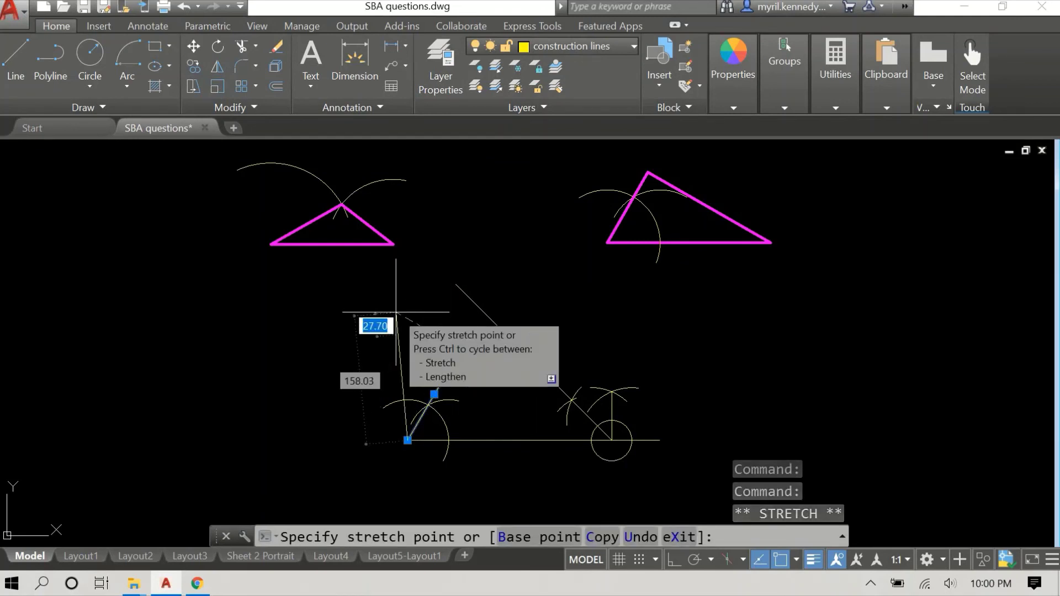
pyautogui.rightClick(403, 293)
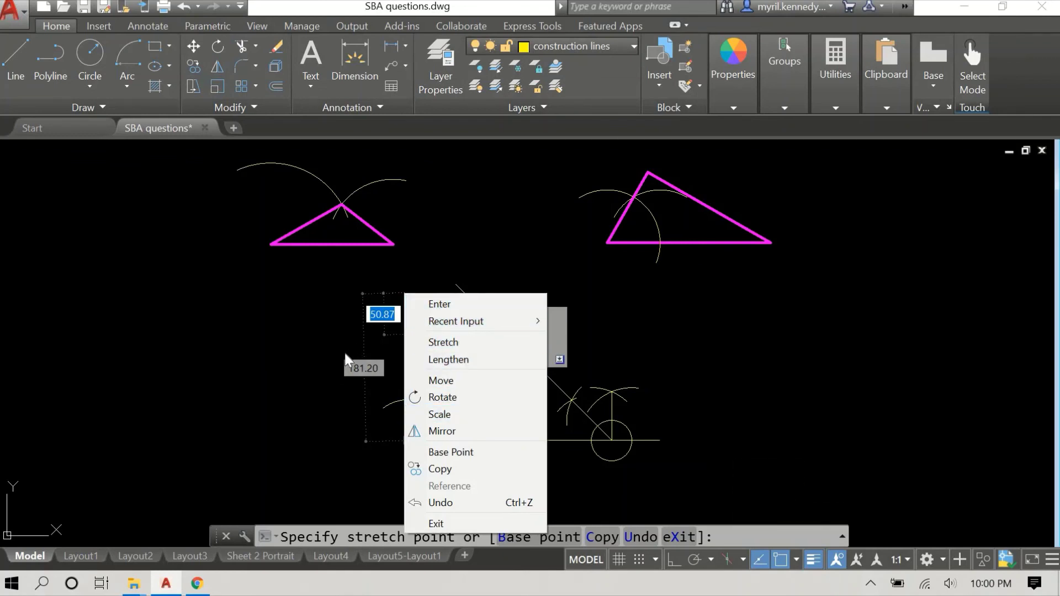
pyautogui.click(436, 523)
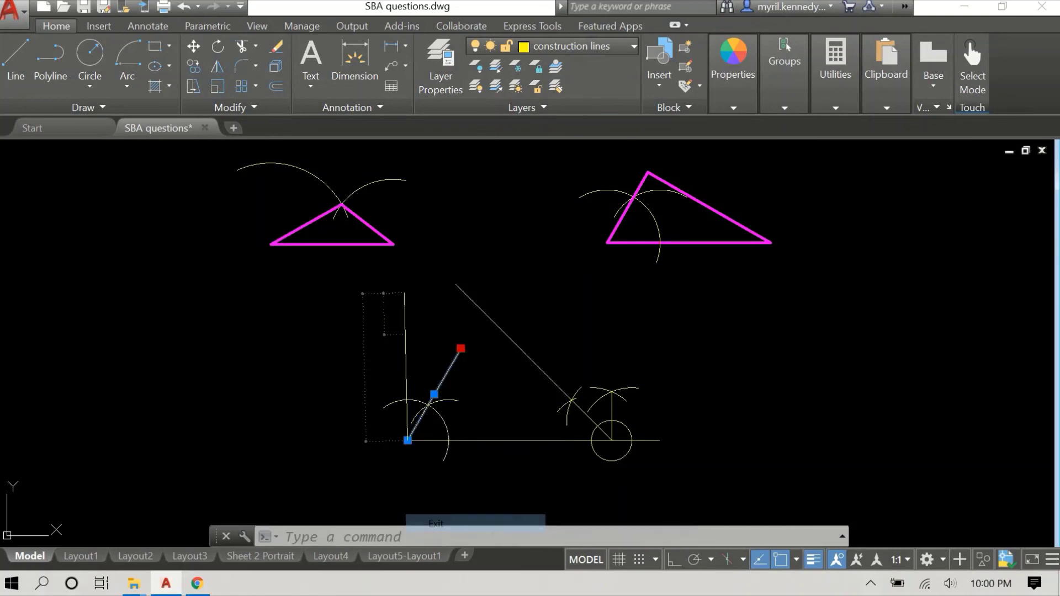
pyautogui.moveTo(458, 346)
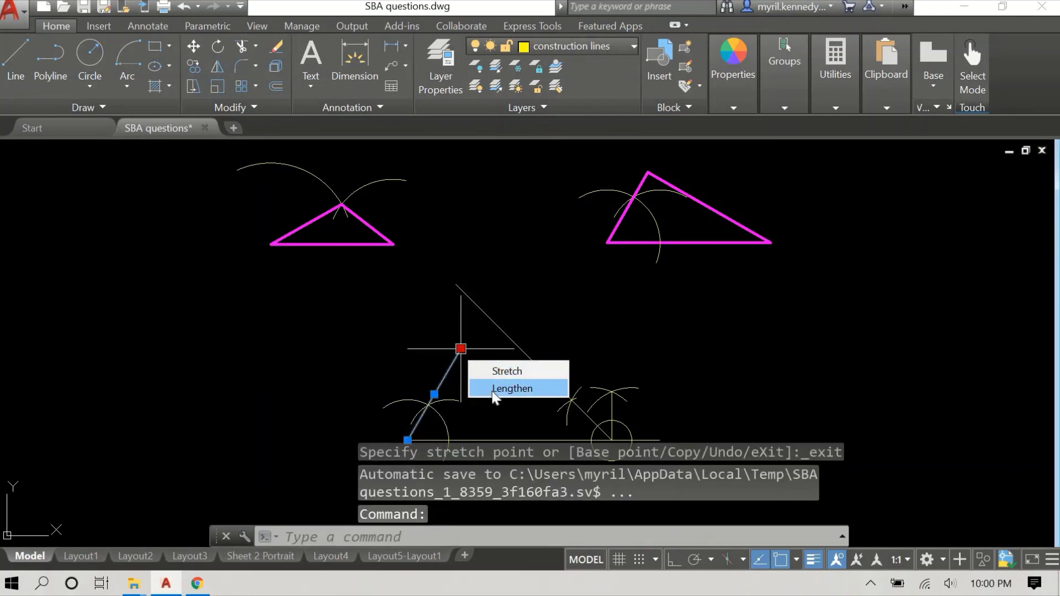
pyautogui.click(499, 386)
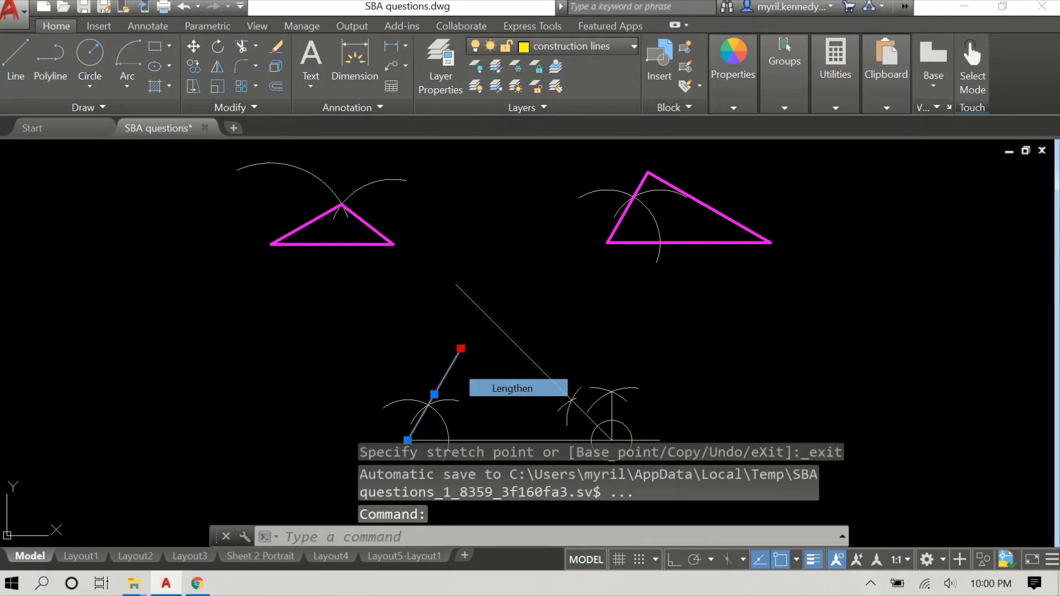
pyautogui.click(496, 285)
pyautogui.rightClick(537, 248)
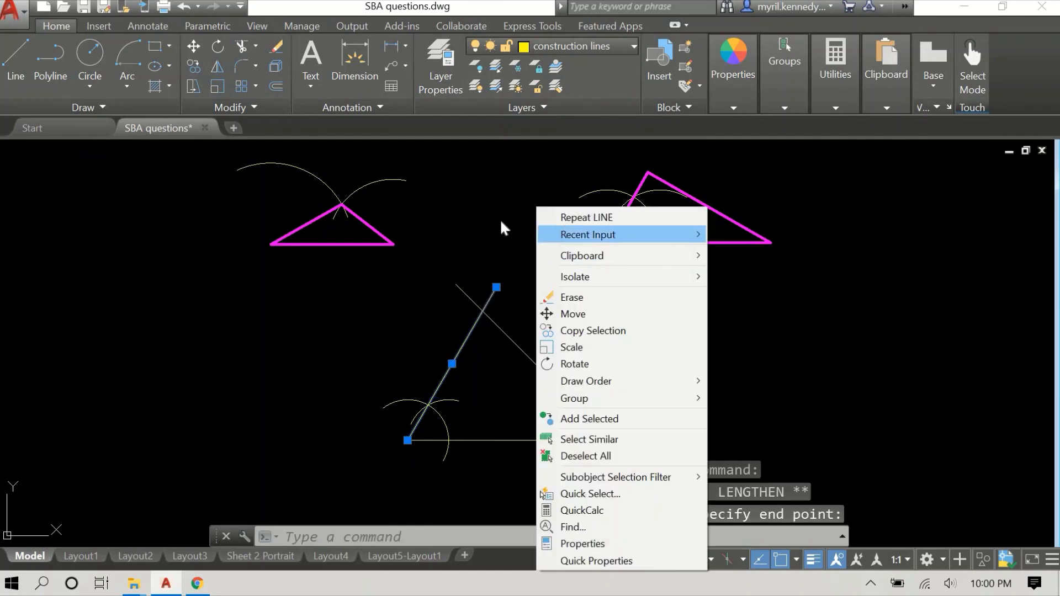
pyautogui.click(498, 221)
pyautogui.click(481, 204)
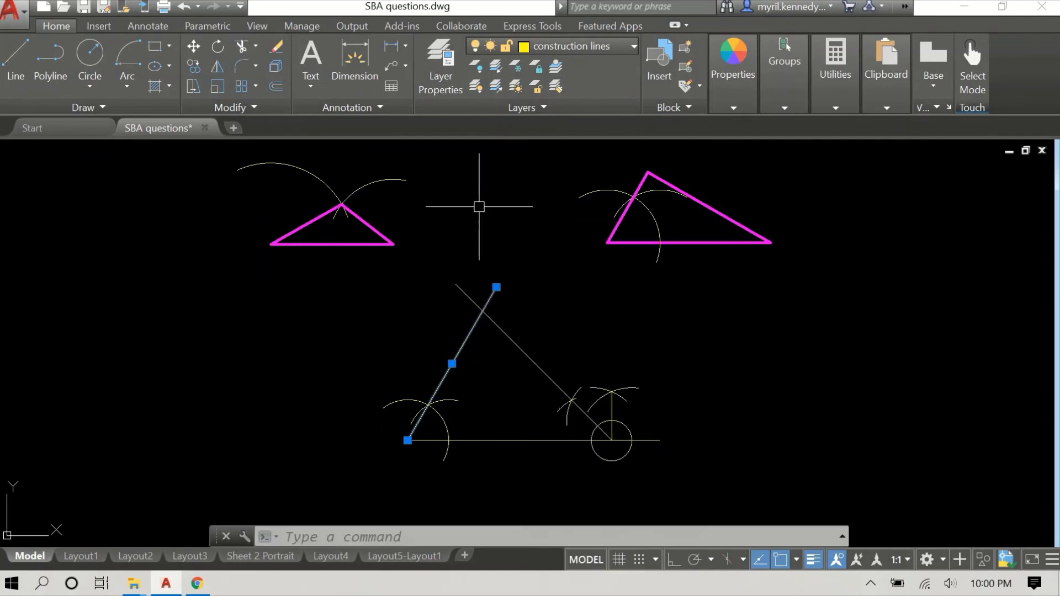
pyautogui.write('tr')
pyautogui.press('Return')
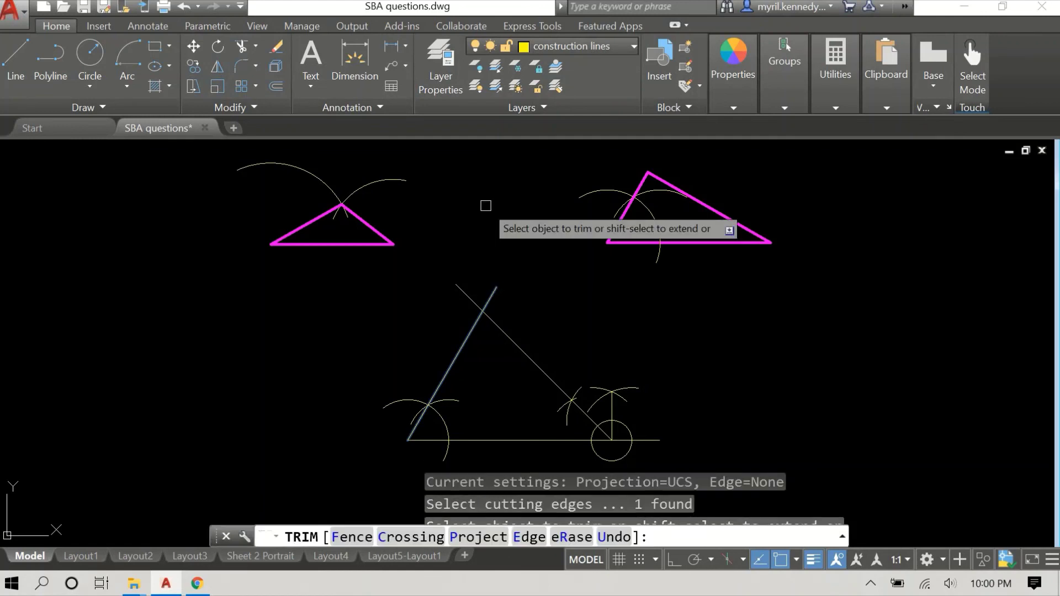
pyautogui.click(503, 329)
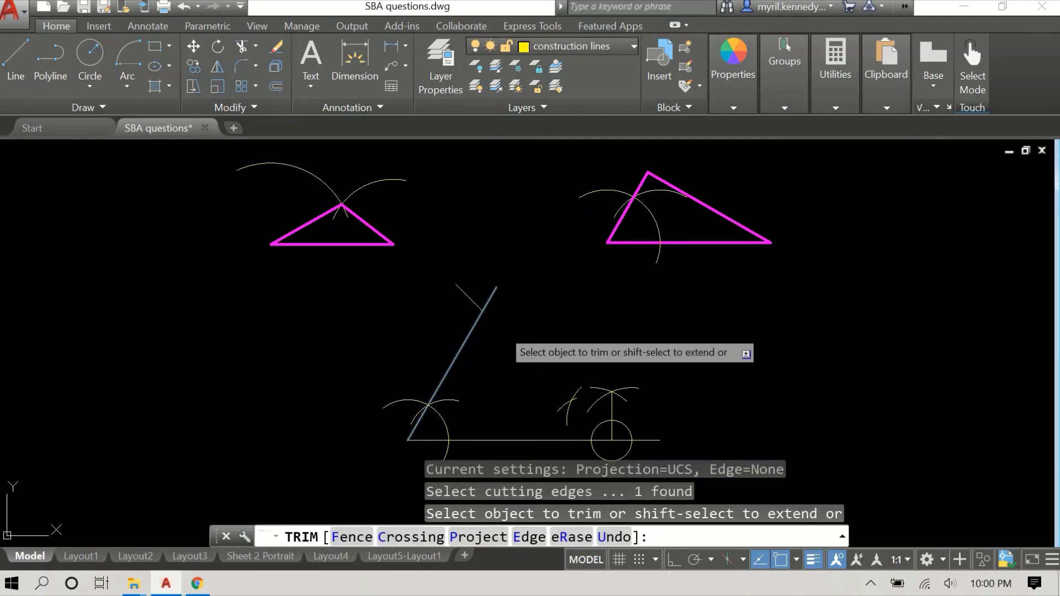
pyautogui.rightClick(503, 330)
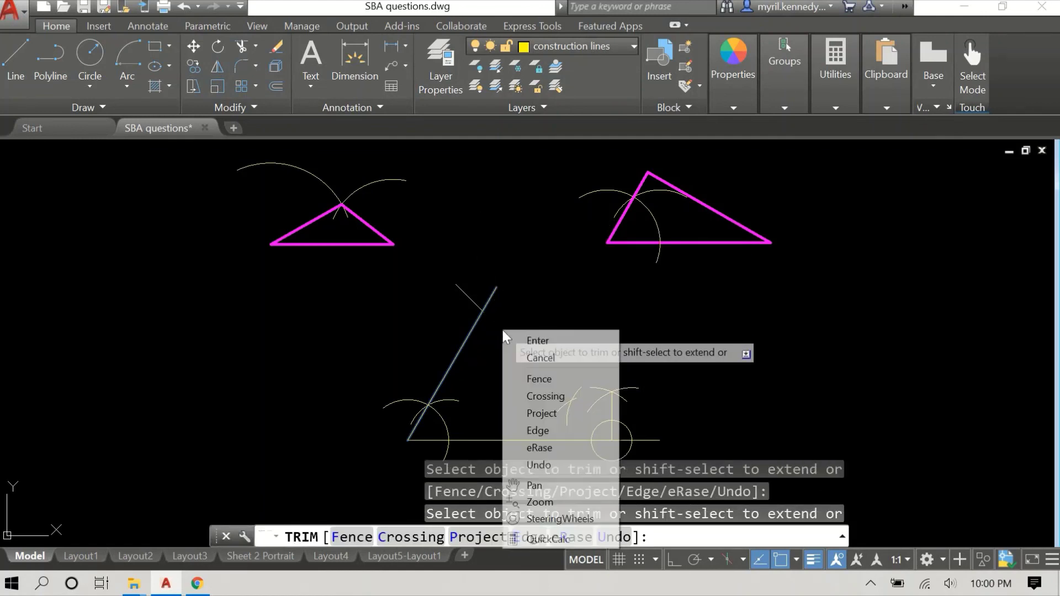
pyautogui.click(534, 357)
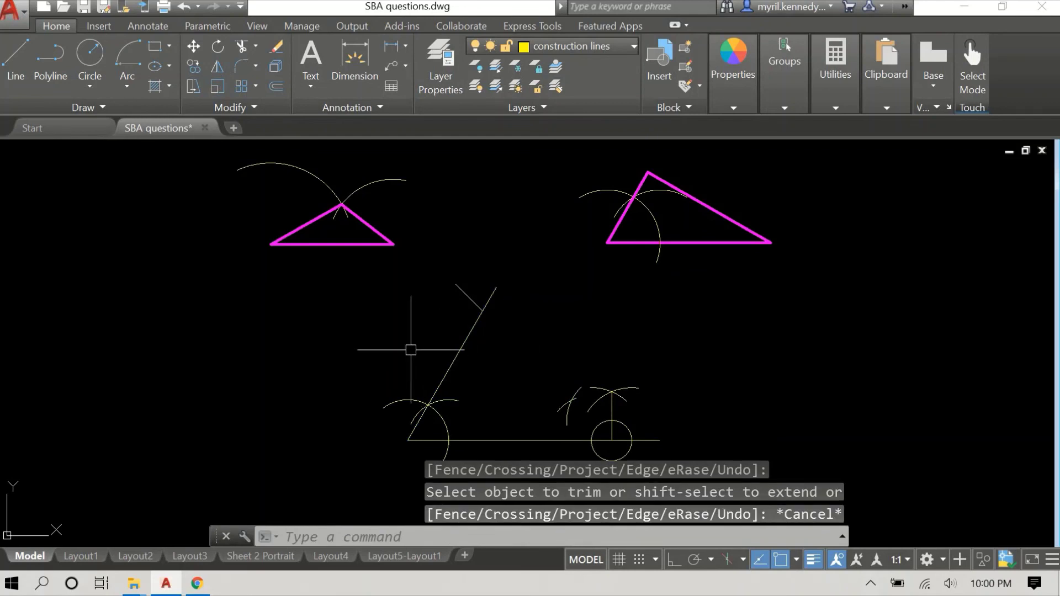
pyautogui.rightClick(398, 338)
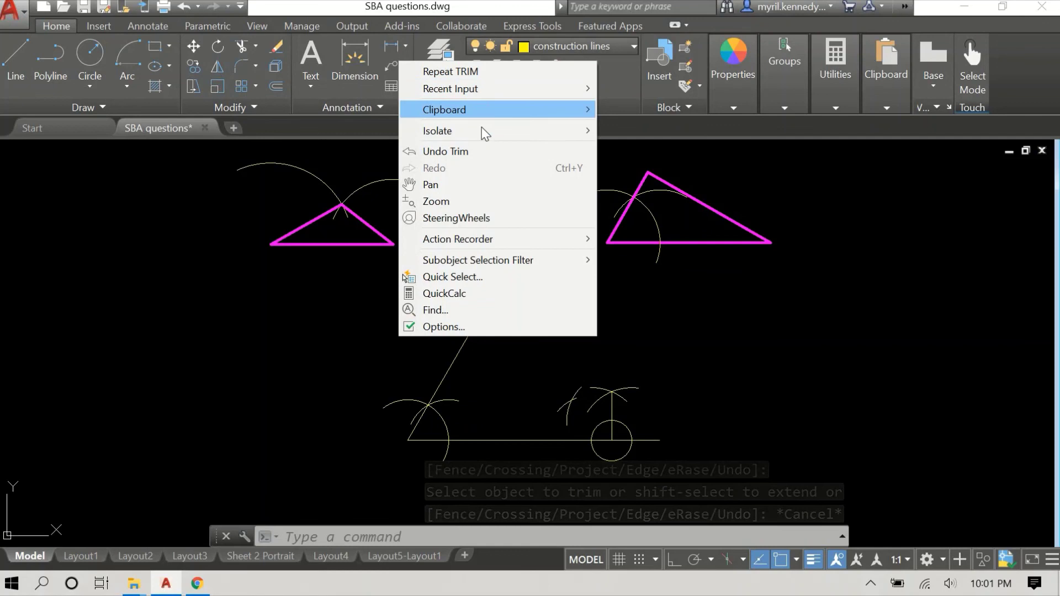
pyautogui.click(477, 152)
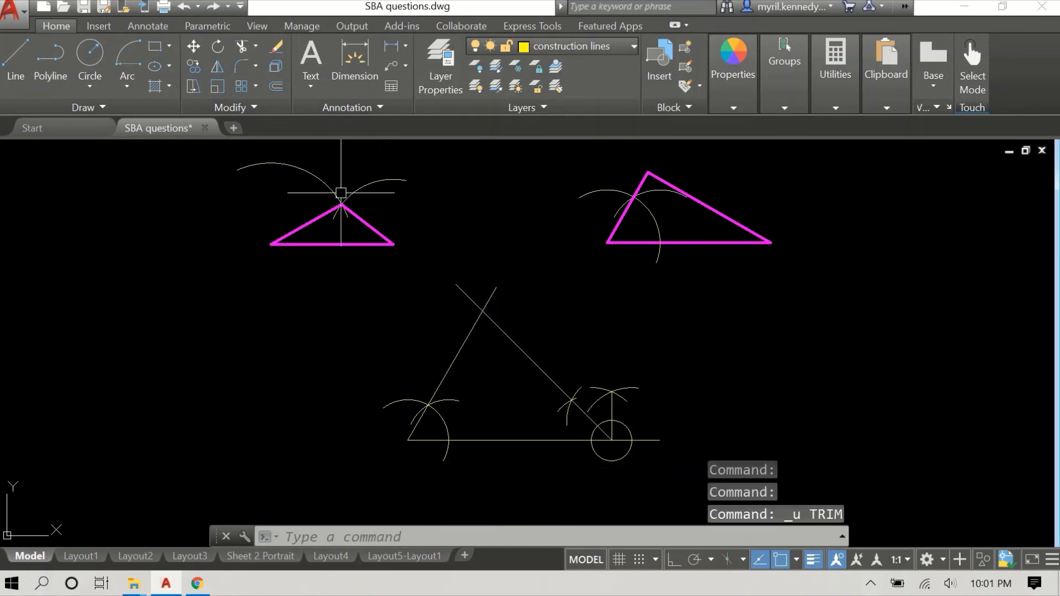
# - Trim the 60° and 135° lines against each other, then select both sloping sides
pyautogui.write('trim')
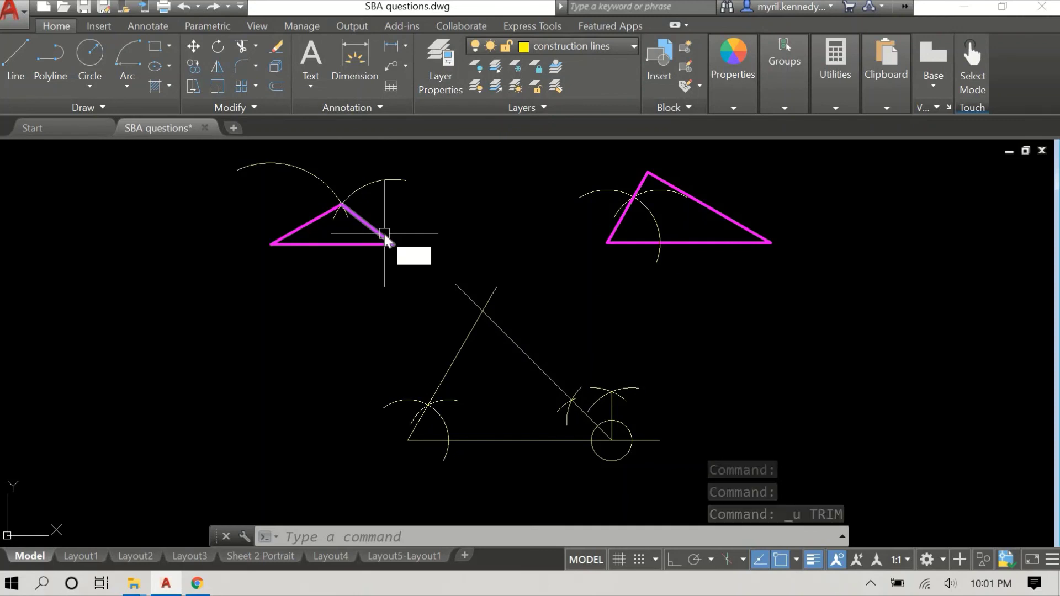
pyautogui.press('Return')
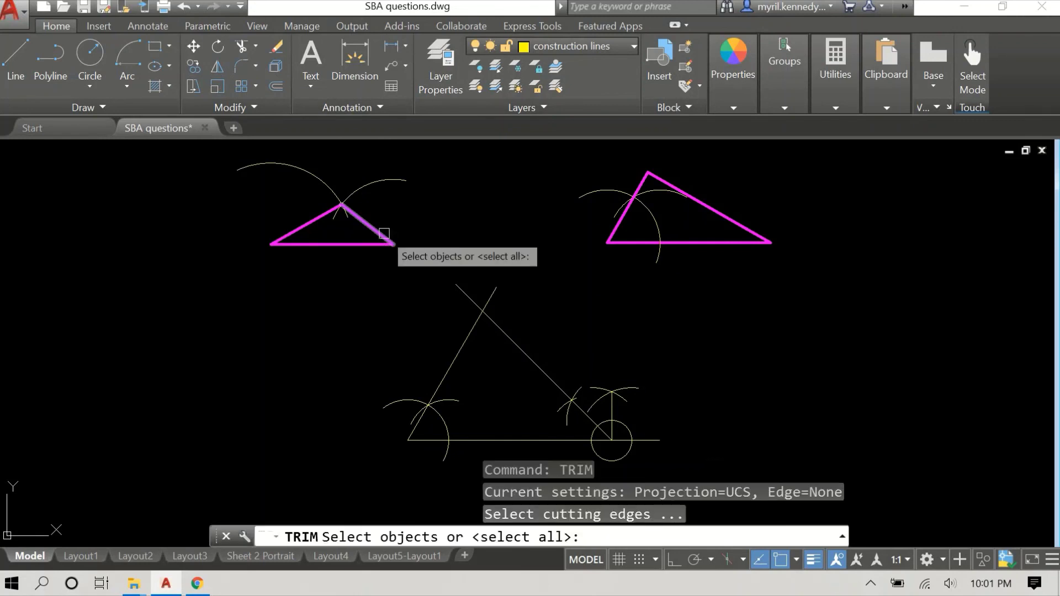
pyautogui.click(512, 342)
pyautogui.click(461, 343)
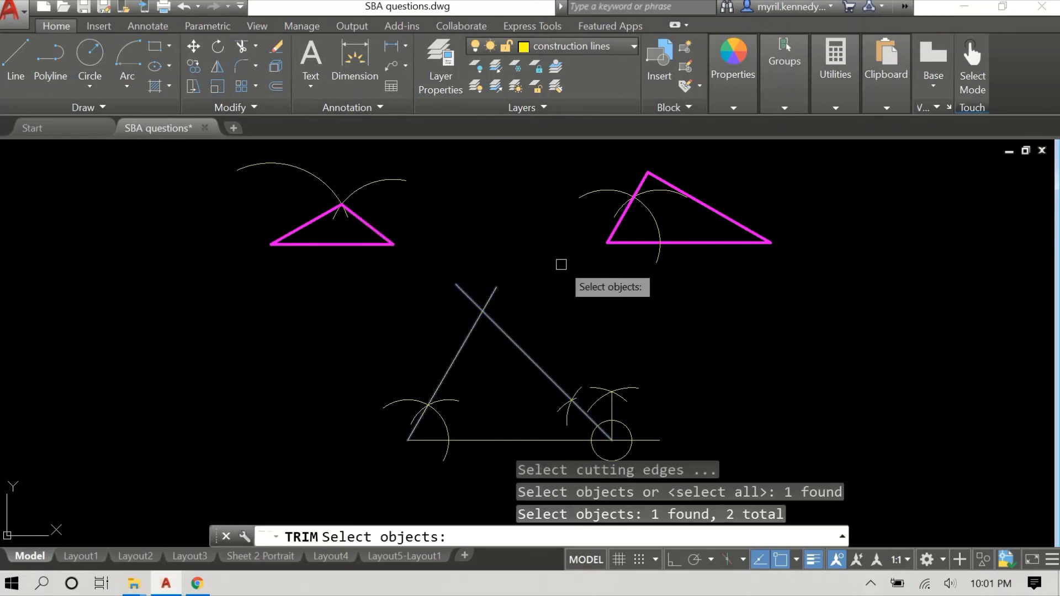
pyautogui.press('Return')
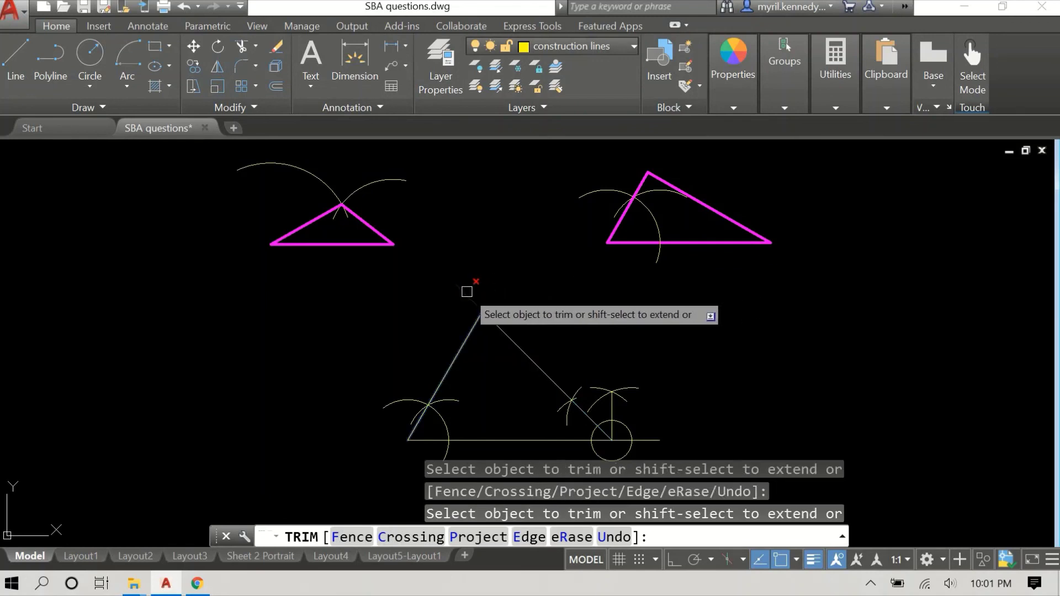
pyautogui.rightClick(485, 268)
pyautogui.click(496, 270)
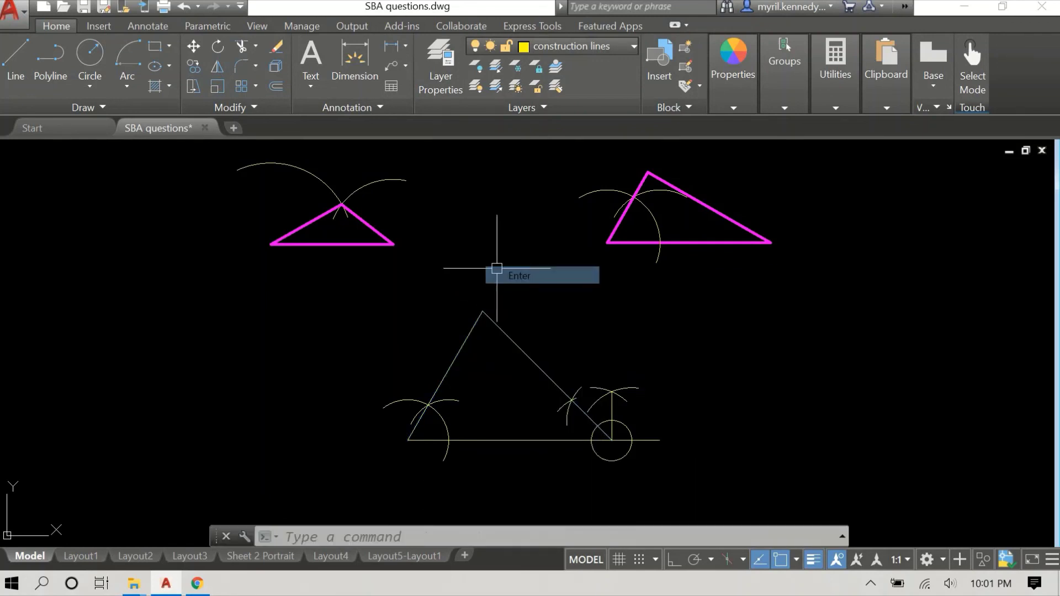
pyautogui.click(509, 333)
pyautogui.click(464, 340)
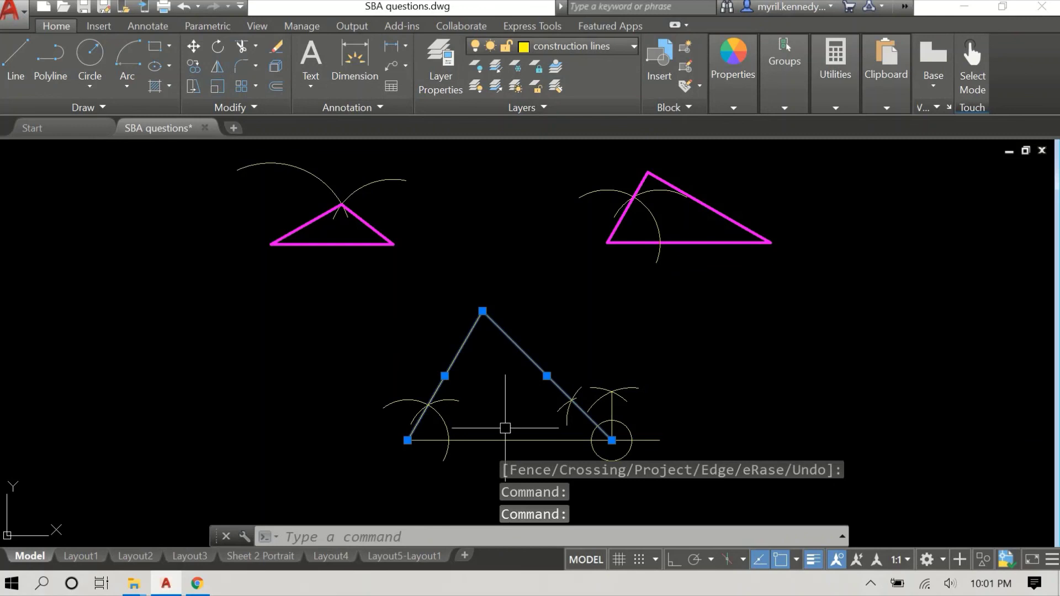
# - Move the selected triangle sides onto the outline layer, then cancel a started circle
pyautogui.click(581, 48)
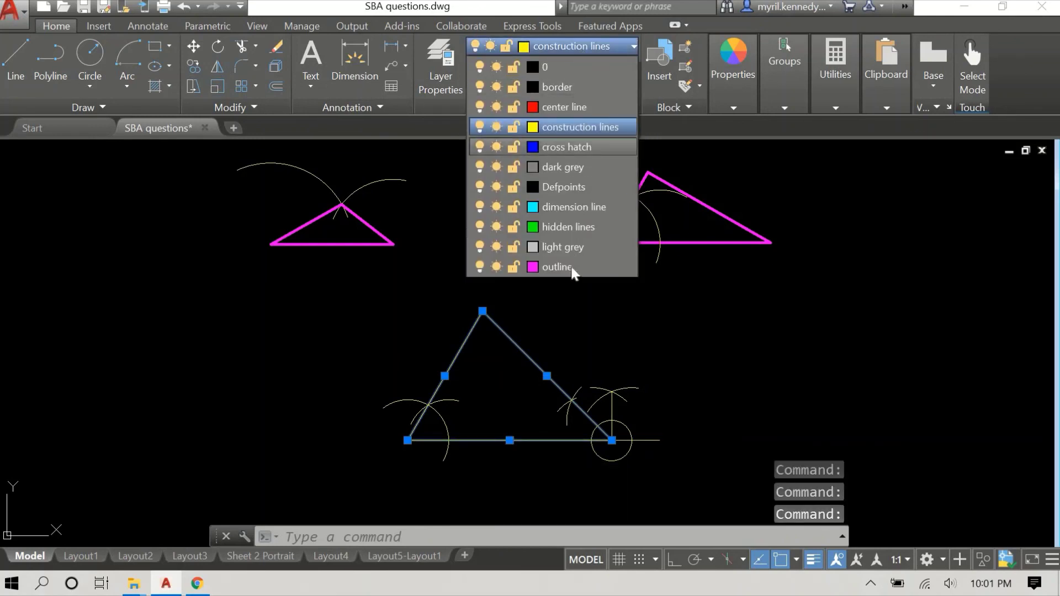
pyautogui.click(572, 268)
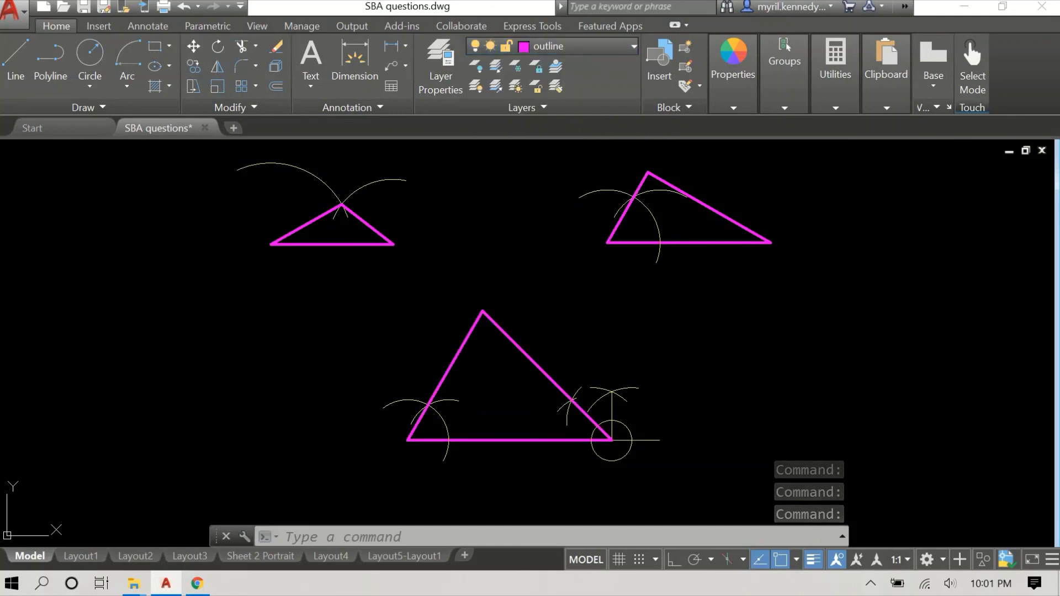
pyautogui.click(82, 68)
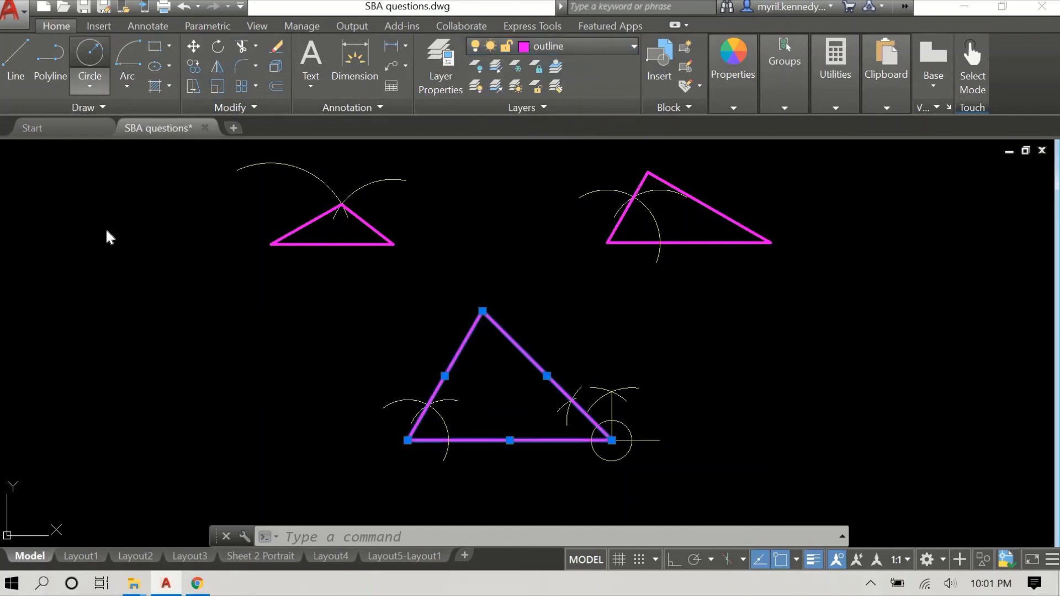
pyautogui.rightClick(68, 269)
pyautogui.click(92, 290)
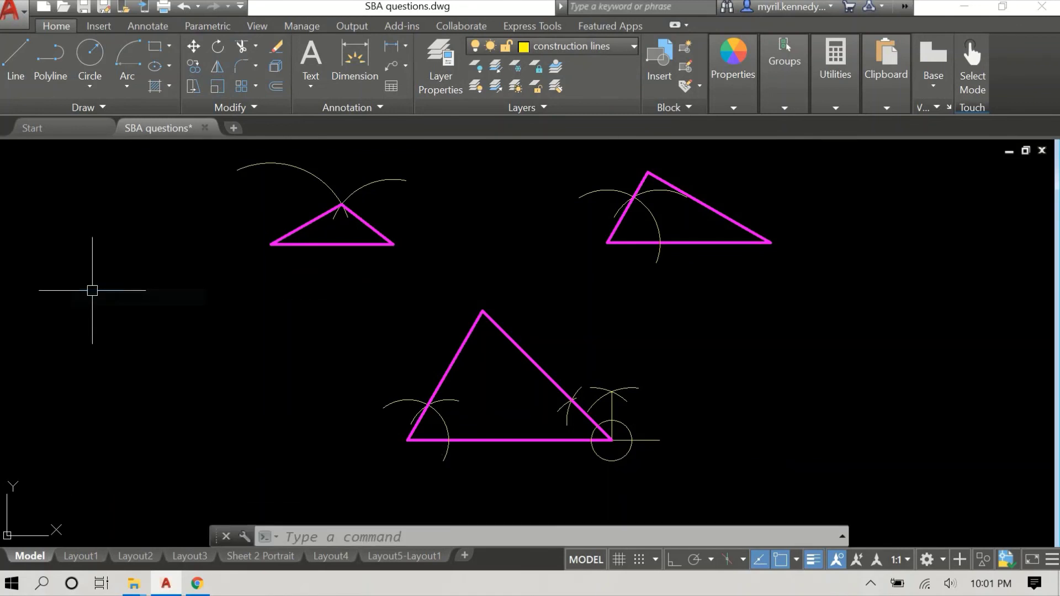